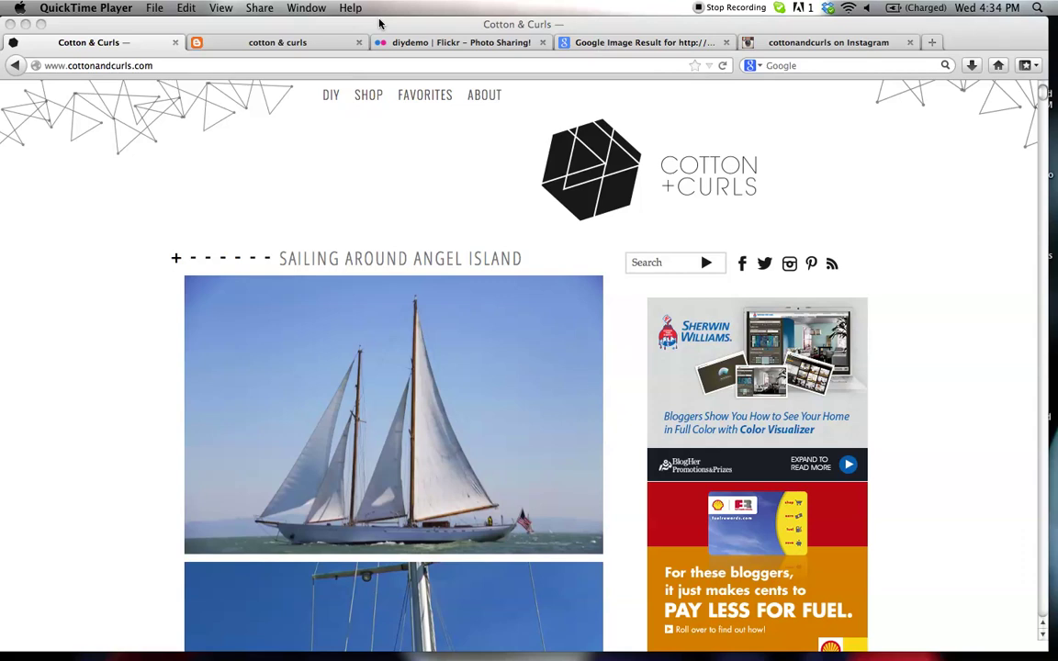
- Look over the demo cotton & curls blog's flower header, sidebar buttons and first post
{"action": "left_click", "coordinate": [267, 41]}
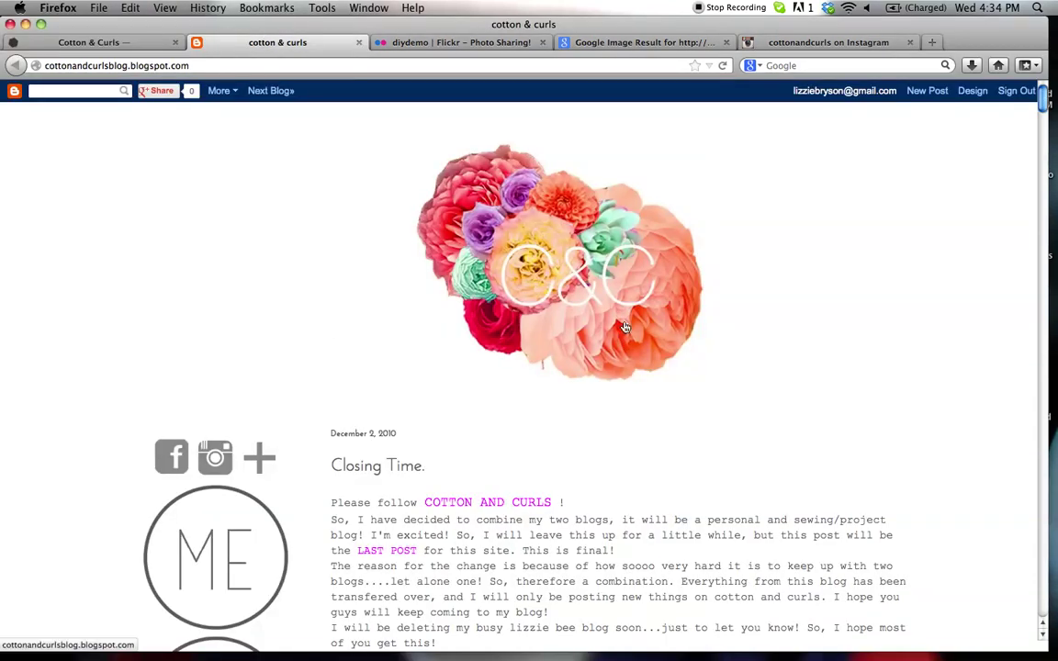
{"action": "scroll", "coordinate": [468, 386], "scroll_direction": "down", "scroll_amount": 5}
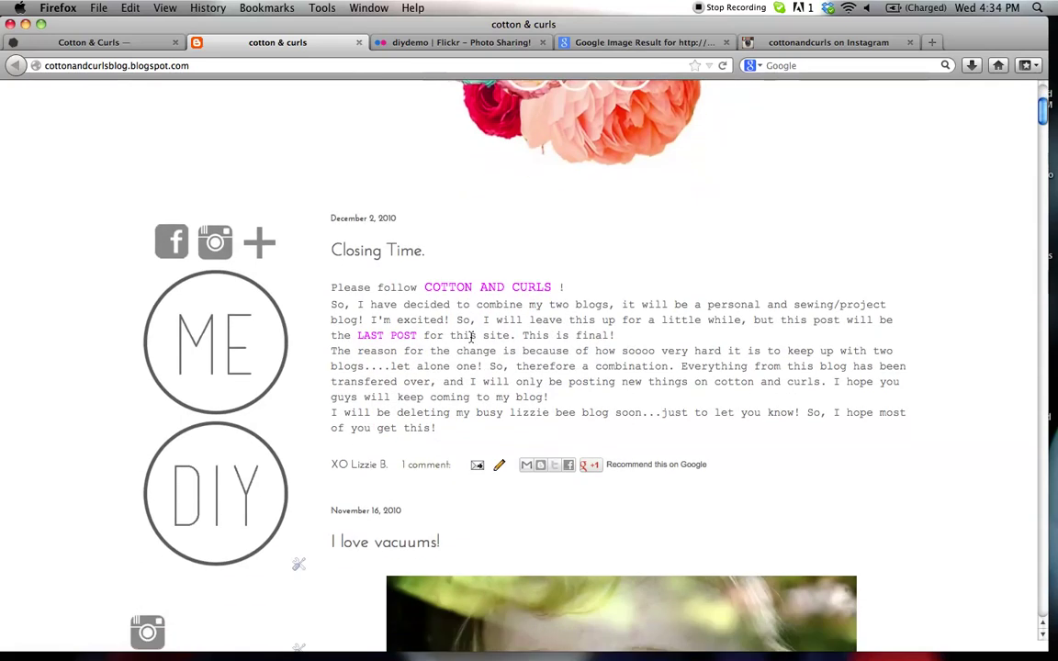
{"action": "scroll", "coordinate": [470, 338], "scroll_direction": "up", "scroll_amount": 5}
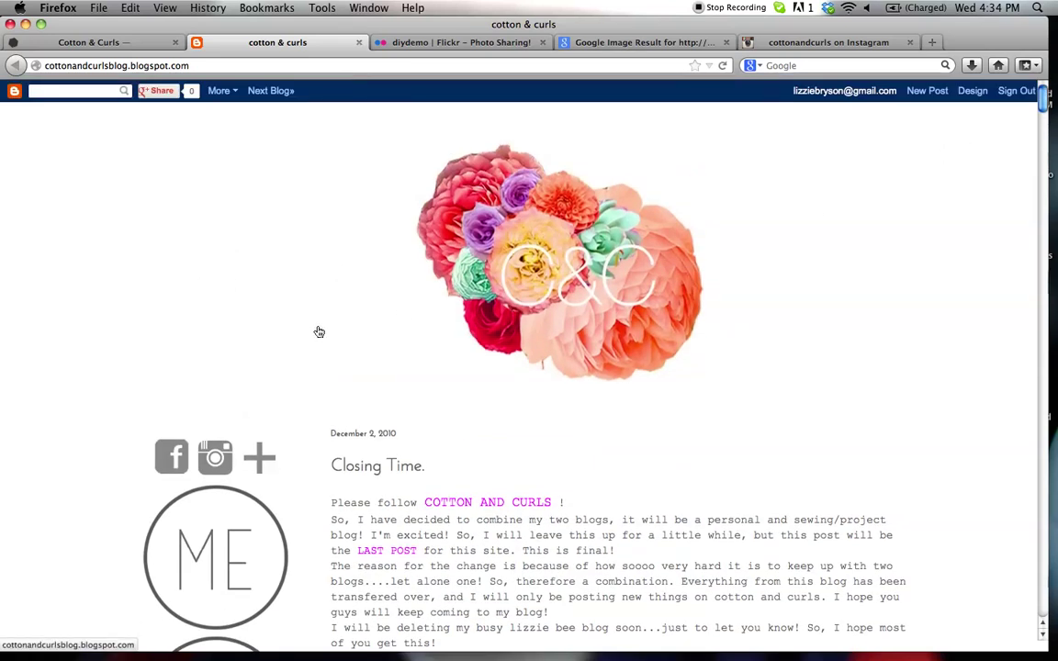
{"action": "scroll", "coordinate": [319, 332], "scroll_direction": "up", "scroll_amount": 1}
- Open the Template Designer for the cotton & curls blog and look over the blog preview
{"action": "left_click", "coordinate": [972, 90]}
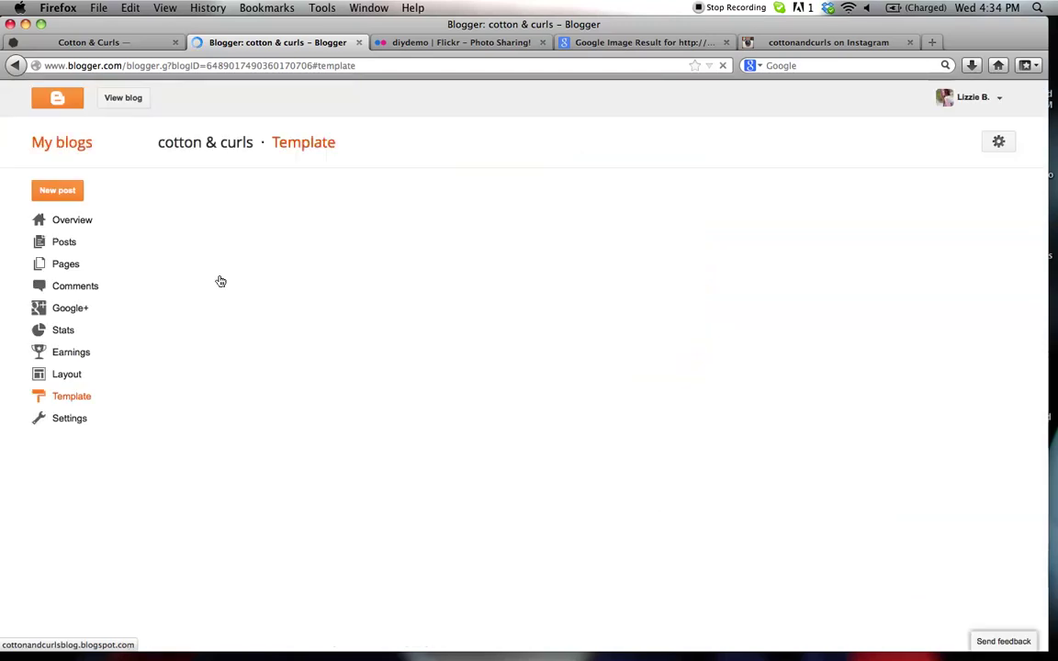
{"action": "left_click", "coordinate": [80, 382]}
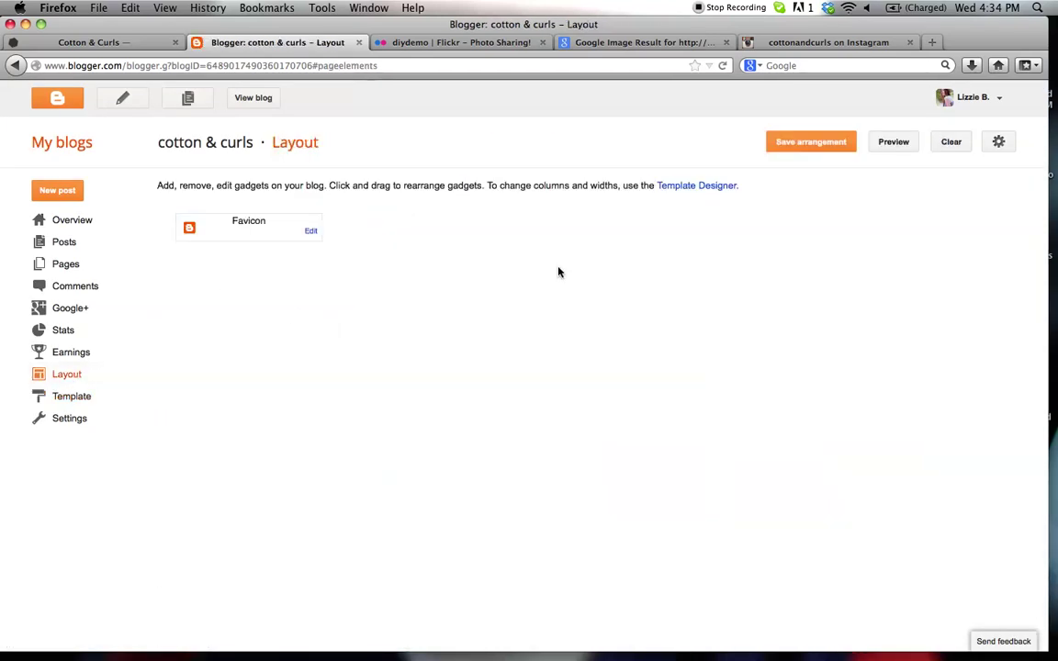
{"action": "left_click", "coordinate": [673, 189]}
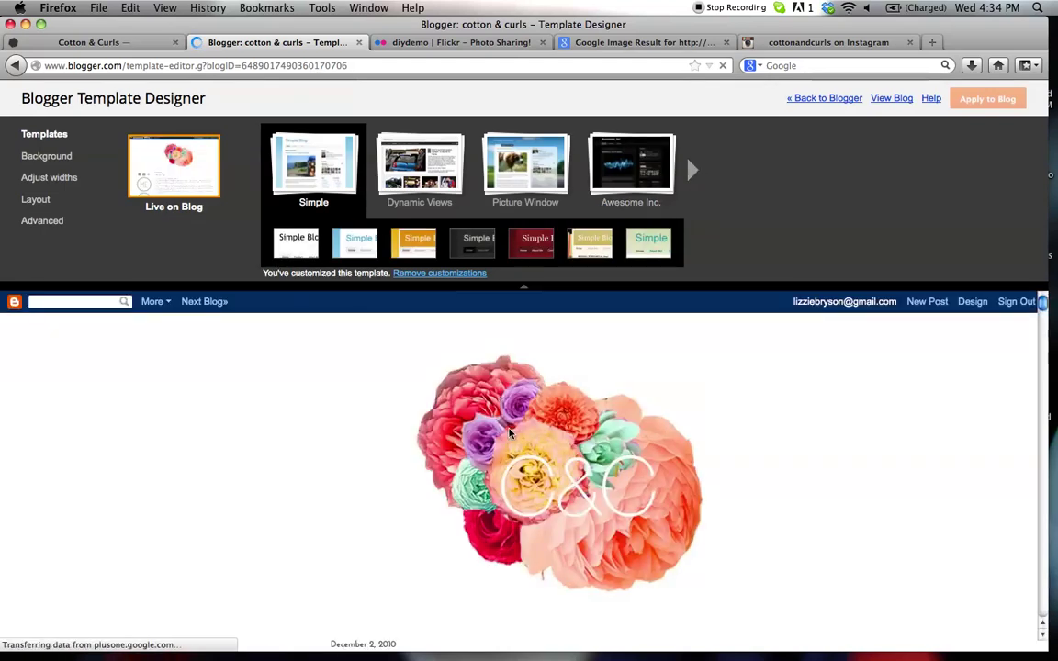
{"action": "scroll", "coordinate": [532, 404], "scroll_direction": "down", "scroll_amount": 10}
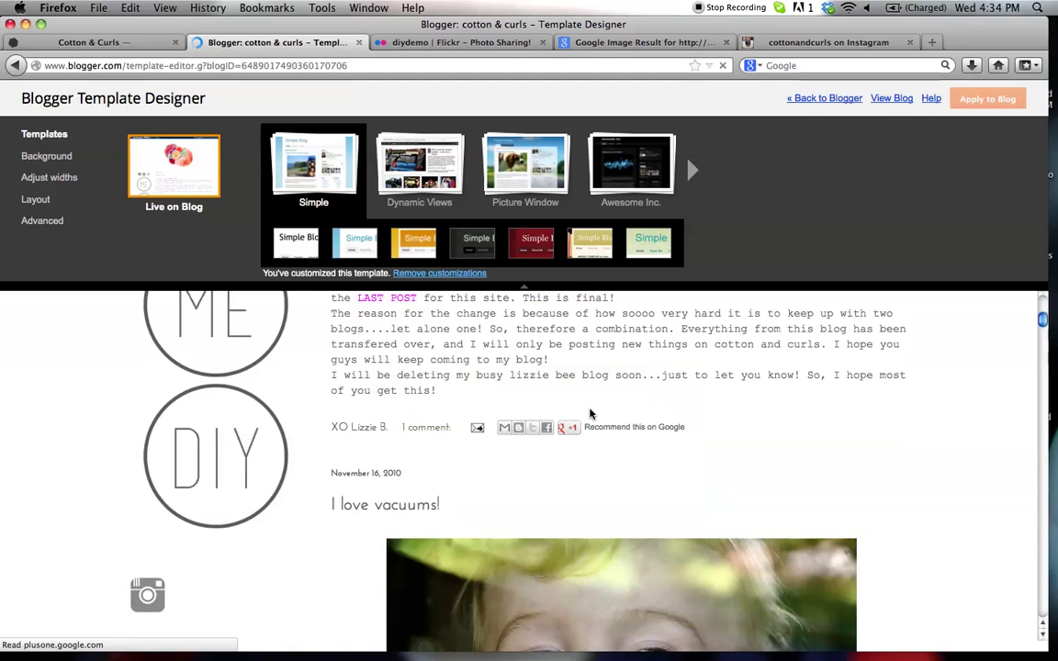
{"action": "scroll", "coordinate": [401, 467], "scroll_direction": "down", "scroll_amount": 2}
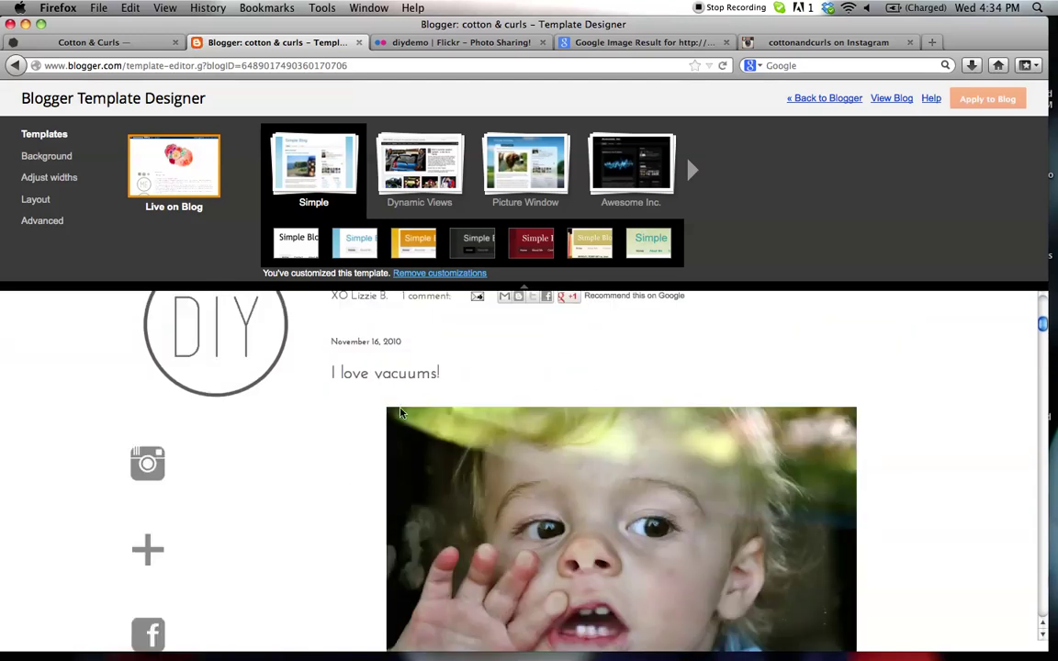
- Try the first Simple template variation, and switch the blog to the third, gold variation of the Ethereal template
{"action": "left_click", "coordinate": [287, 260]}
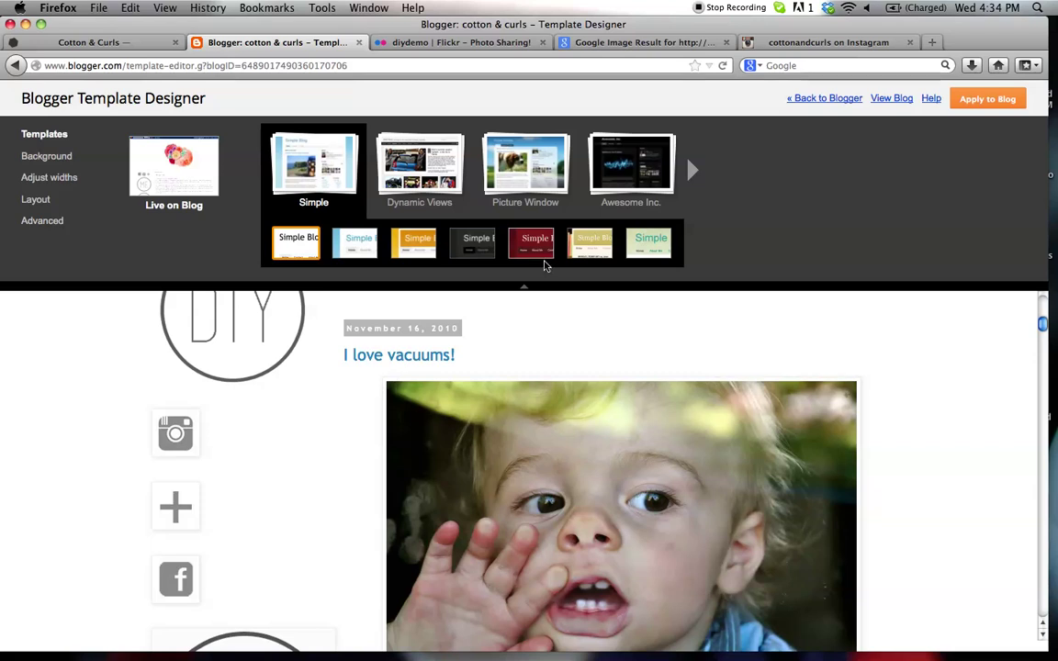
{"action": "left_click", "coordinate": [691, 169]}
{"action": "left_click", "coordinate": [561, 181]}
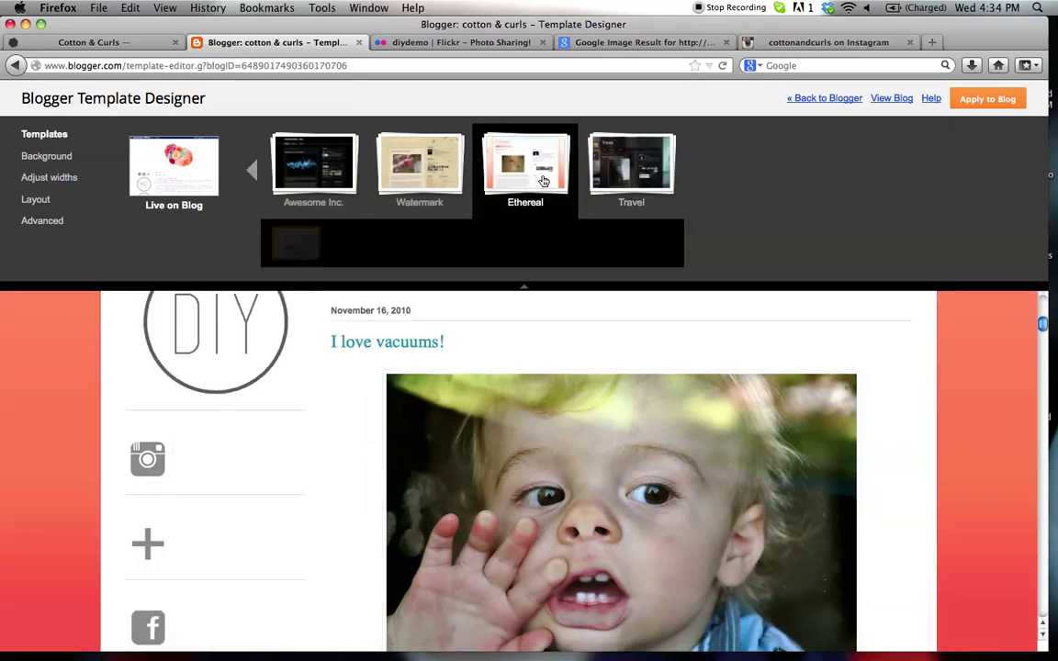
{"action": "left_click", "coordinate": [414, 242]}
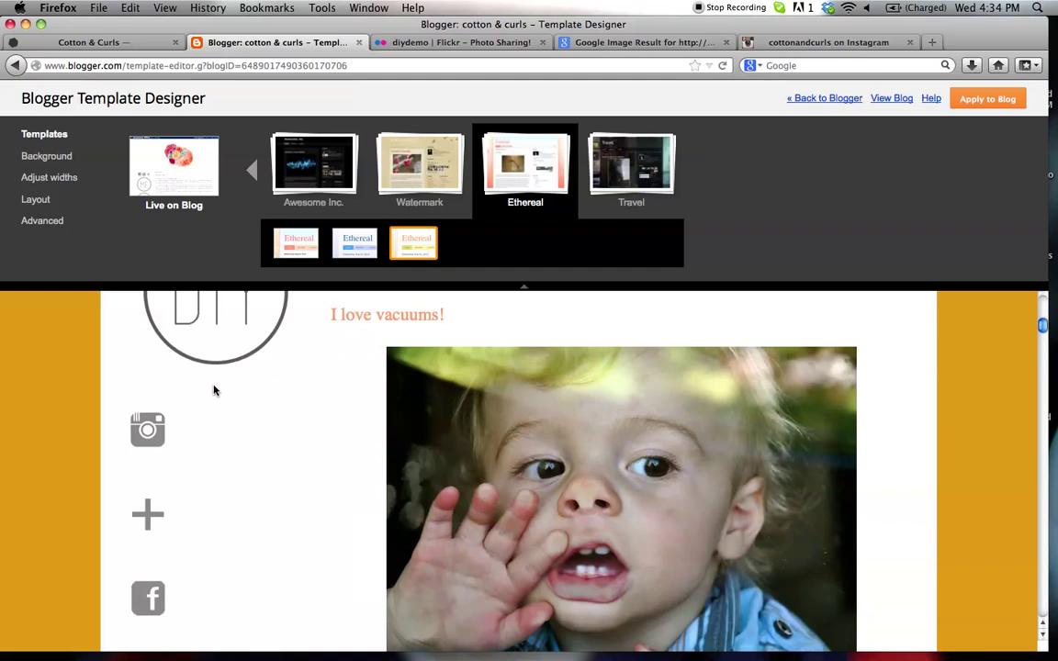
{"action": "scroll", "coordinate": [212, 389], "scroll_direction": "up", "scroll_amount": 5}
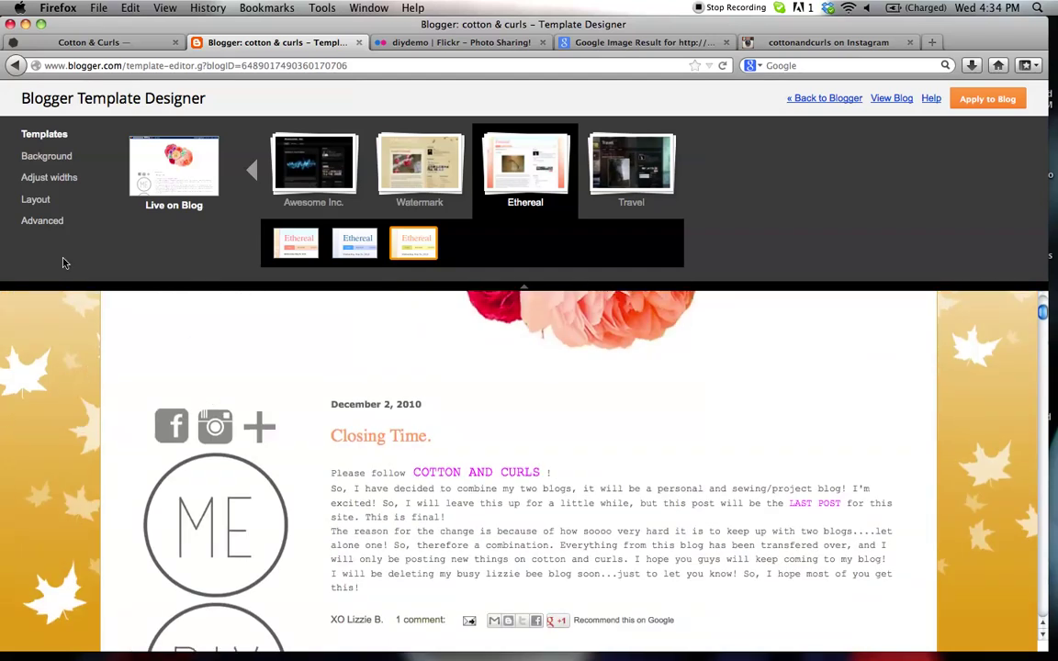
- Replace the template's background image with the previously uploaded plain white image
{"action": "left_click", "coordinate": [51, 158]}
{"action": "left_click", "coordinate": [195, 154]}
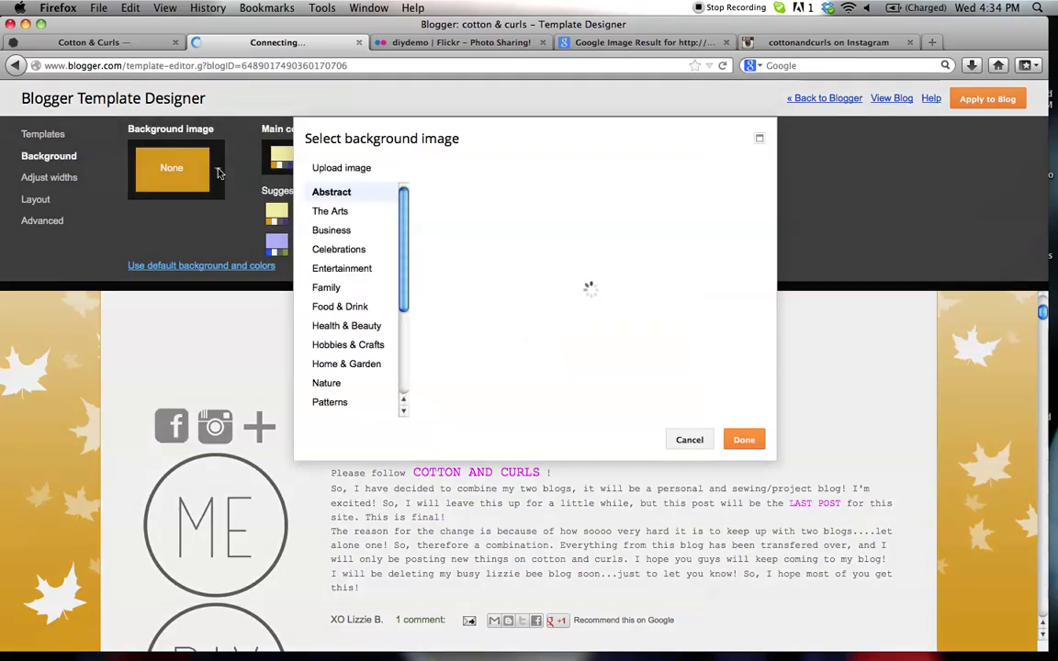
{"action": "left_click", "coordinate": [353, 170]}
{"action": "left_click", "coordinate": [462, 206]}
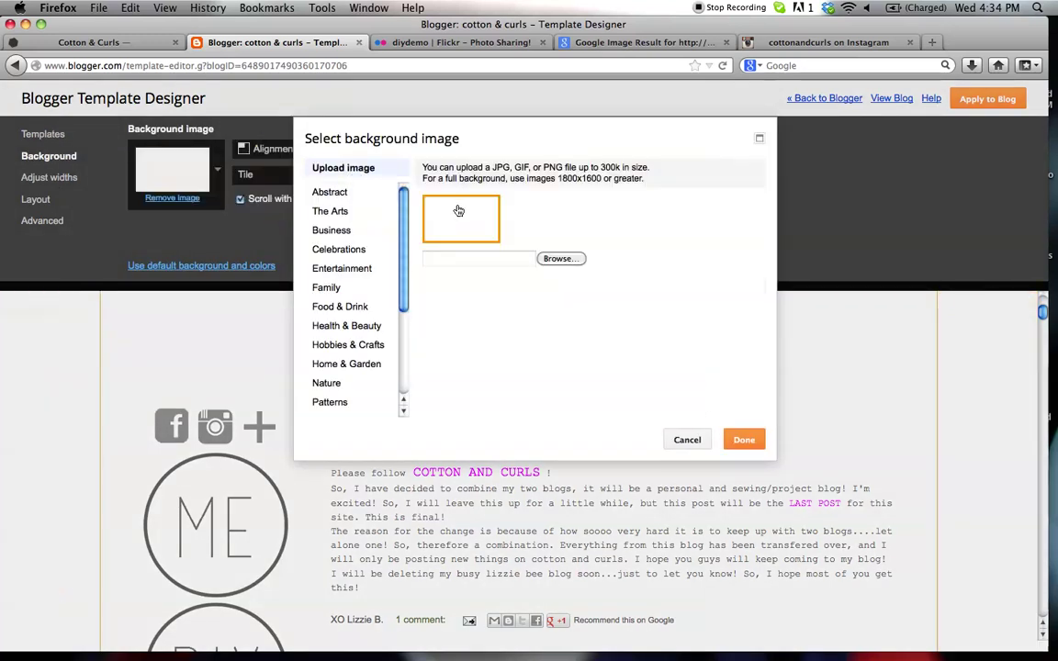
{"action": "left_click", "coordinate": [742, 443]}
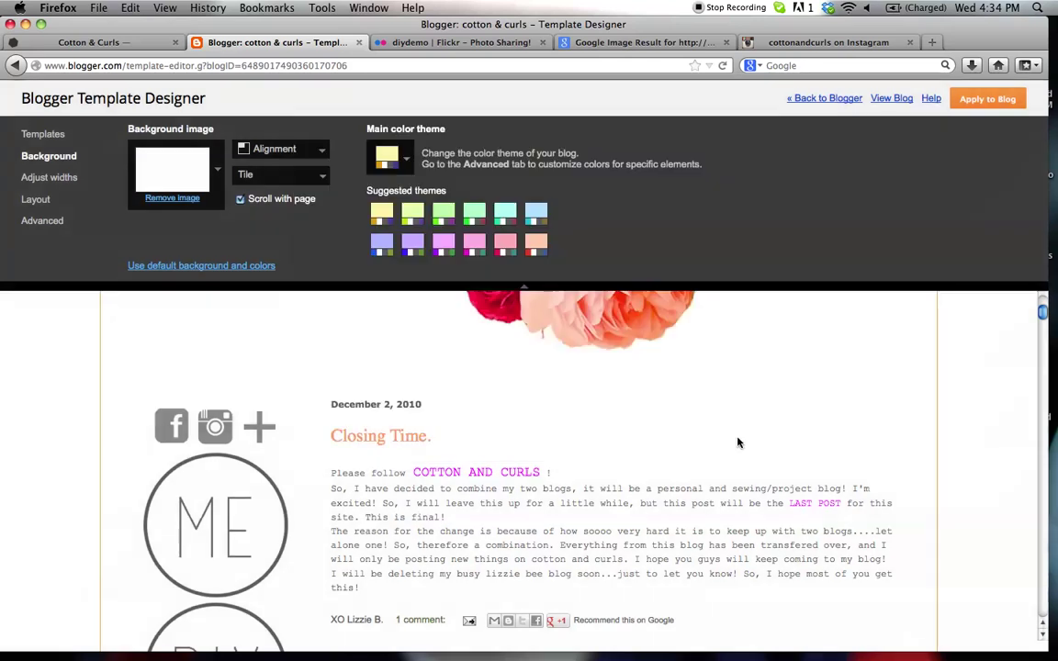
- Set the advanced outer background and border colors to white (#ffffff) and check the blog preview
{"action": "left_click", "coordinate": [43, 221]}
{"action": "left_click", "coordinate": [137, 147]}
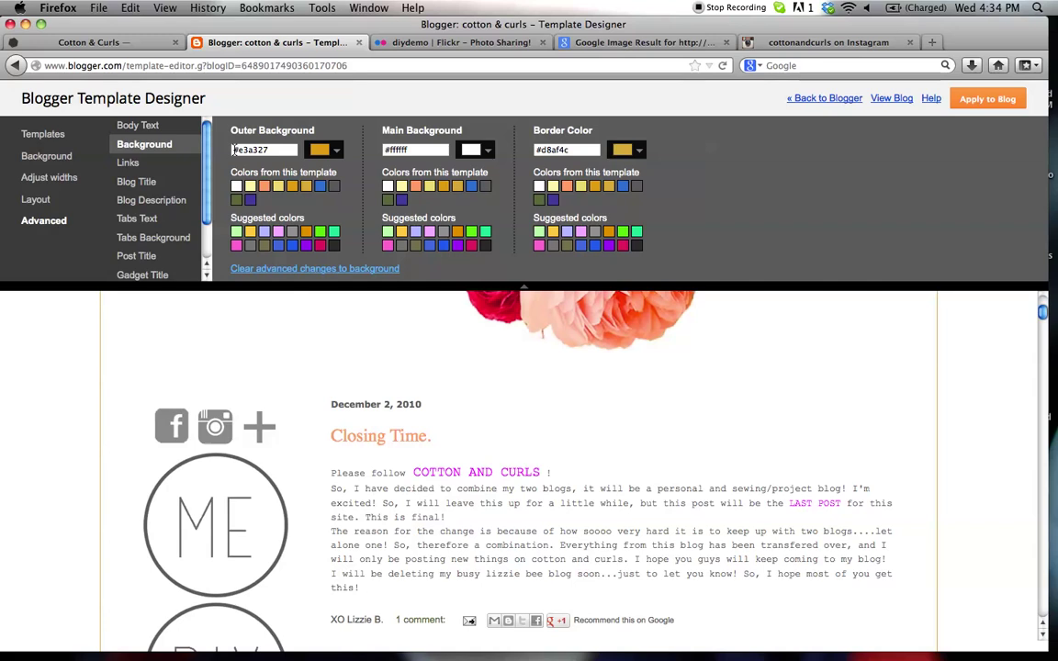
{"action": "left_click", "coordinate": [236, 186]}
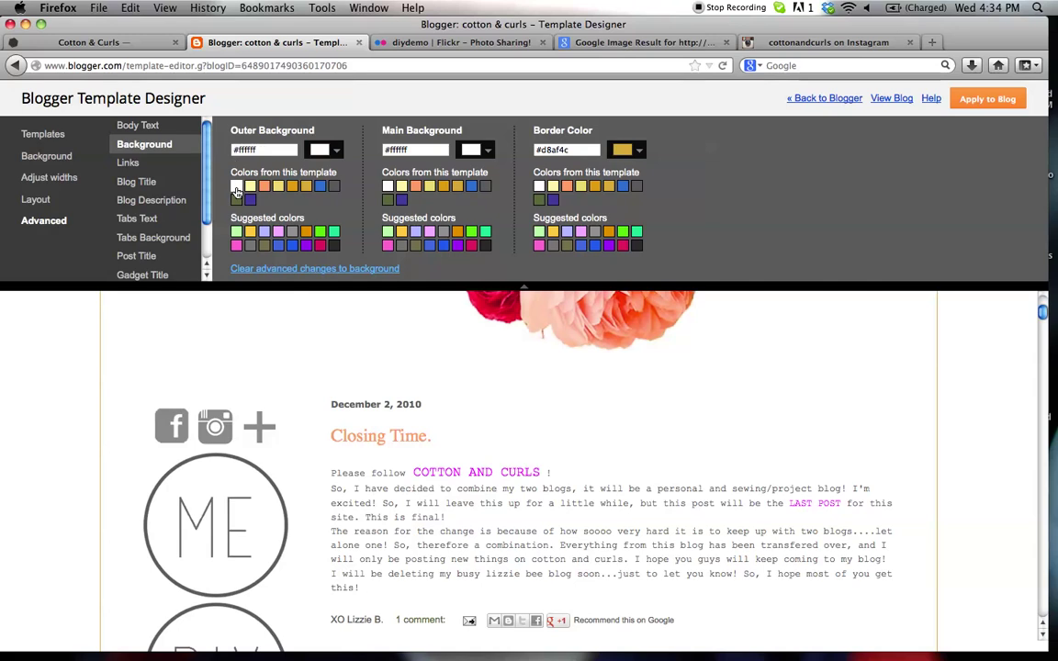
{"action": "left_click", "coordinate": [539, 187]}
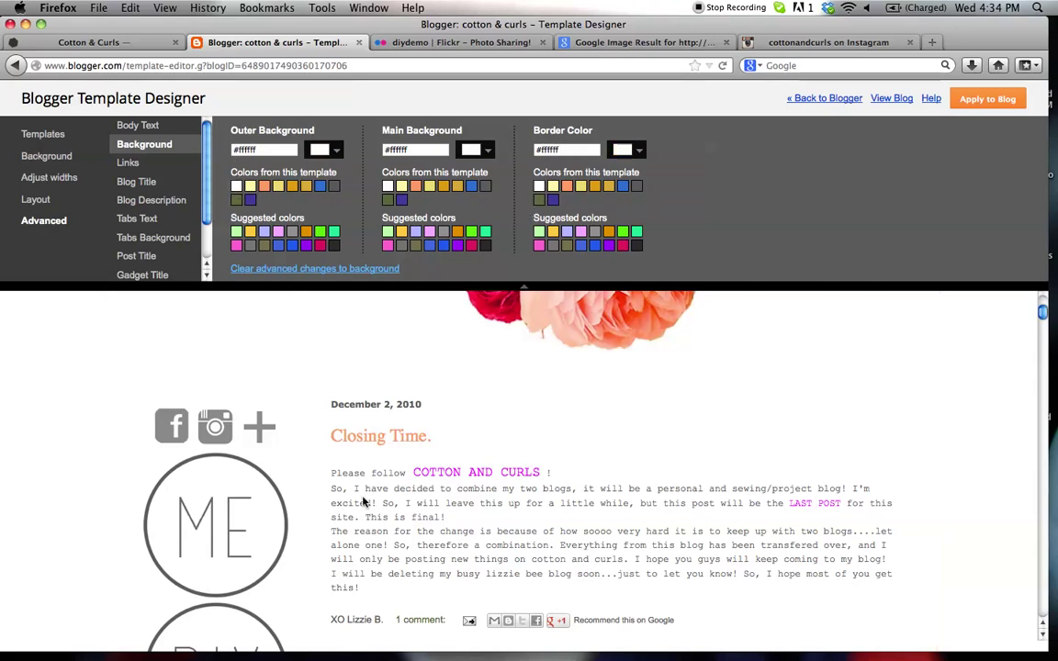
{"action": "scroll", "coordinate": [364, 501], "scroll_direction": "down", "scroll_amount": 5}
{"action": "scroll", "coordinate": [364, 502], "scroll_direction": "up", "scroll_amount": 2}
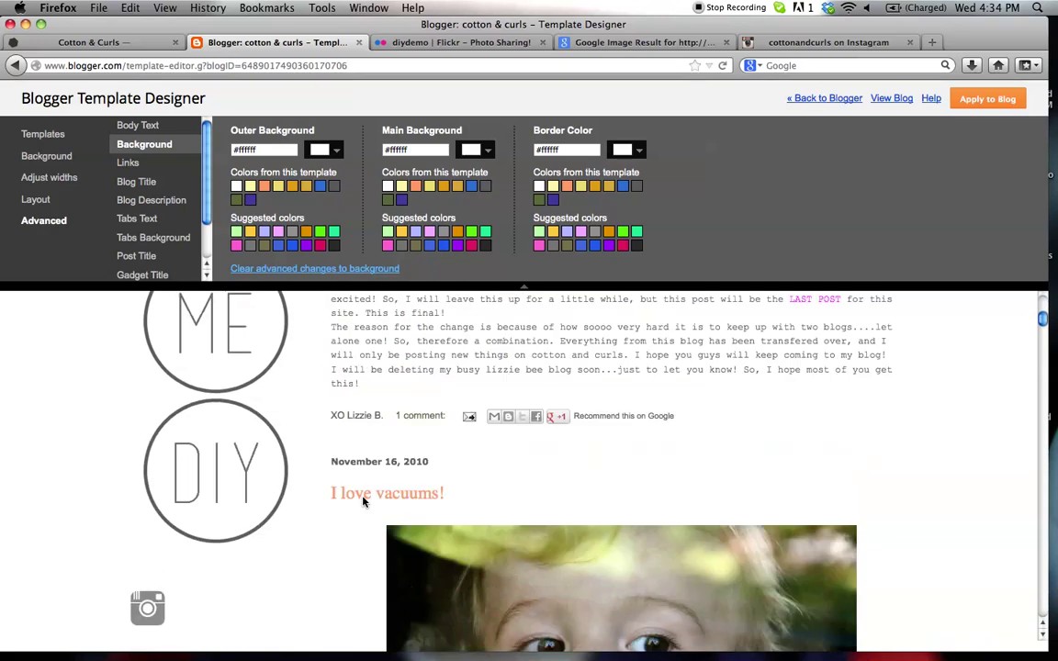
{"action": "scroll", "coordinate": [363, 502], "scroll_direction": "up", "scroll_amount": 4}
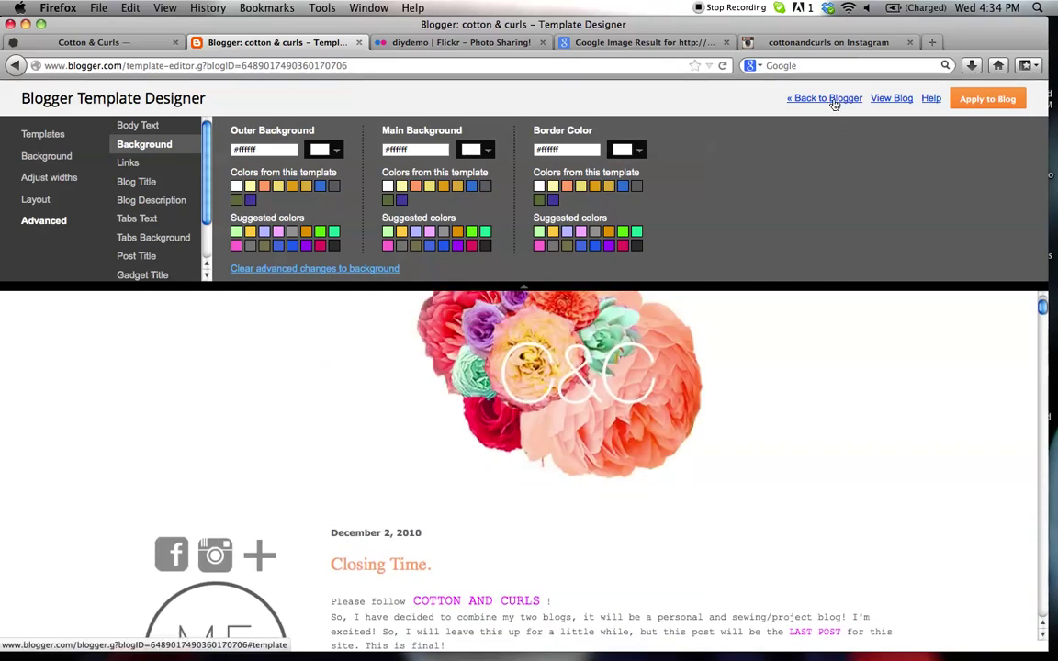
- Review the entire blog and left sidebar widths, and view the titleflower.jpg header in Photoshop Elements before returning to Firefox
{"action": "left_click", "coordinate": [43, 178]}
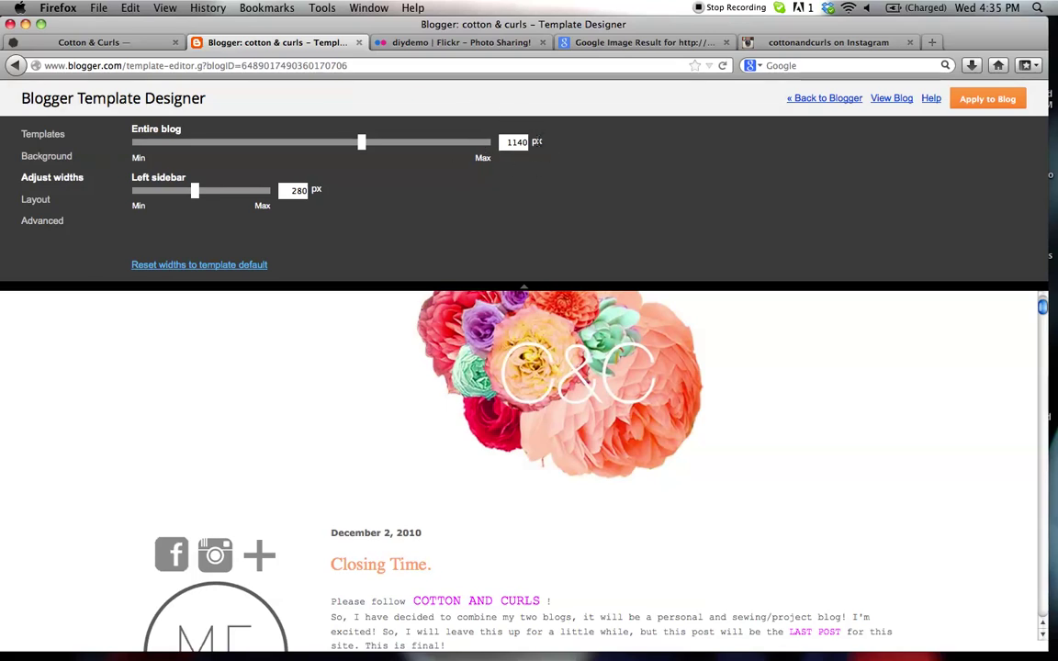
{"action": "scroll", "coordinate": [514, 424], "scroll_direction": "up", "scroll_amount": 2}
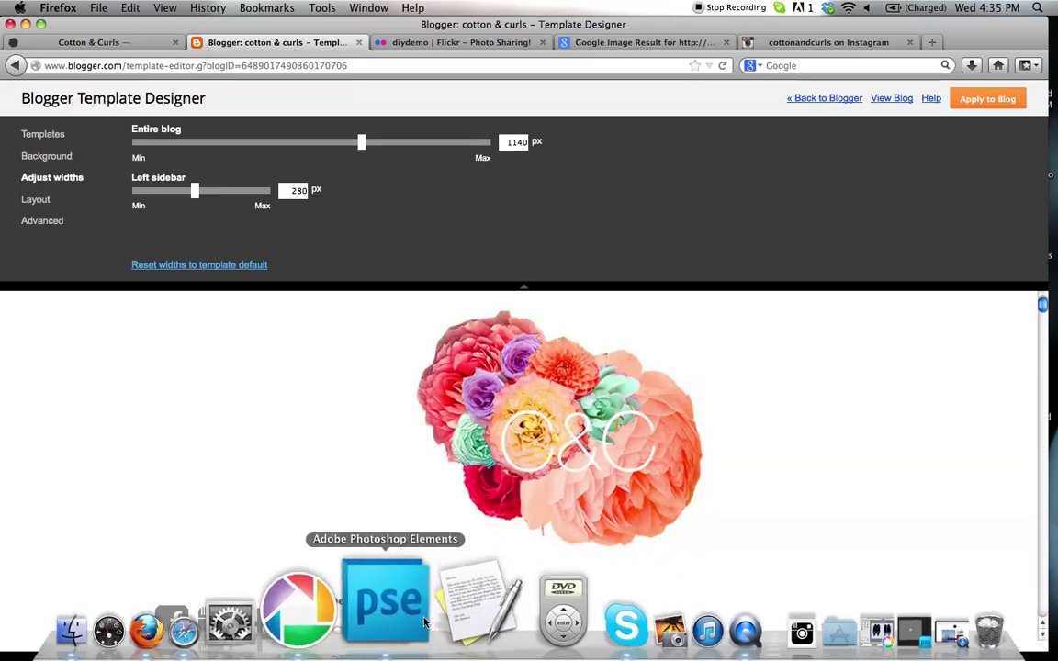
{"action": "left_click", "coordinate": [431, 593]}
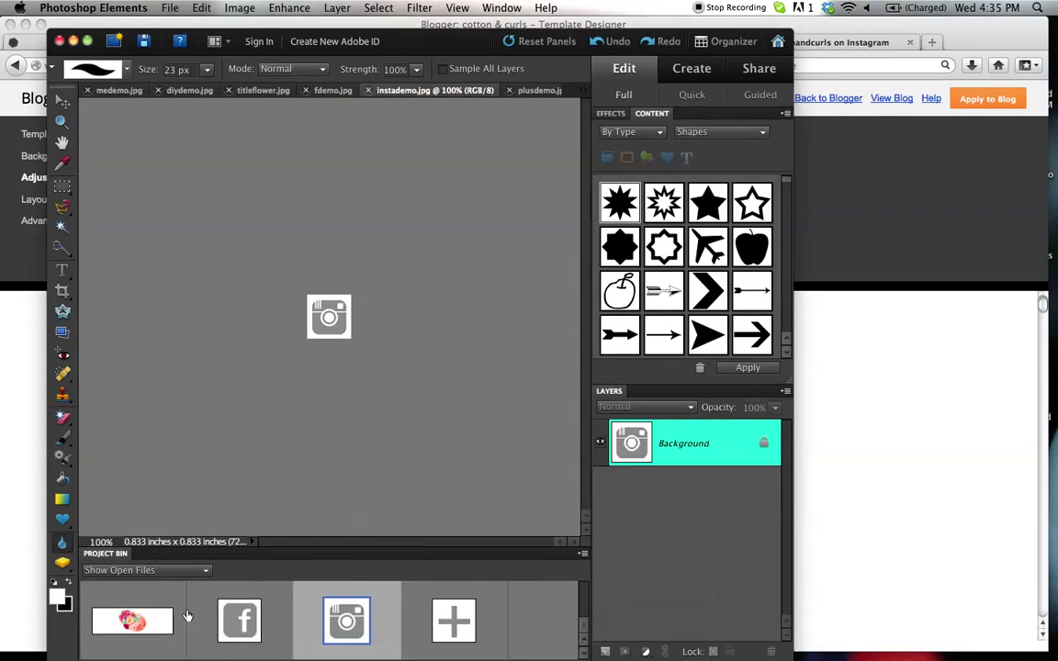
{"action": "left_click", "coordinate": [173, 621]}
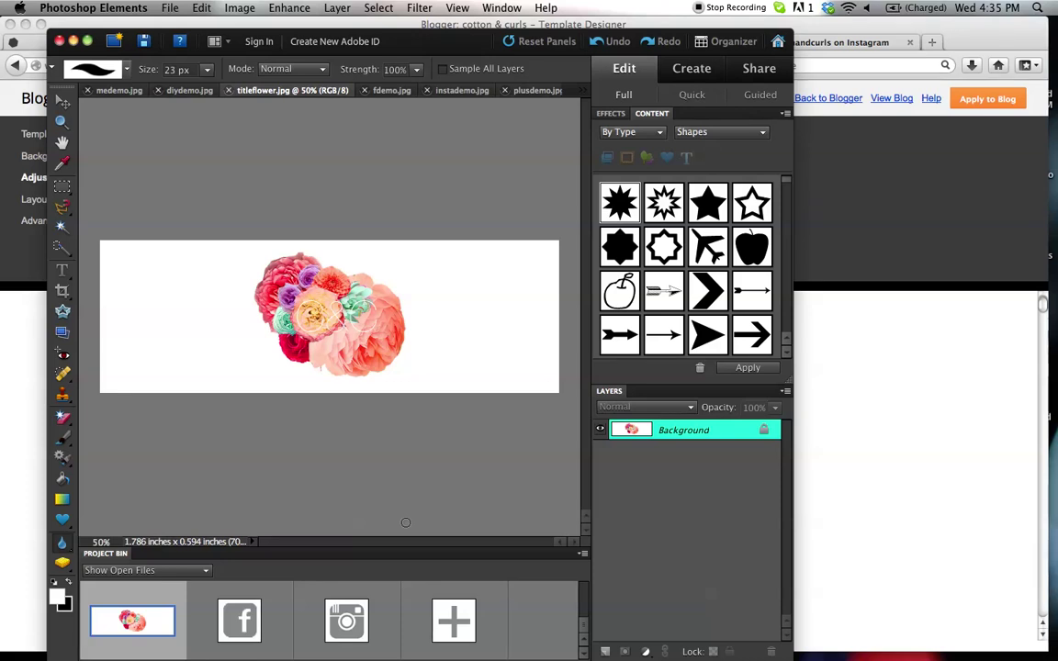
{"action": "left_click", "coordinate": [850, 454]}
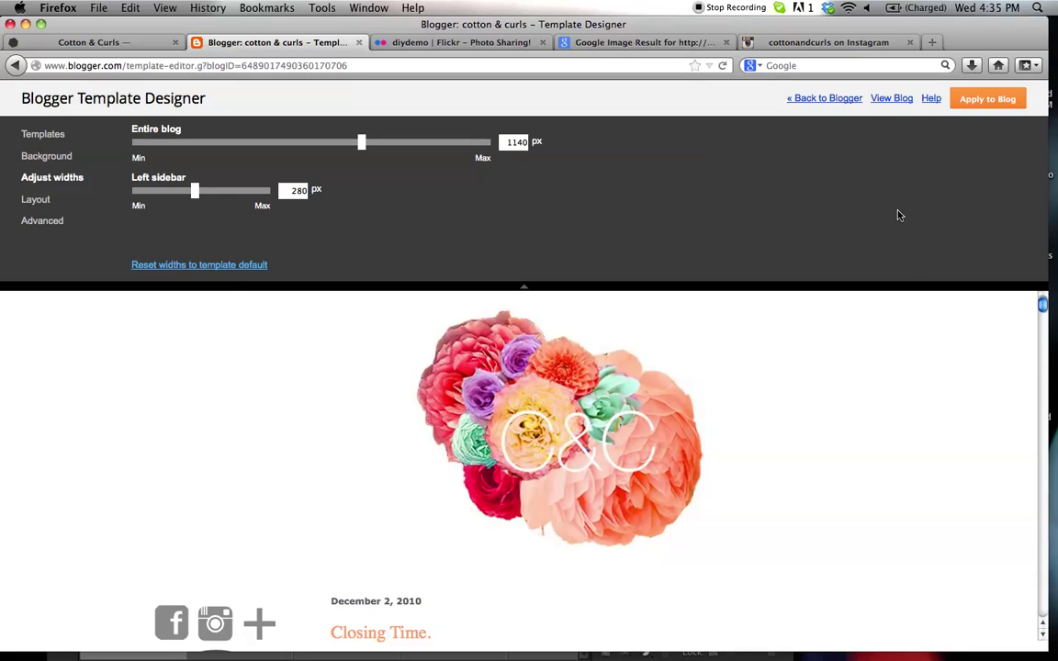
- Leave the Template Designer without saving the template changes and open the live cotton & curls blog
{"action": "left_click", "coordinate": [840, 103]}
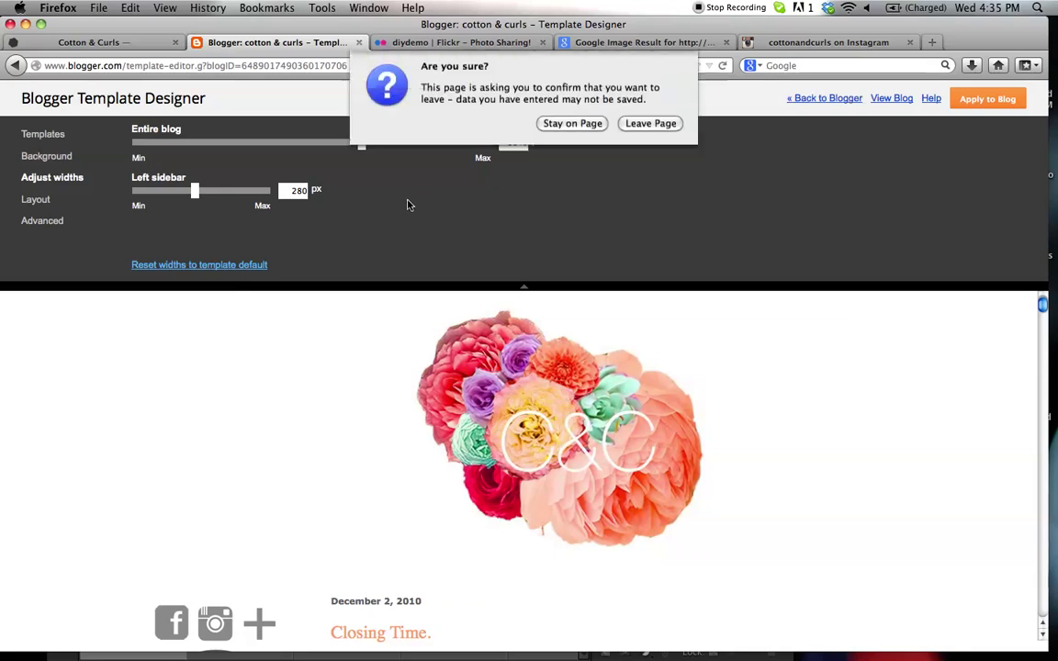
{"action": "left_click", "coordinate": [648, 124]}
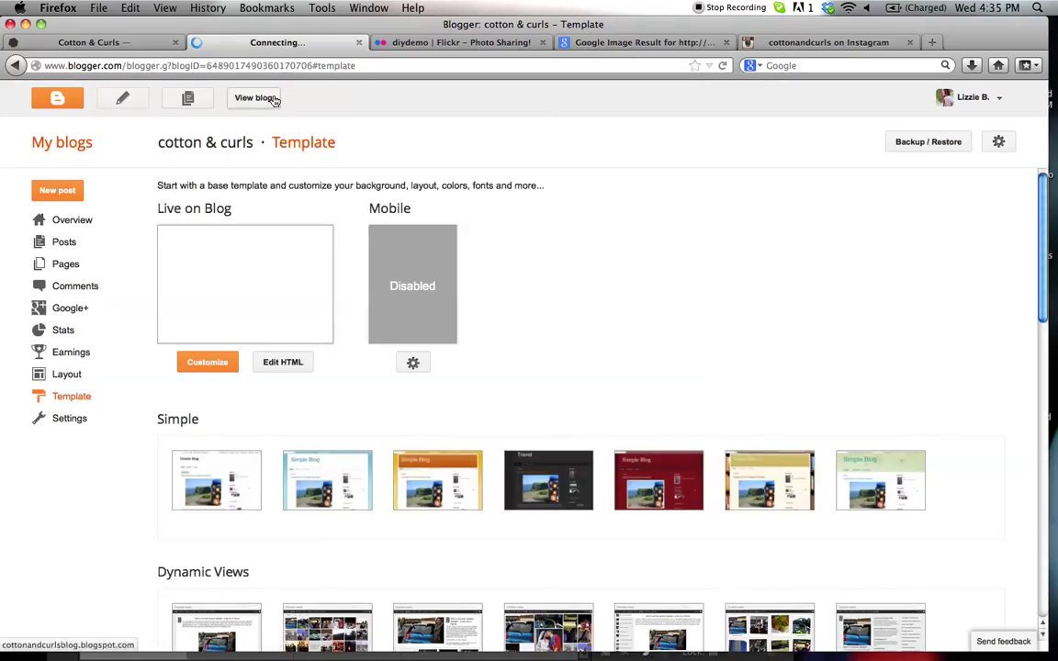
{"action": "left_click", "coordinate": [268, 99]}
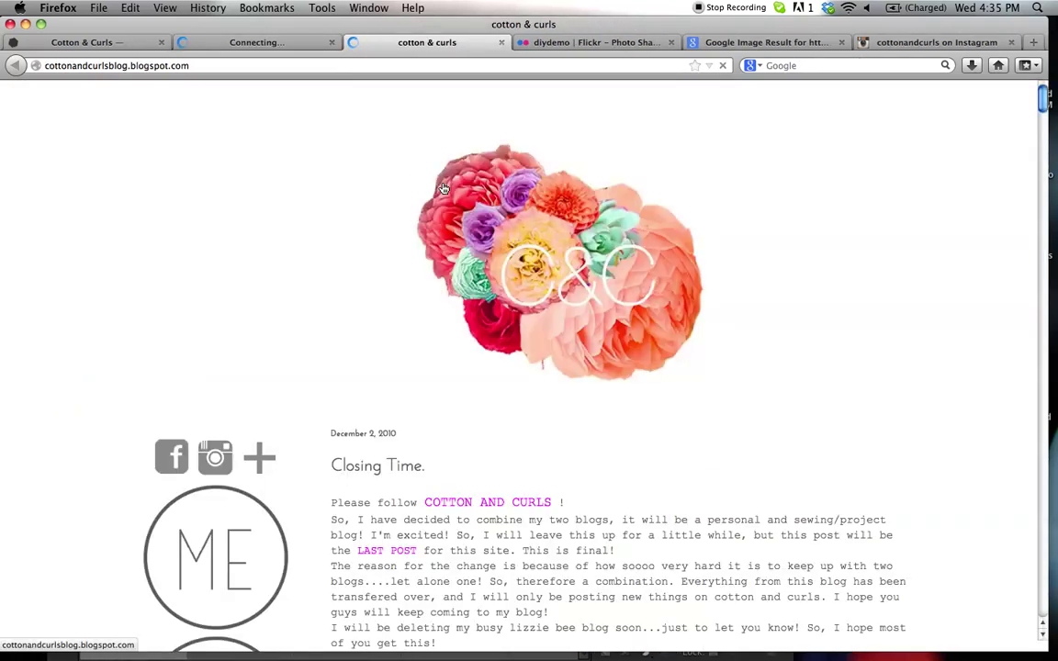
- Examine the live blog's sidebar, comparing the grouped social icons and ME and DIY buttons with the separately stacked ones
{"action": "scroll", "coordinate": [192, 256], "scroll_direction": "down", "scroll_amount": 4}
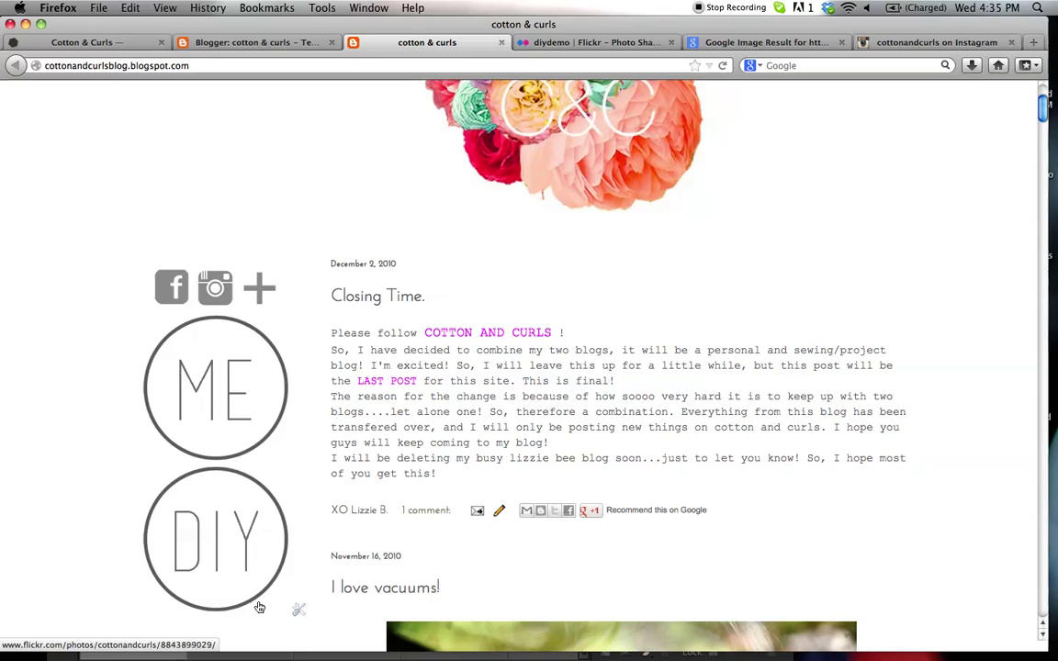
{"action": "scroll", "coordinate": [235, 537], "scroll_direction": "down", "scroll_amount": 10}
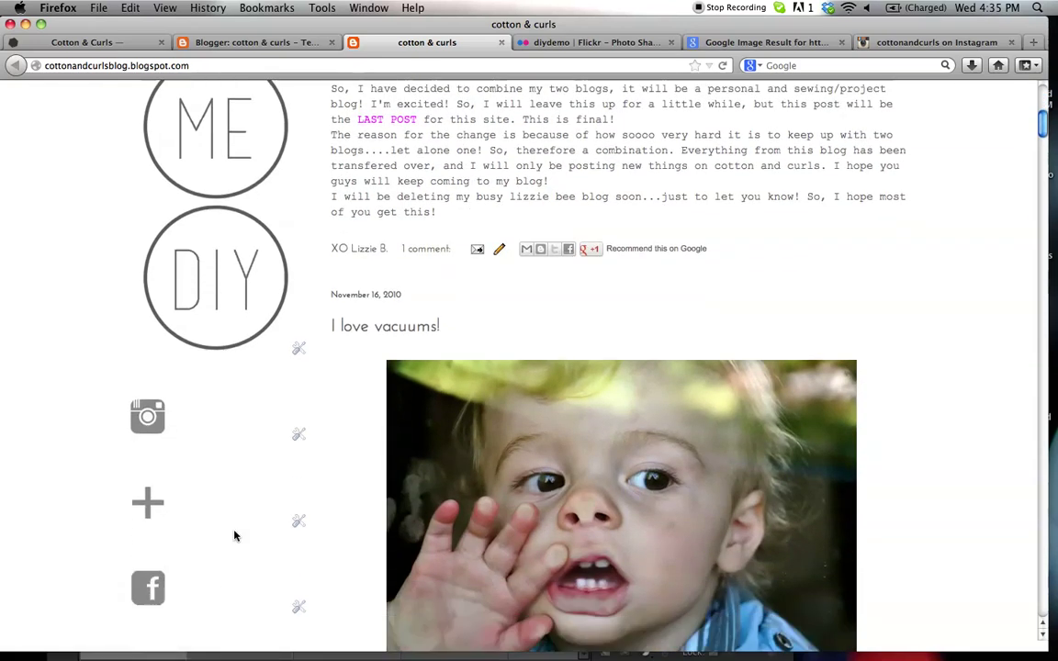
{"action": "scroll", "coordinate": [235, 536], "scroll_direction": "down", "scroll_amount": 1}
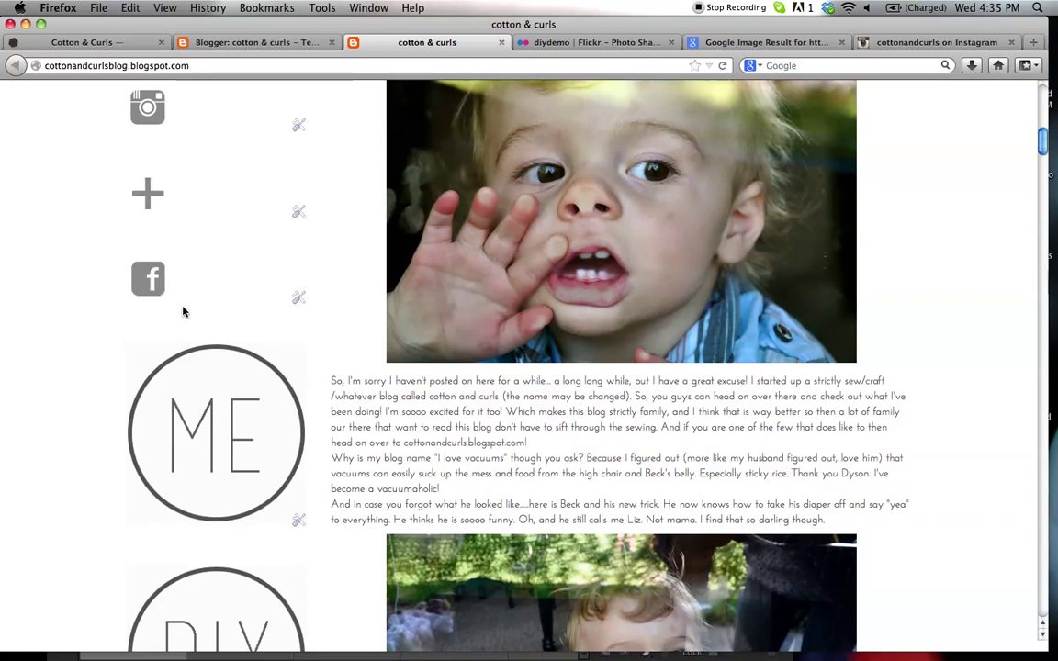
{"action": "scroll", "coordinate": [290, 355], "scroll_direction": "down", "scroll_amount": 3}
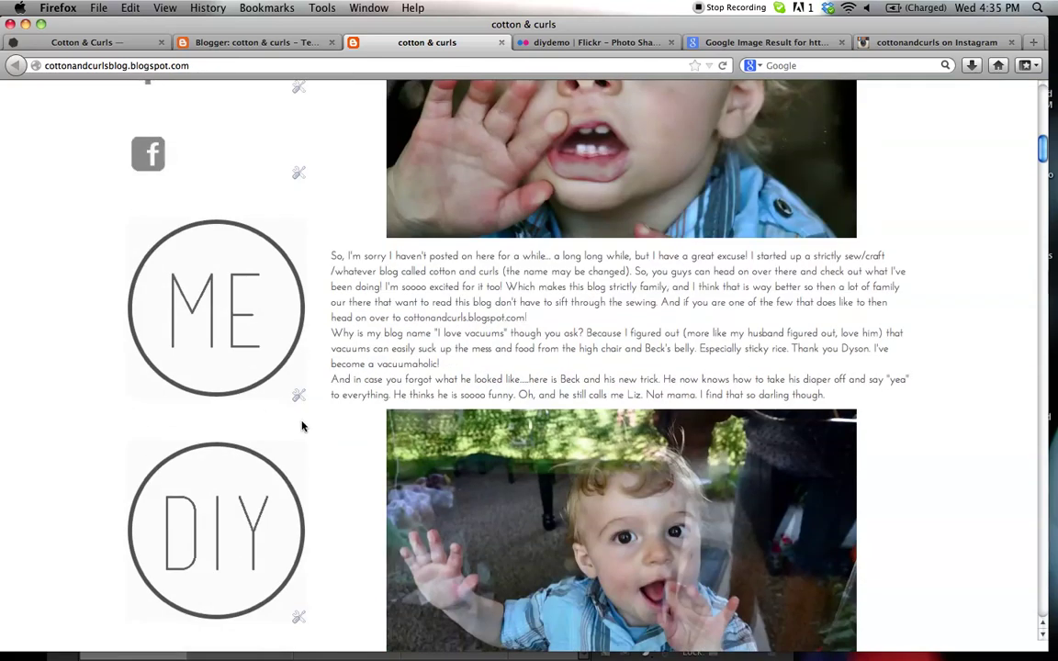
{"action": "scroll", "coordinate": [301, 426], "scroll_direction": "down", "scroll_amount": 2}
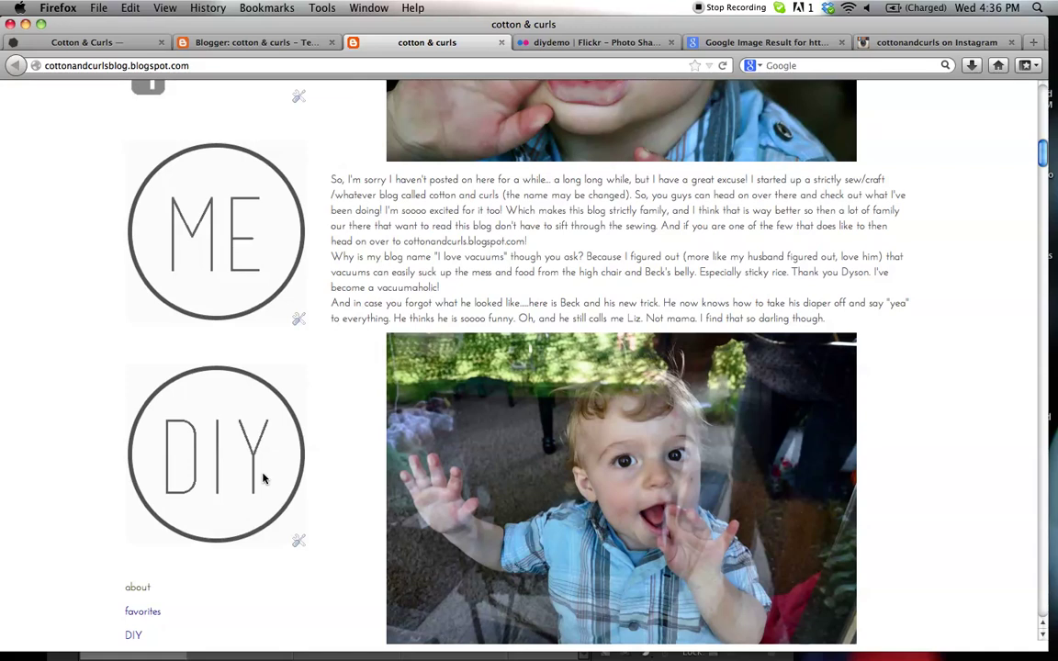
{"action": "scroll", "coordinate": [263, 478], "scroll_direction": "up", "scroll_amount": 10}
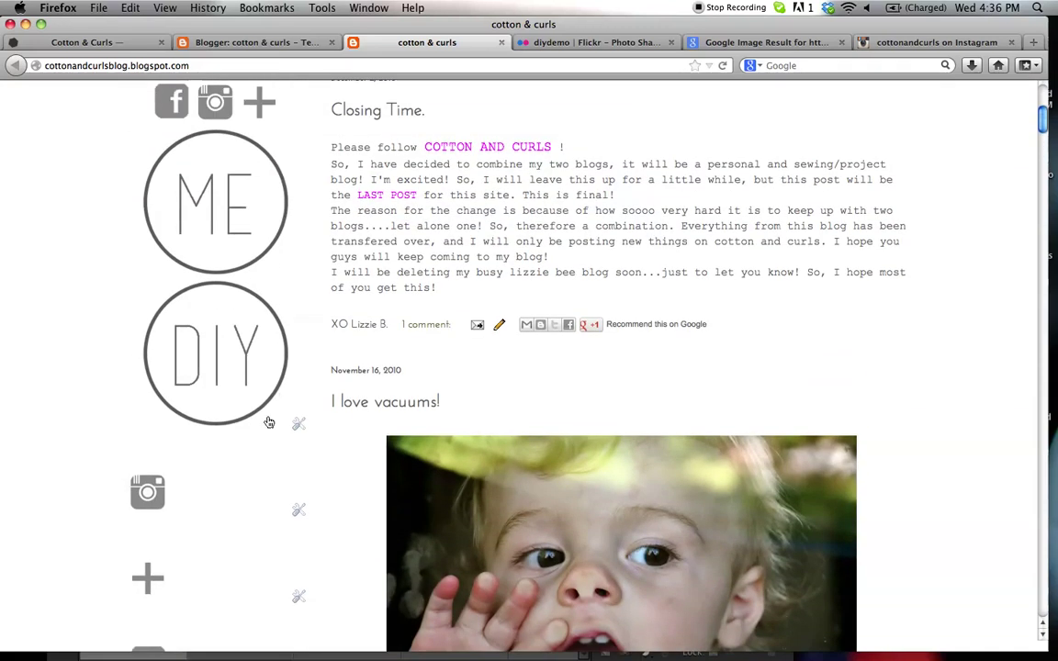
{"action": "scroll", "coordinate": [277, 372], "scroll_direction": "up", "scroll_amount": 3}
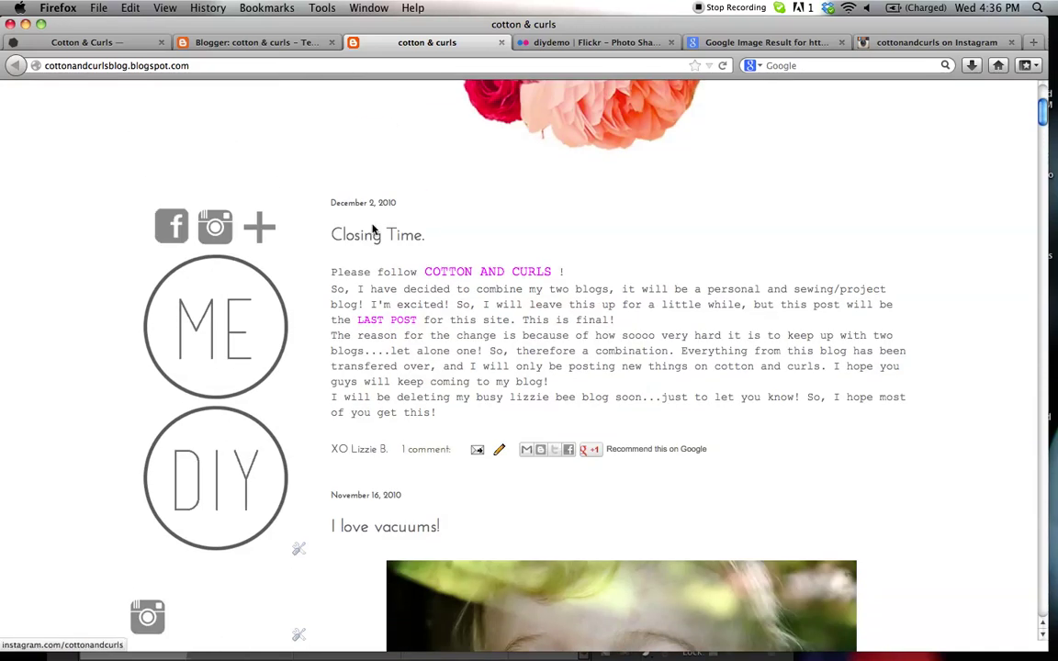
- Leave the live blog's page and open the Layout settings of the cotton & curls blog
{"action": "scroll", "coordinate": [641, 386], "scroll_direction": "up", "scroll_amount": 5}
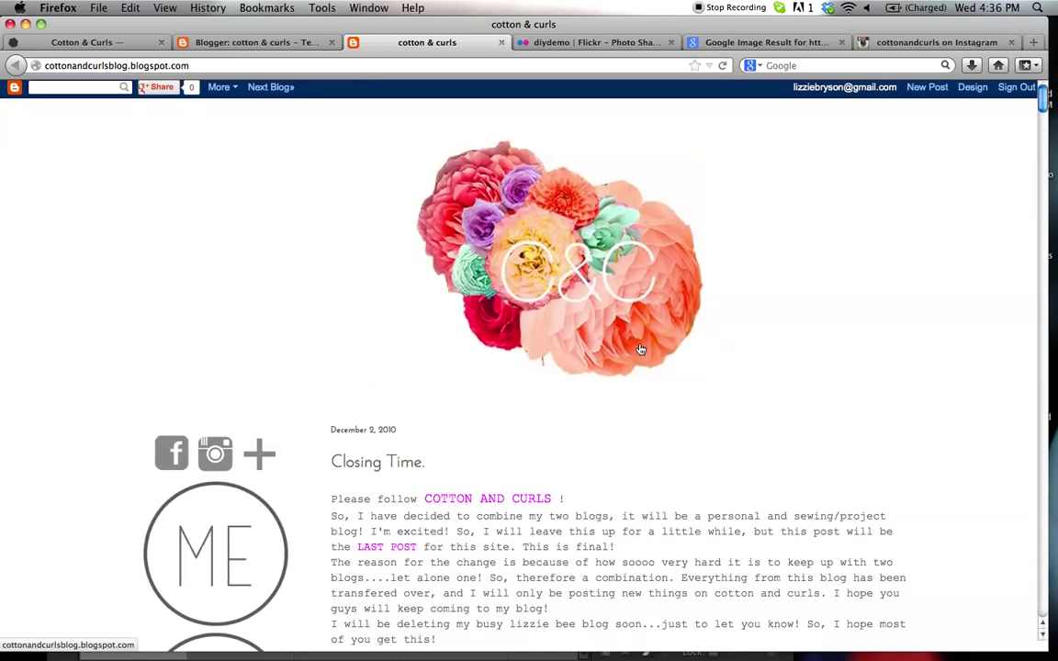
{"action": "left_click", "coordinate": [975, 88]}
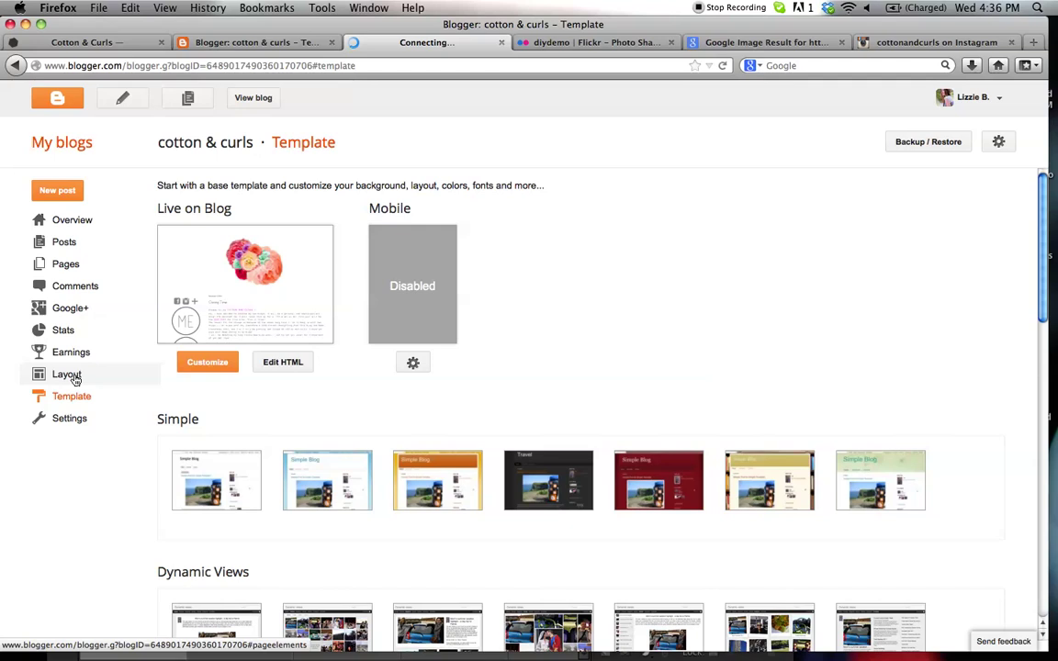
{"action": "left_click", "coordinate": [68, 375]}
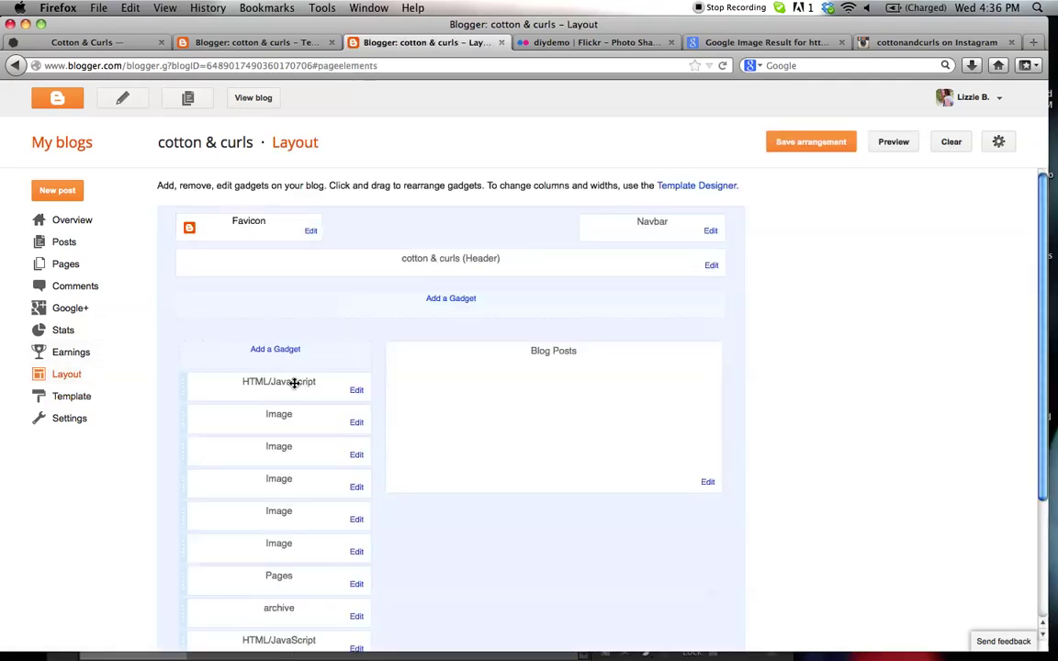
- Add an HTML/JavaScript gadget to the blog's left sidebar, opening its empty configuration form
{"action": "scroll", "coordinate": [322, 371], "scroll_direction": "down", "scroll_amount": 2}
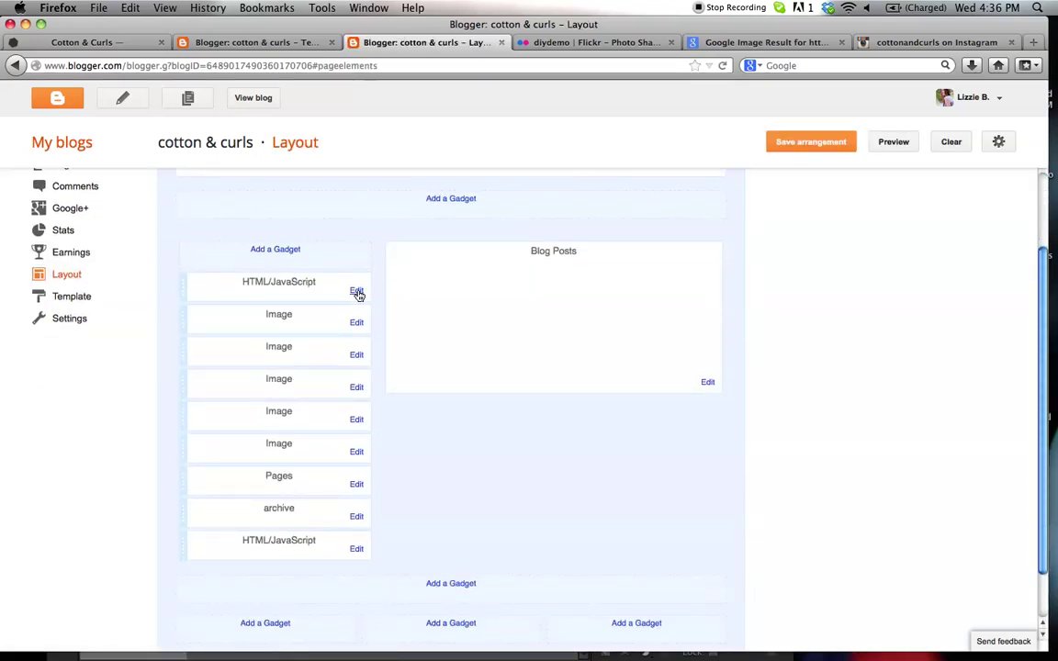
{"action": "left_click", "coordinate": [266, 250]}
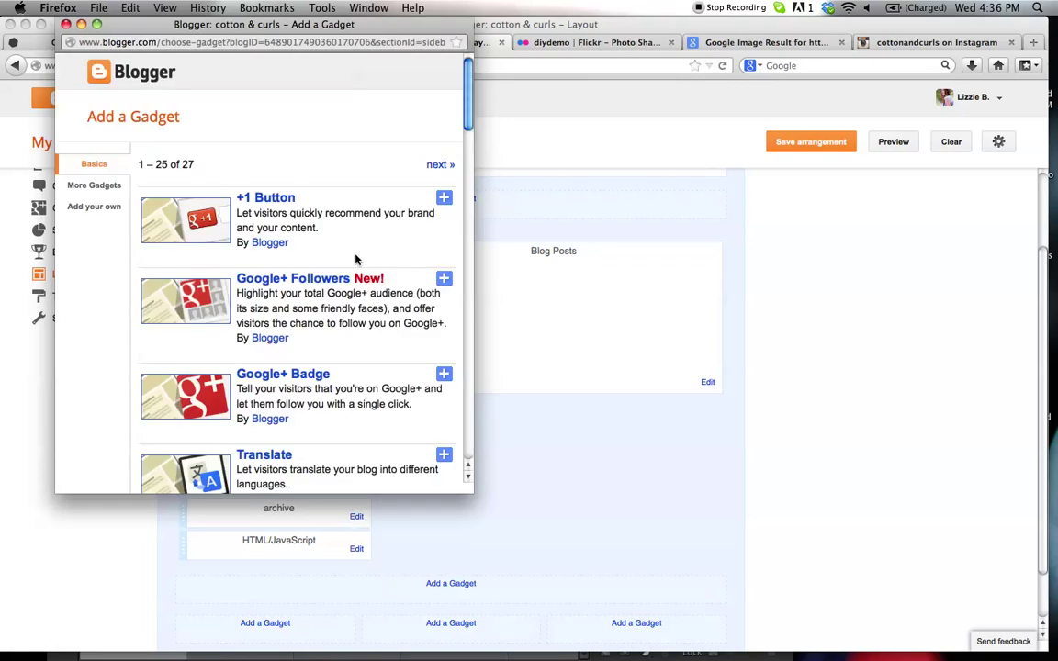
{"action": "scroll", "coordinate": [357, 260], "scroll_direction": "down", "scroll_amount": 10}
{"action": "scroll", "coordinate": [356, 260], "scroll_direction": "down", "scroll_amount": 5}
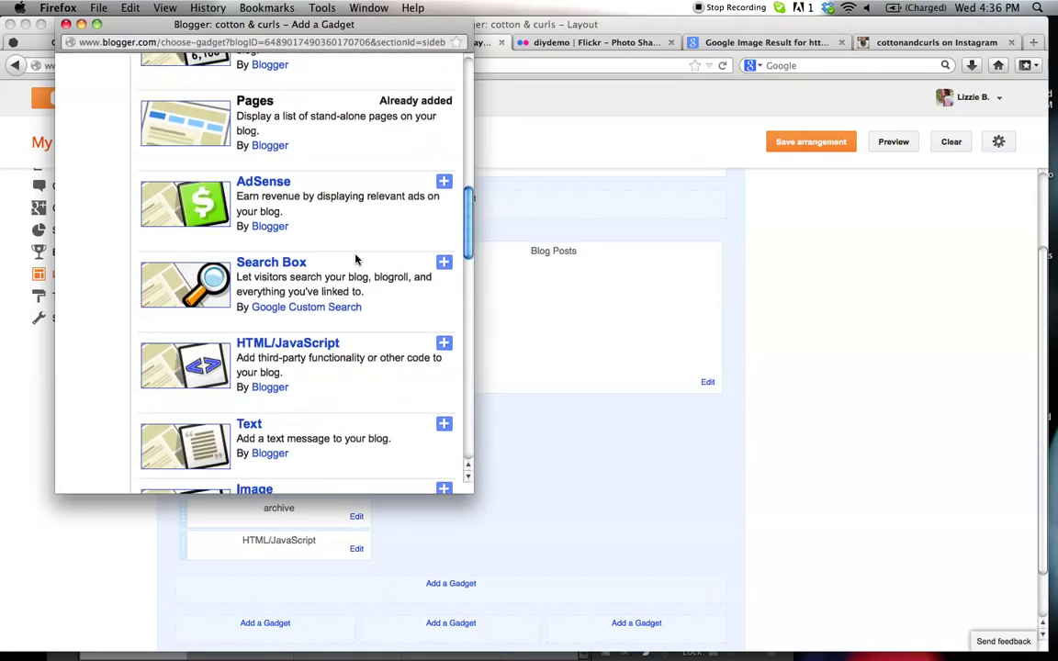
{"action": "left_click", "coordinate": [444, 215]}
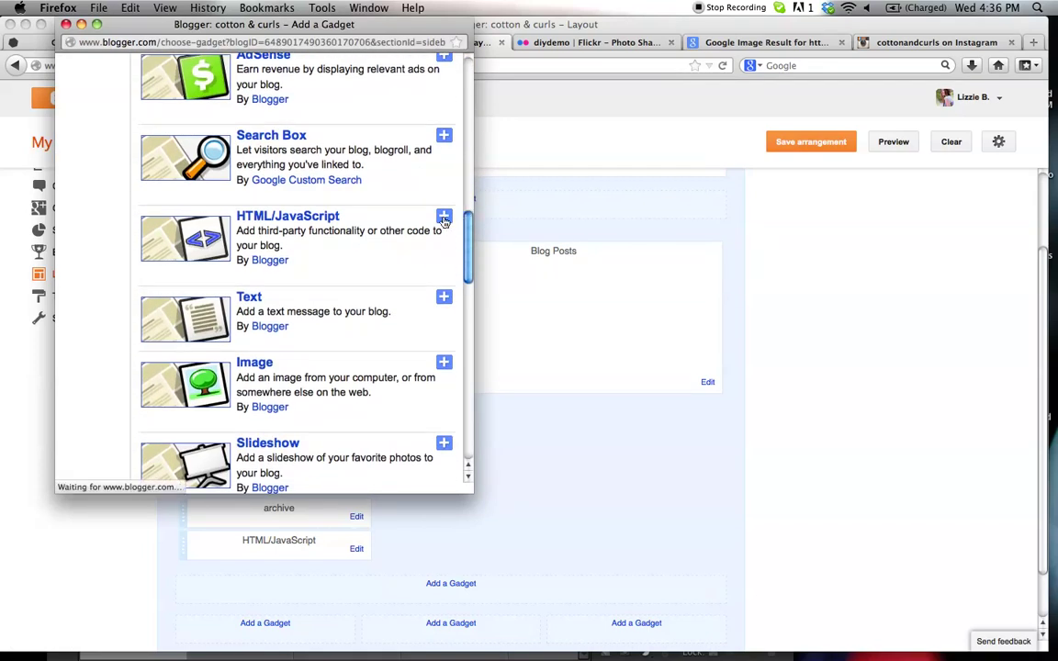
- Switch to Photoshop Elements and review the ME, DIY, Facebook and Instagram button images among the open files
{"action": "mouse_move", "coordinate": [459, 652]}
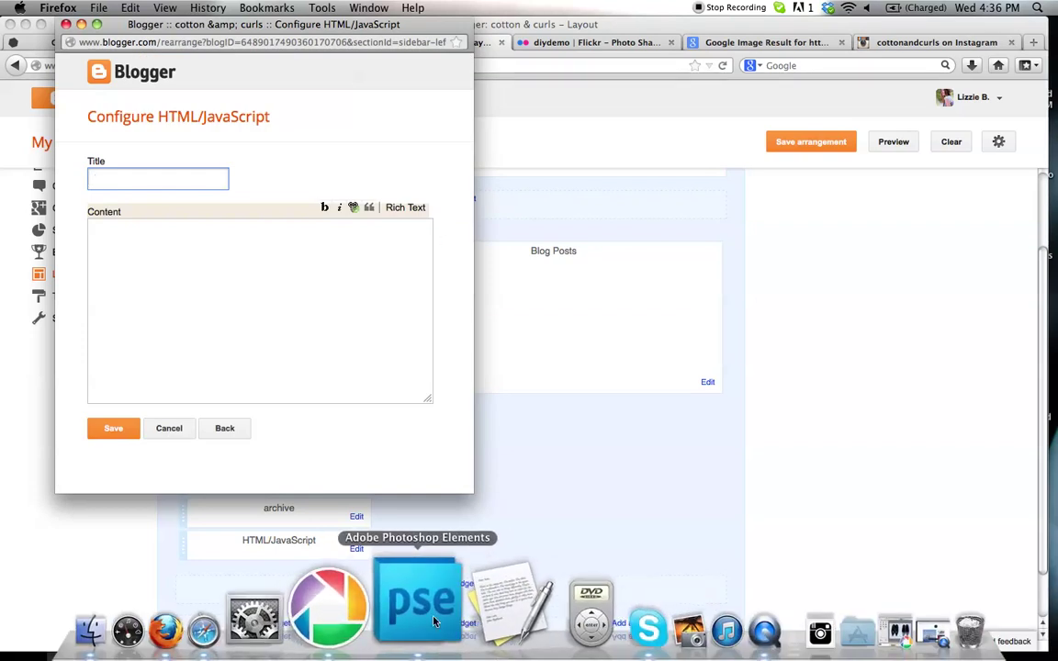
{"action": "left_click", "coordinate": [436, 651]}
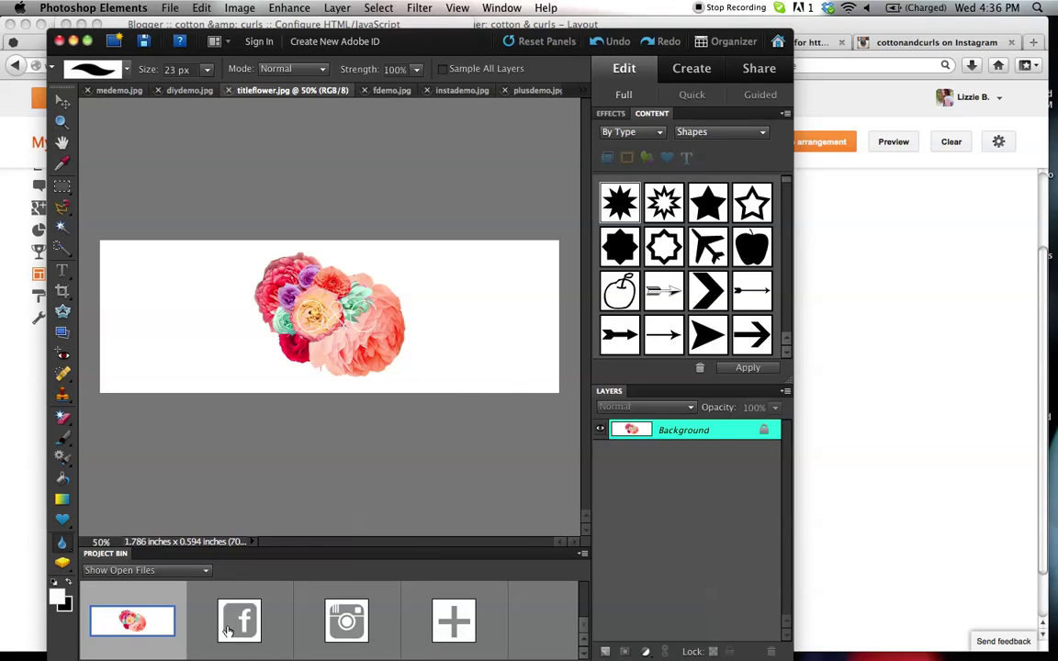
{"action": "scroll", "coordinate": [228, 631], "scroll_direction": "up", "scroll_amount": 2}
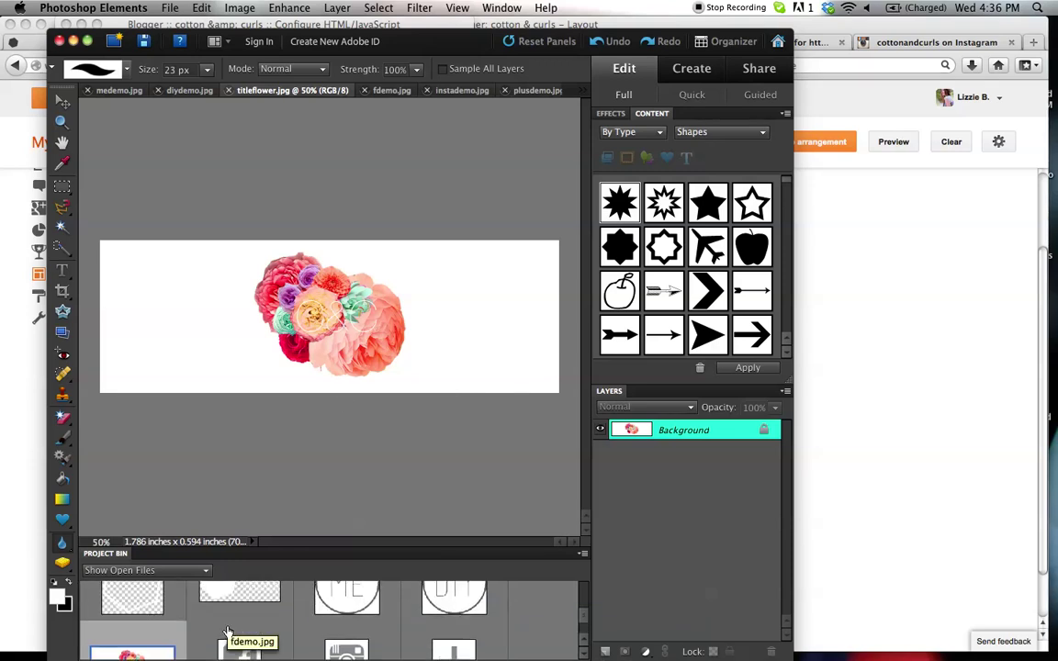
{"action": "left_click", "coordinate": [332, 606]}
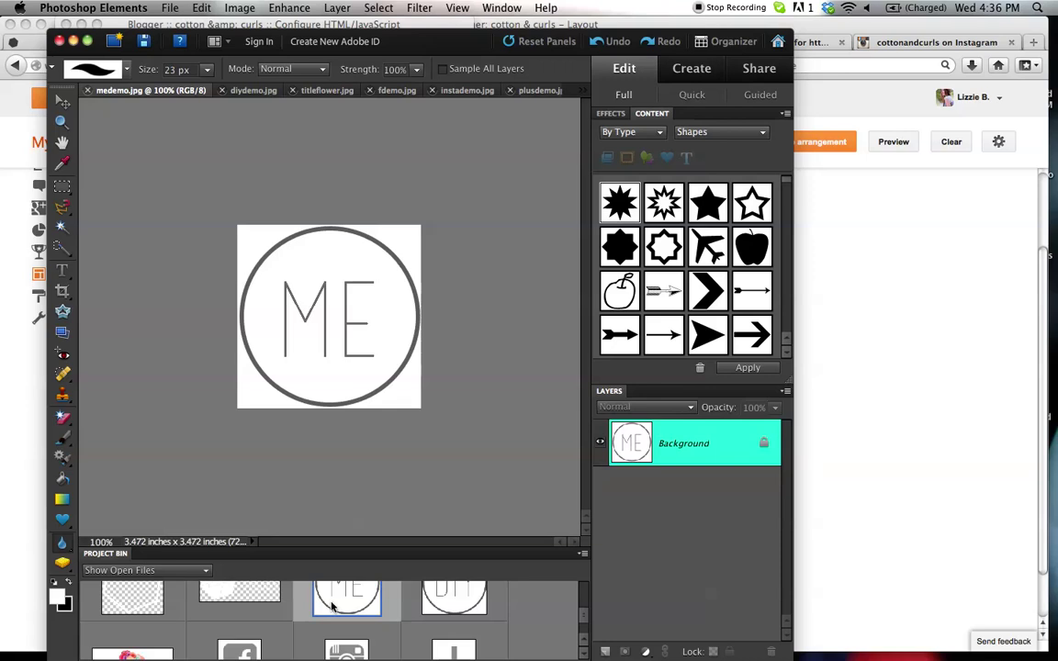
{"action": "left_click", "coordinate": [440, 603]}
{"action": "scroll", "coordinate": [290, 624], "scroll_direction": "down", "scroll_amount": 2}
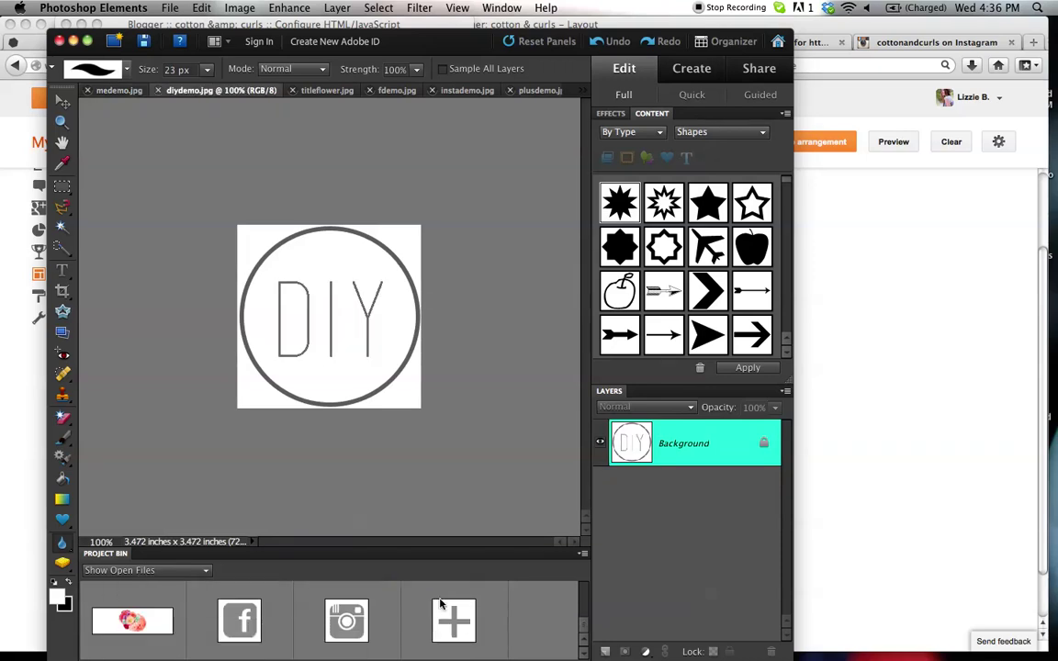
{"action": "left_click", "coordinate": [240, 620]}
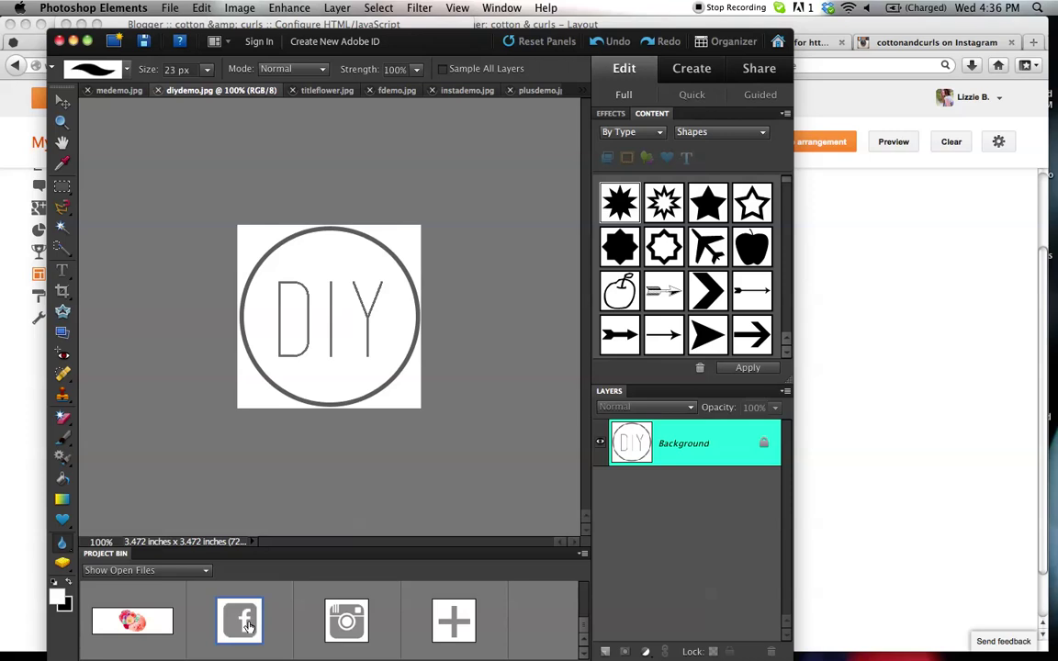
{"action": "left_click", "coordinate": [338, 630]}
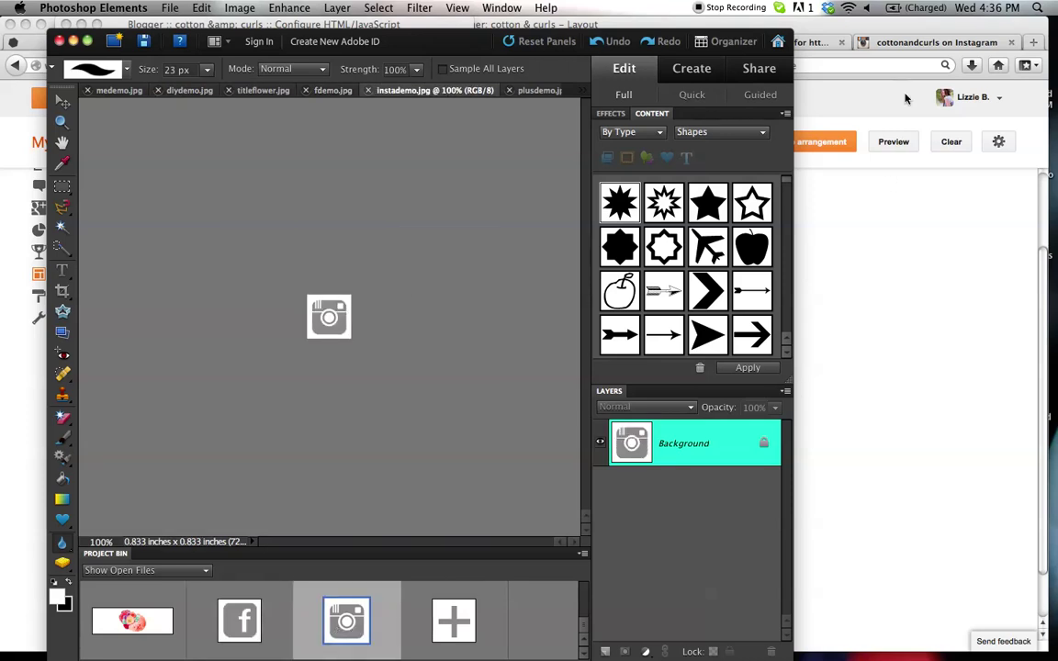
- Compare the gray Instagram icon found on Google Images with the Photoshop Elements button images, then minimize Photoshop Elements and restore the Firefox window's position
{"action": "left_click", "coordinate": [871, 28]}
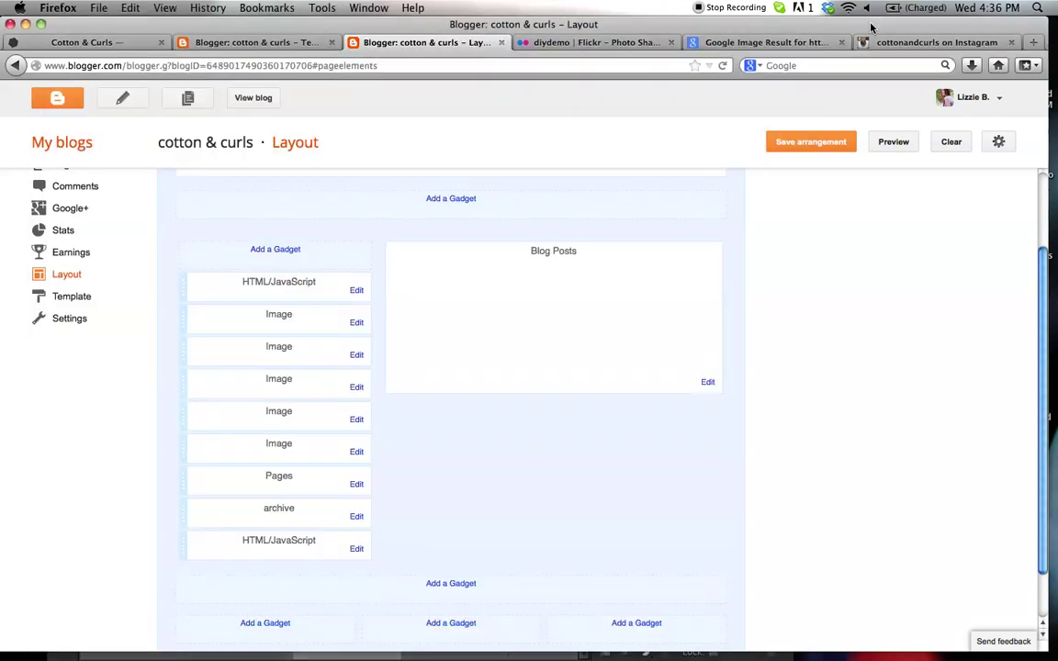
{"action": "left_click", "coordinate": [726, 42]}
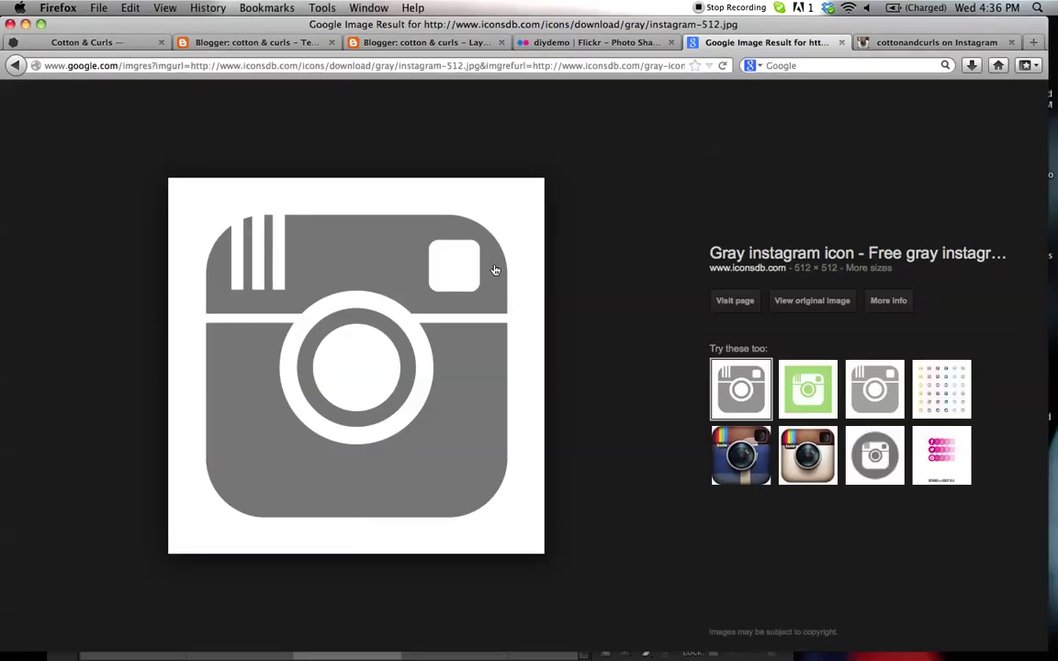
{"action": "left_click_drag", "start_coordinate": [266, 25], "coordinate": [543, 24]}
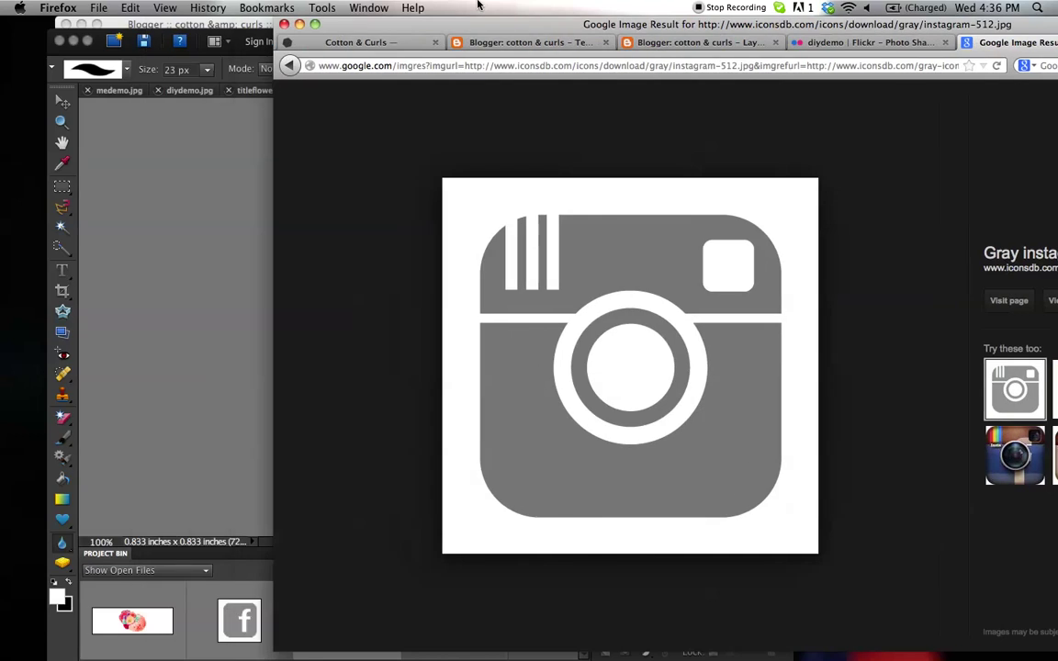
{"action": "left_click", "coordinate": [166, 351]}
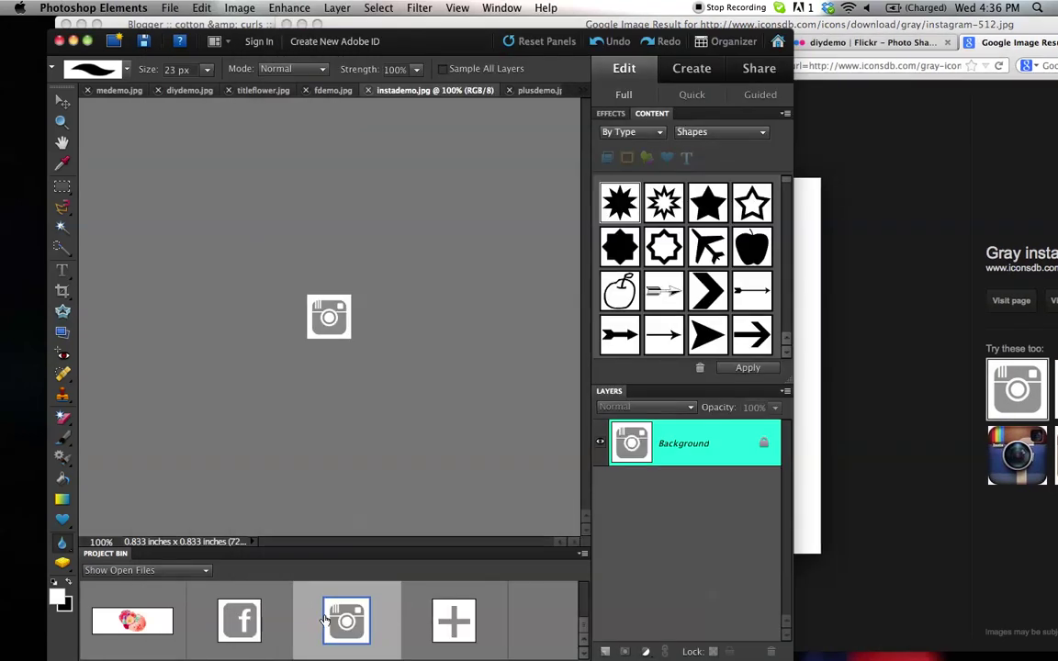
{"action": "scroll", "coordinate": [324, 621], "scroll_direction": "down", "scroll_amount": 1}
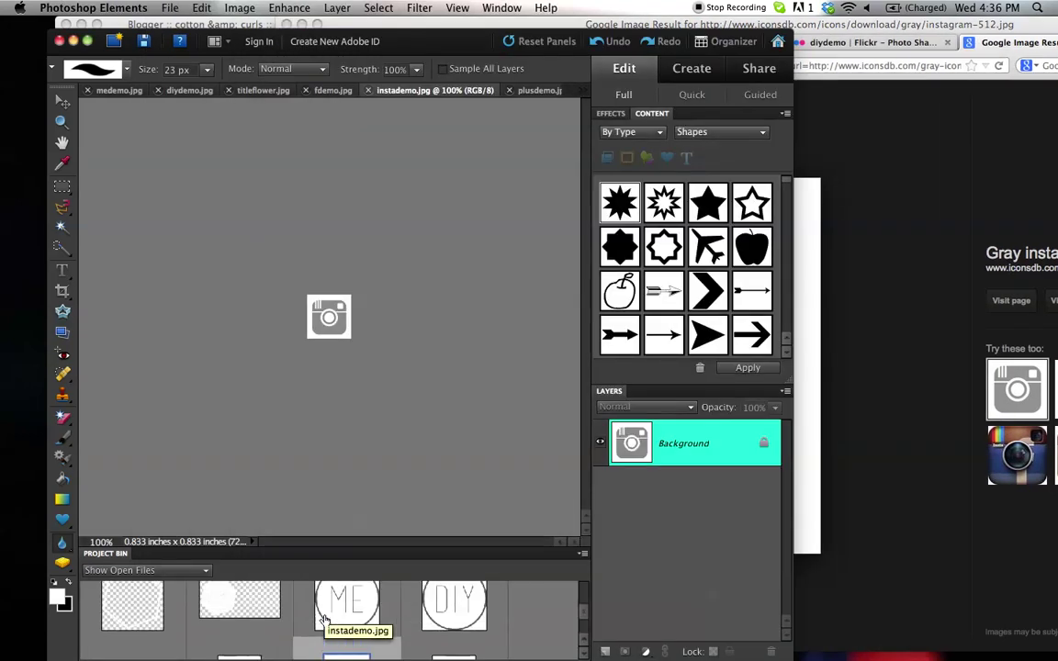
{"action": "scroll", "coordinate": [324, 621], "scroll_direction": "up", "scroll_amount": 1}
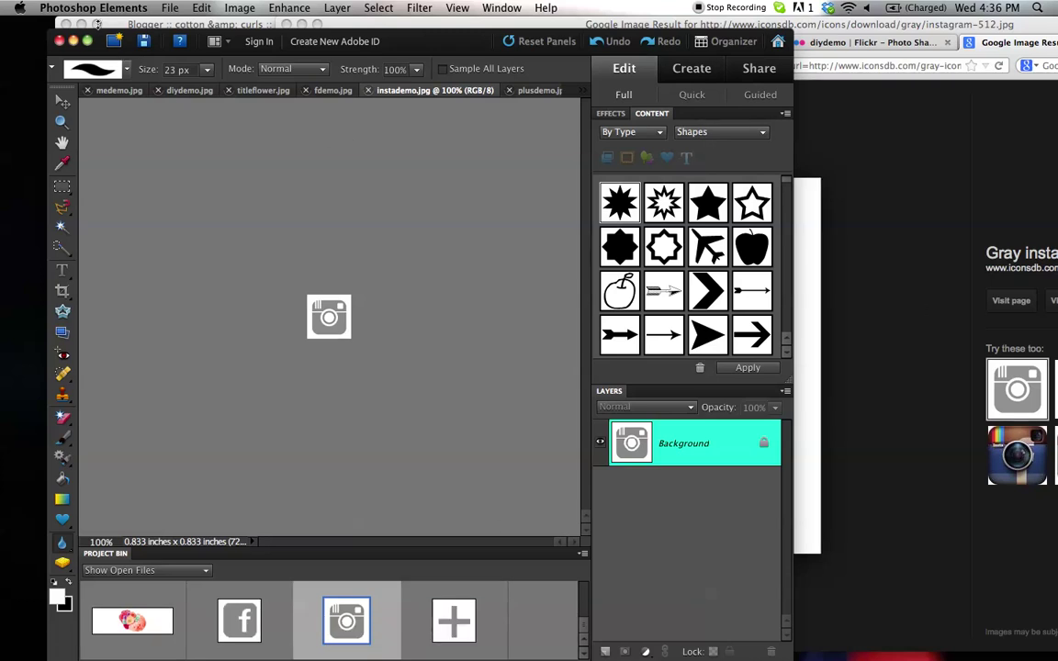
{"action": "left_click", "coordinate": [73, 41]}
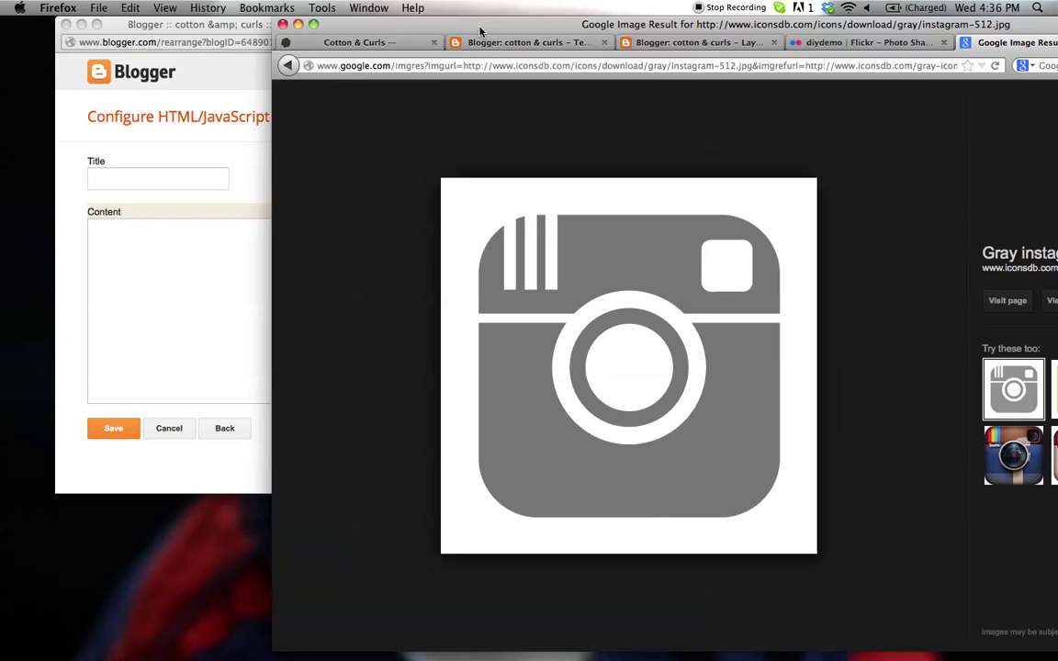
{"action": "left_click_drag", "start_coordinate": [482, 30], "coordinate": [211, 42]}
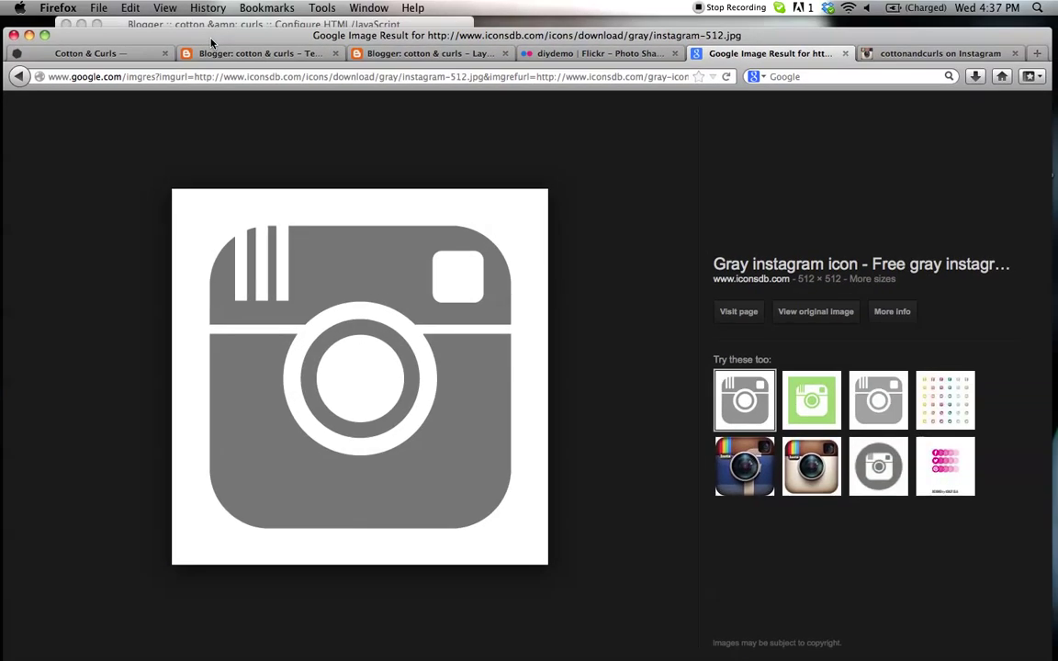
- Browse the Flickr photostream to the instademo image and copy its HTML share code at the original 60 x 60 size
{"action": "left_click", "coordinate": [543, 55]}
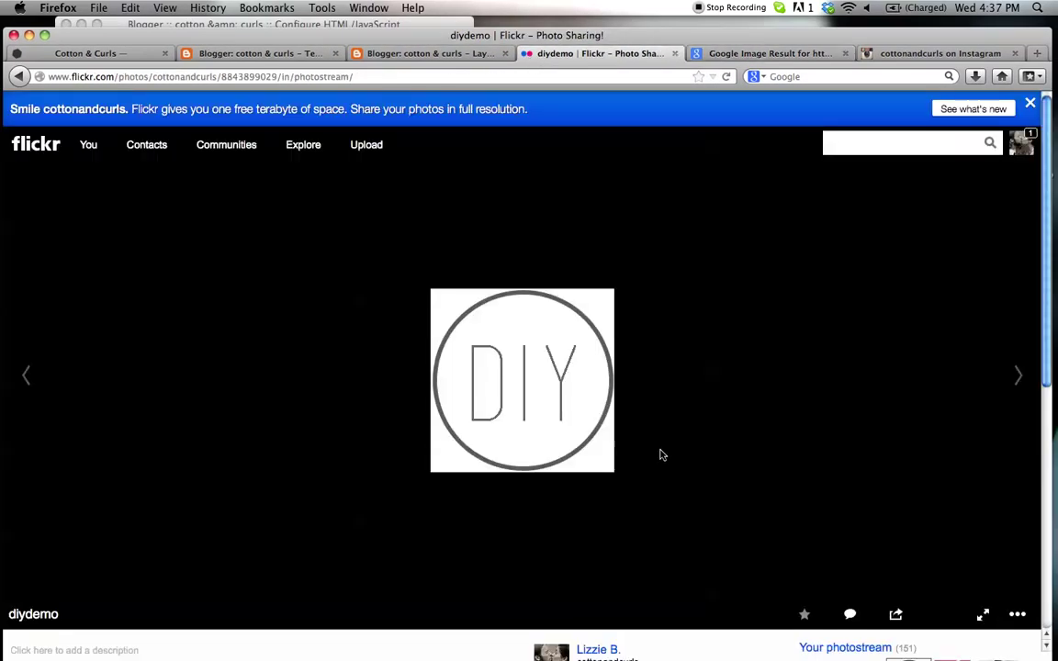
{"action": "left_click", "coordinate": [1019, 378]}
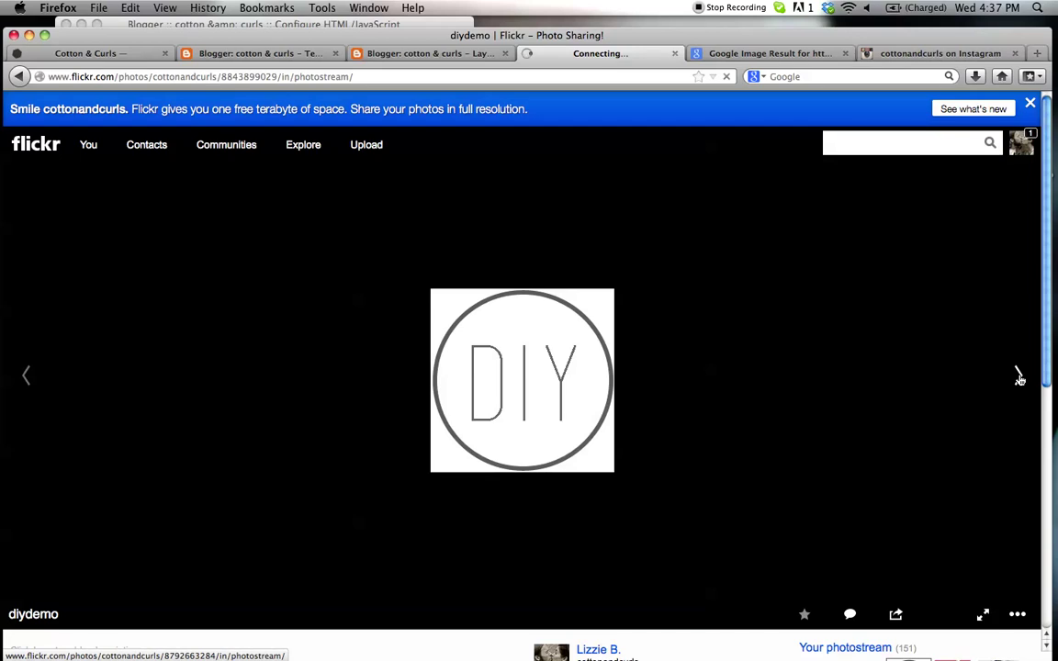
{"action": "left_click", "coordinate": [27, 377]}
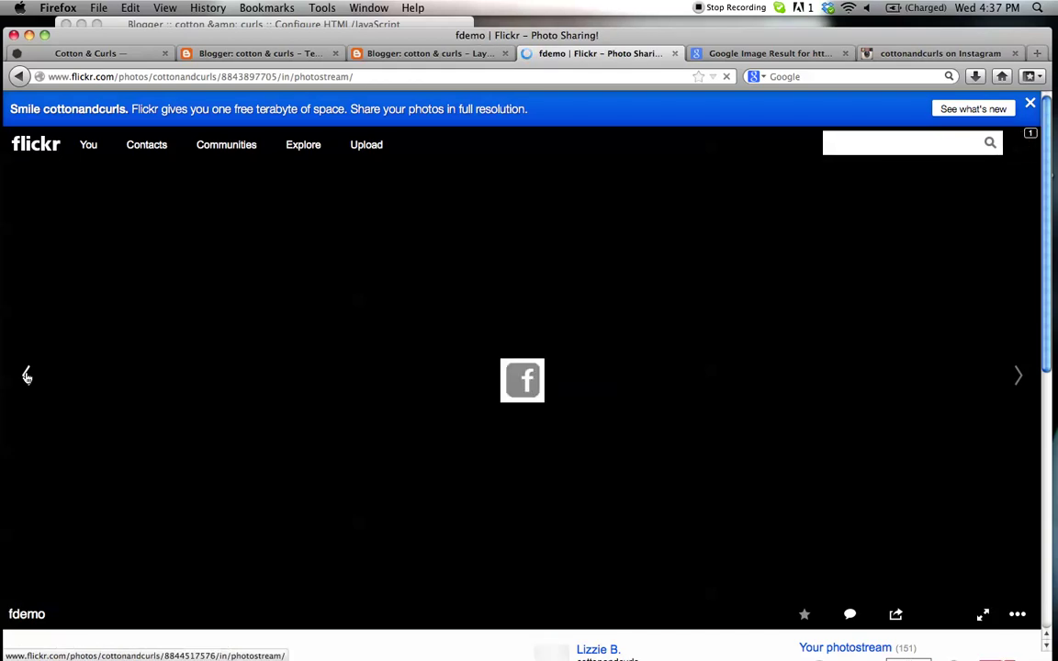
{"action": "left_click", "coordinate": [27, 376]}
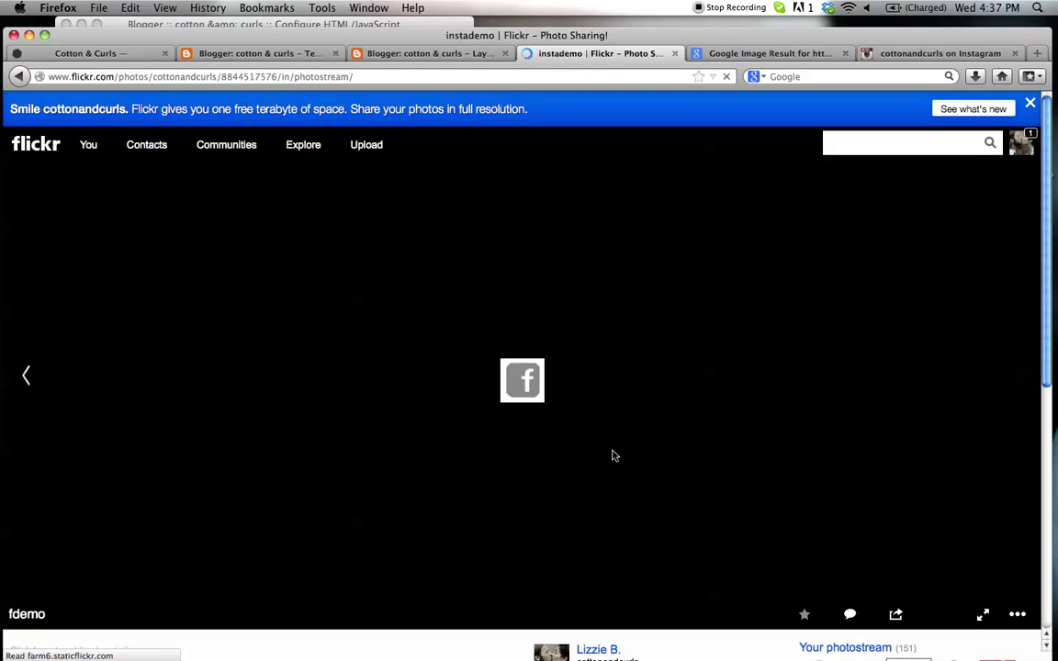
{"action": "left_click", "coordinate": [895, 613]}
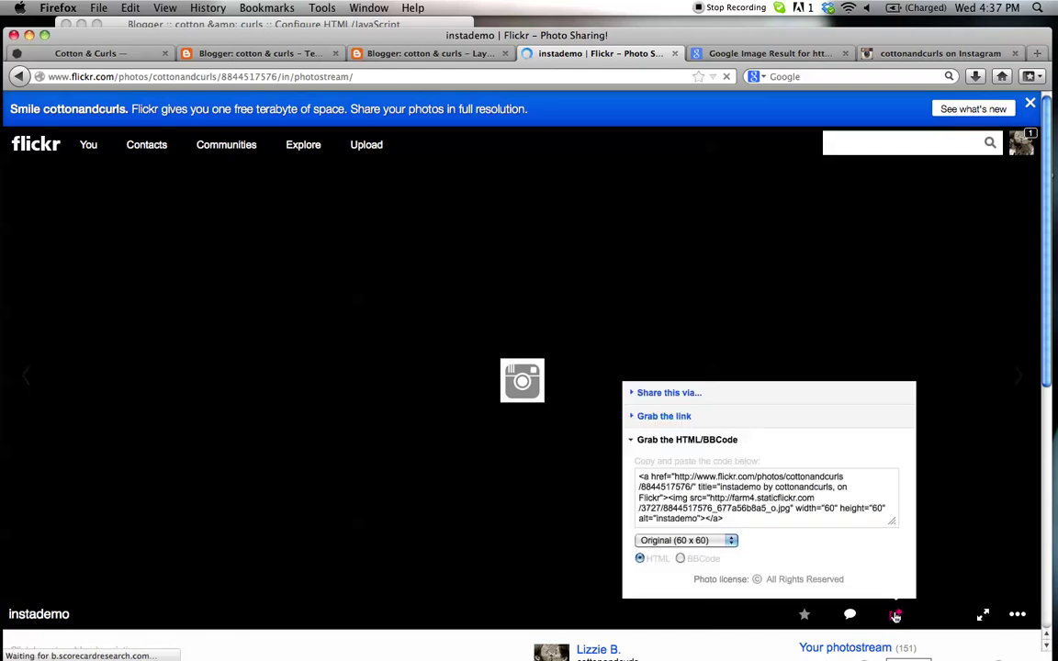
{"action": "left_click", "coordinate": [763, 487]}
{"action": "key", "text": "super+c"}
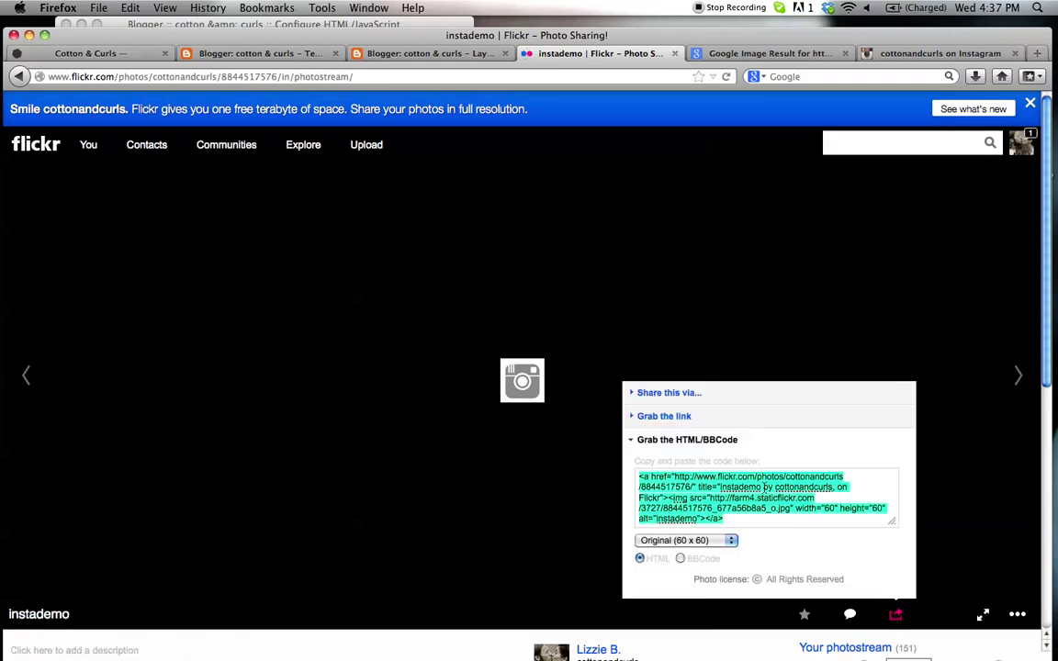
- Paste the instademo code into the HTML/JavaScript gadget's content, preview it as rich text and return to the HTML view
{"action": "left_click", "coordinate": [230, 23]}
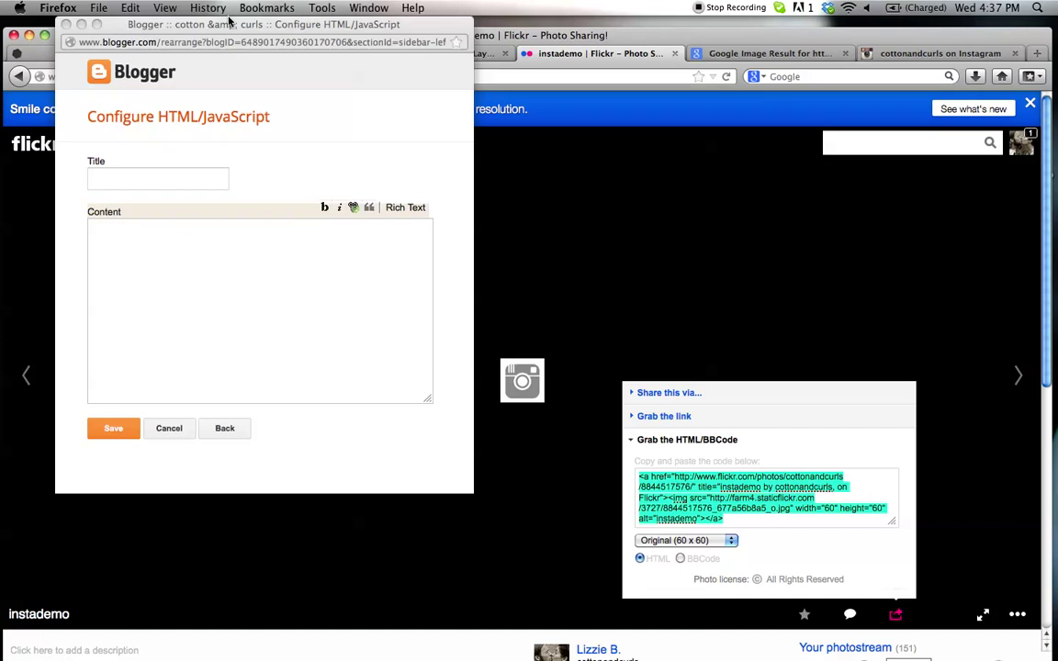
{"action": "left_click", "coordinate": [219, 299]}
{"action": "key", "text": "super+v"}
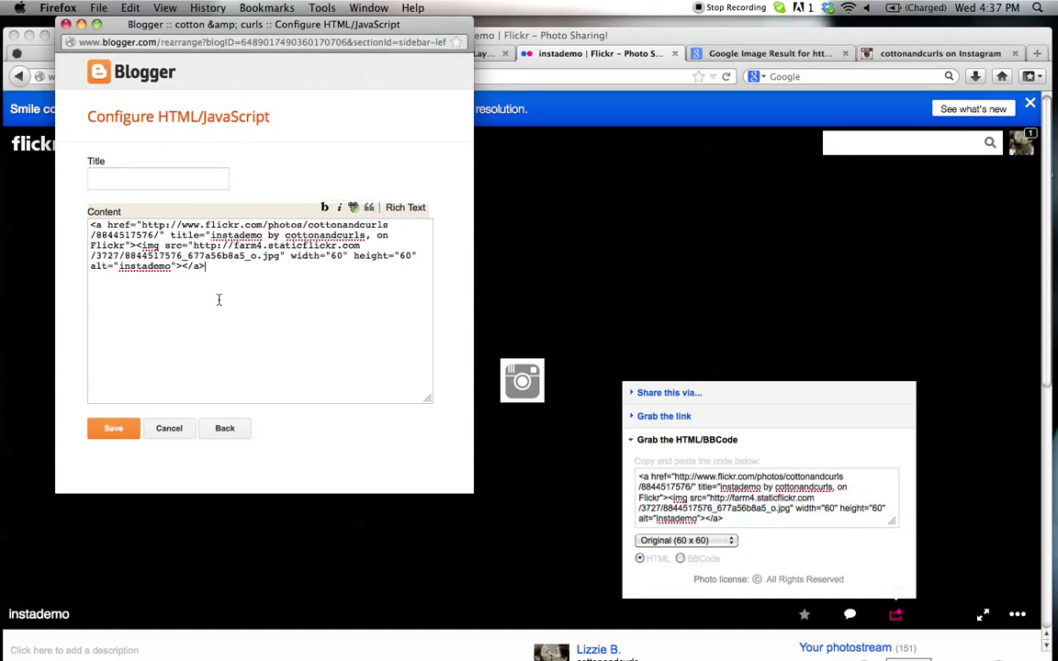
{"action": "left_click", "coordinate": [392, 208]}
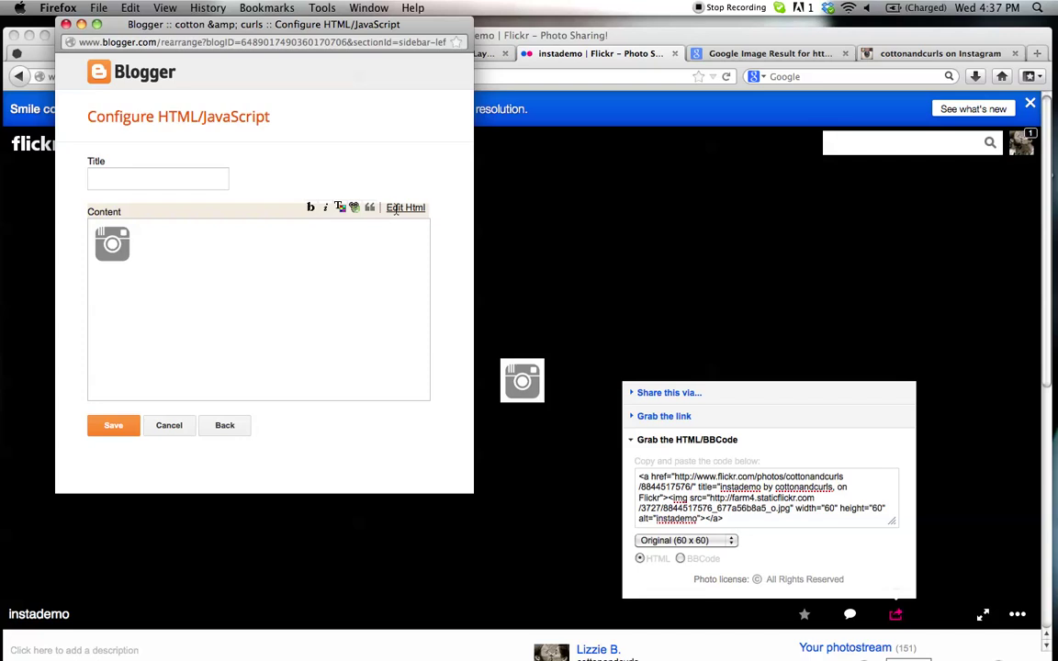
{"action": "left_click", "coordinate": [395, 208]}
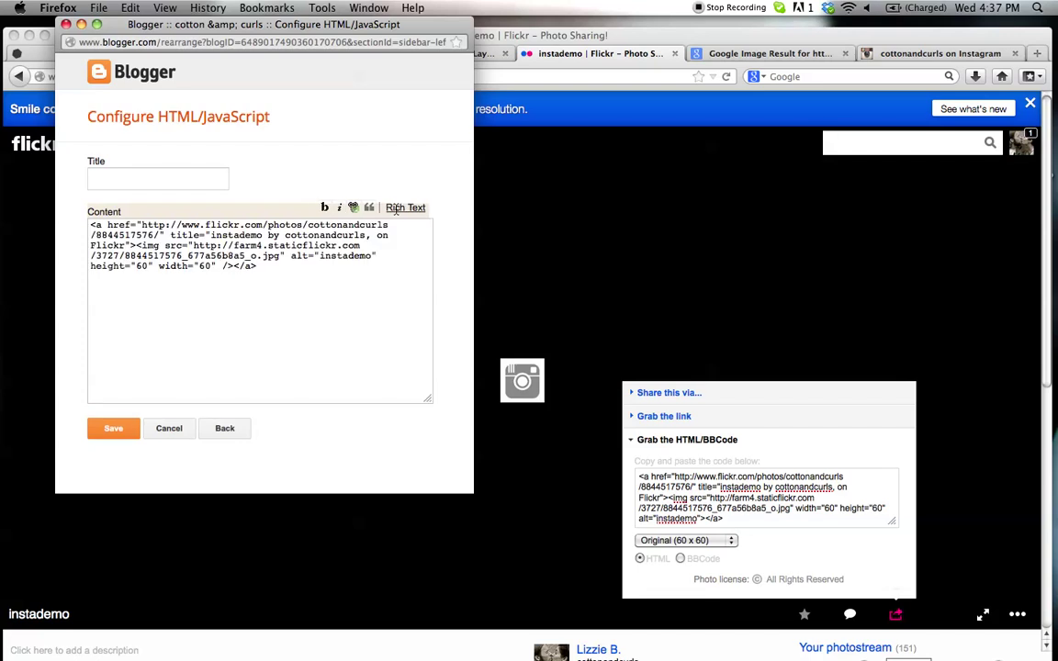
{"action": "left_click", "coordinate": [888, 55]}
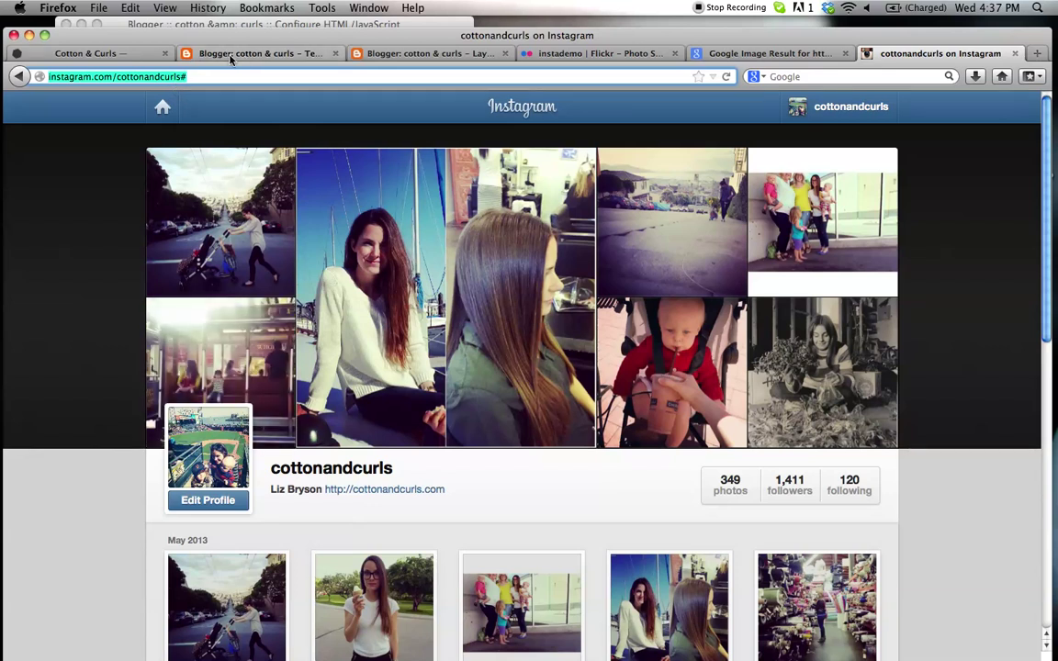
{"action": "left_click", "coordinate": [232, 25]}
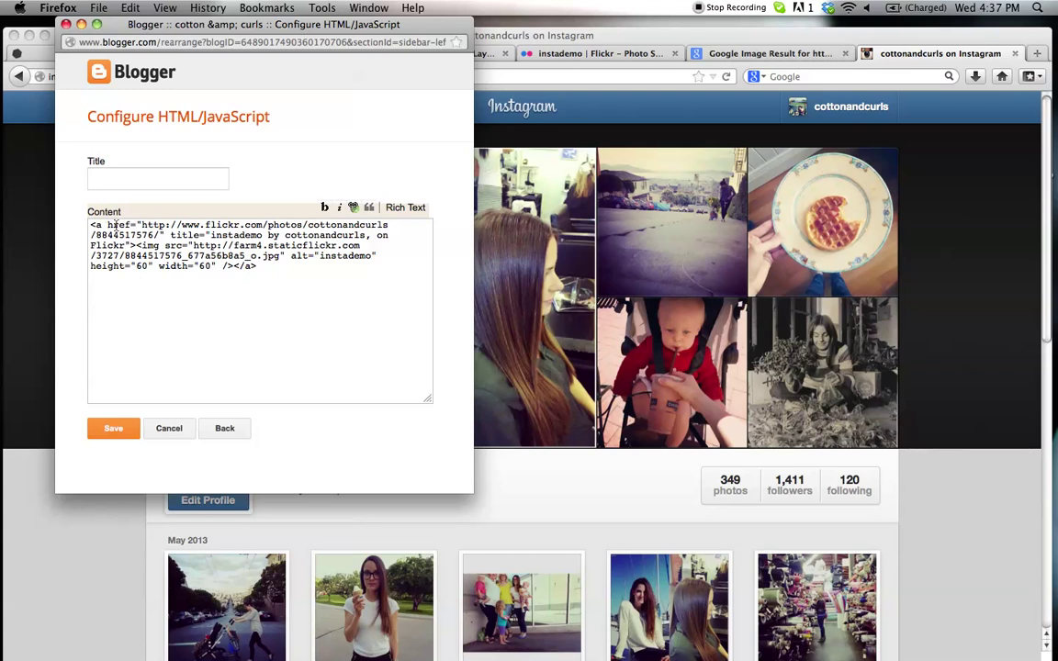
{"action": "mouse_move", "coordinate": [142, 225]}
{"action": "left_mouse_down"}
{"action": "mouse_move", "coordinate": [161, 226]}
{"action": "mouse_move", "coordinate": [159, 236]}
{"action": "left_mouse_up"}
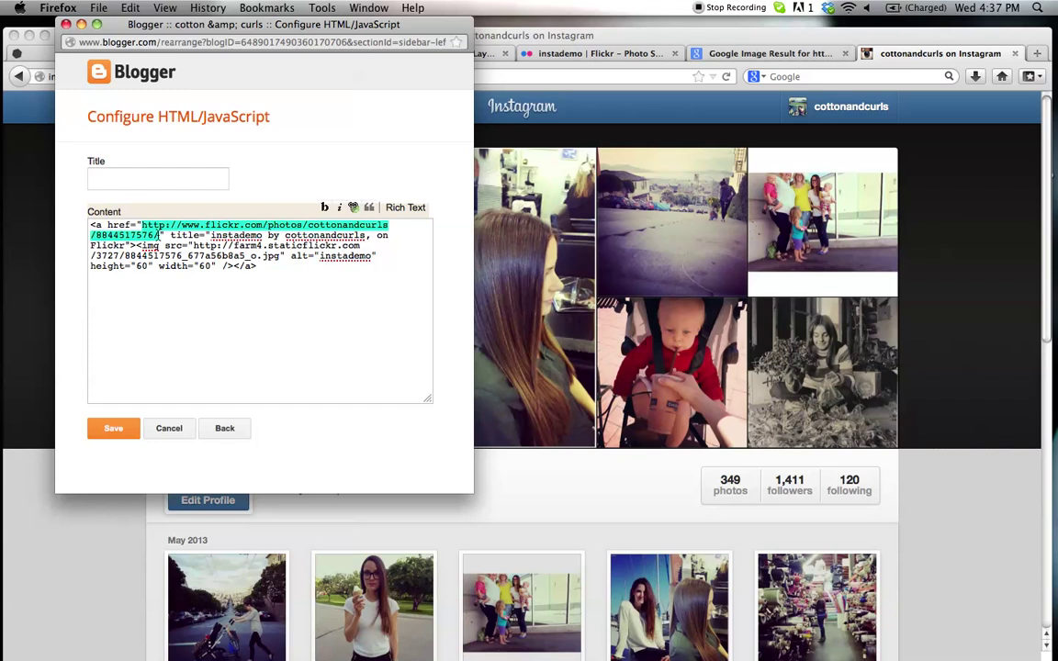
{"action": "type", "text": "http://instagram.com/cottonandcurls#"}
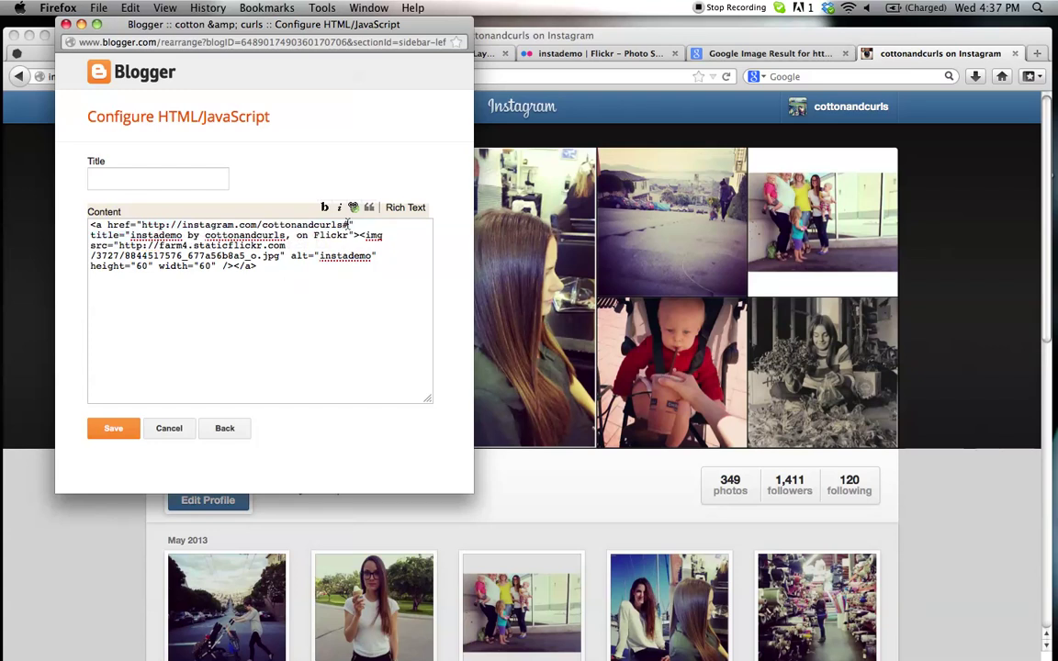
{"action": "left_click_drag", "start_coordinate": [345, 225], "coordinate": [142, 223]}
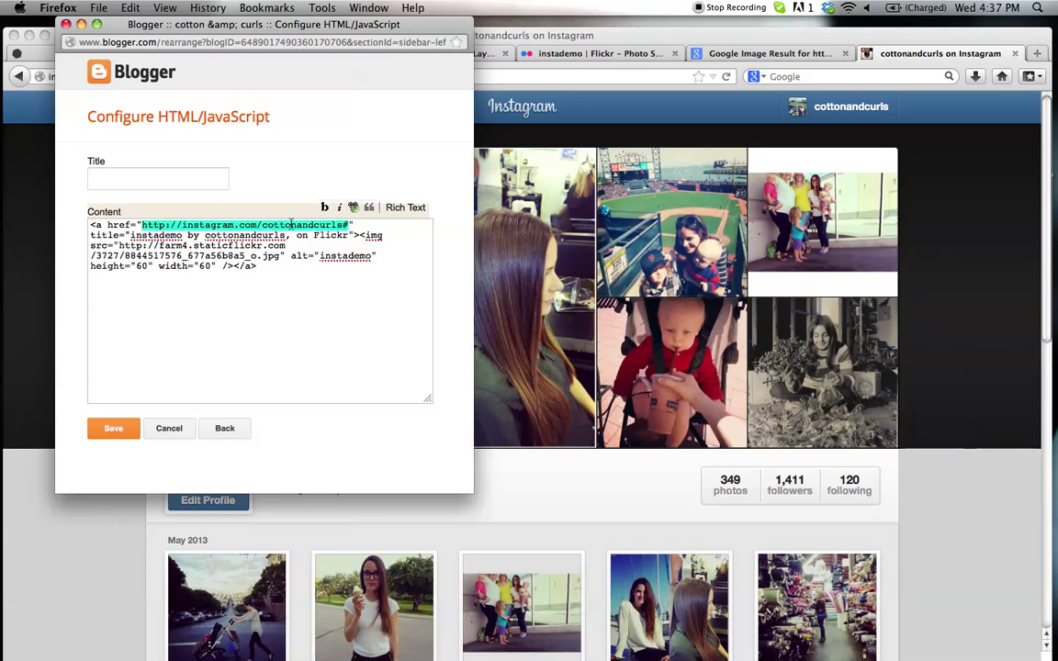
{"action": "left_click", "coordinate": [260, 332]}
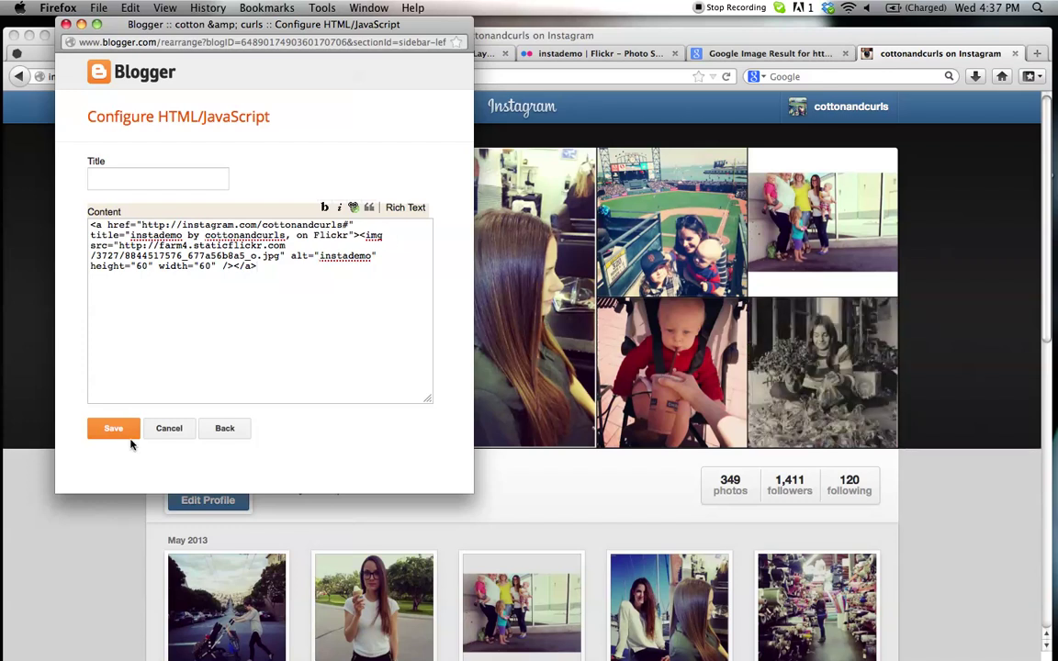
{"action": "left_click", "coordinate": [420, 209]}
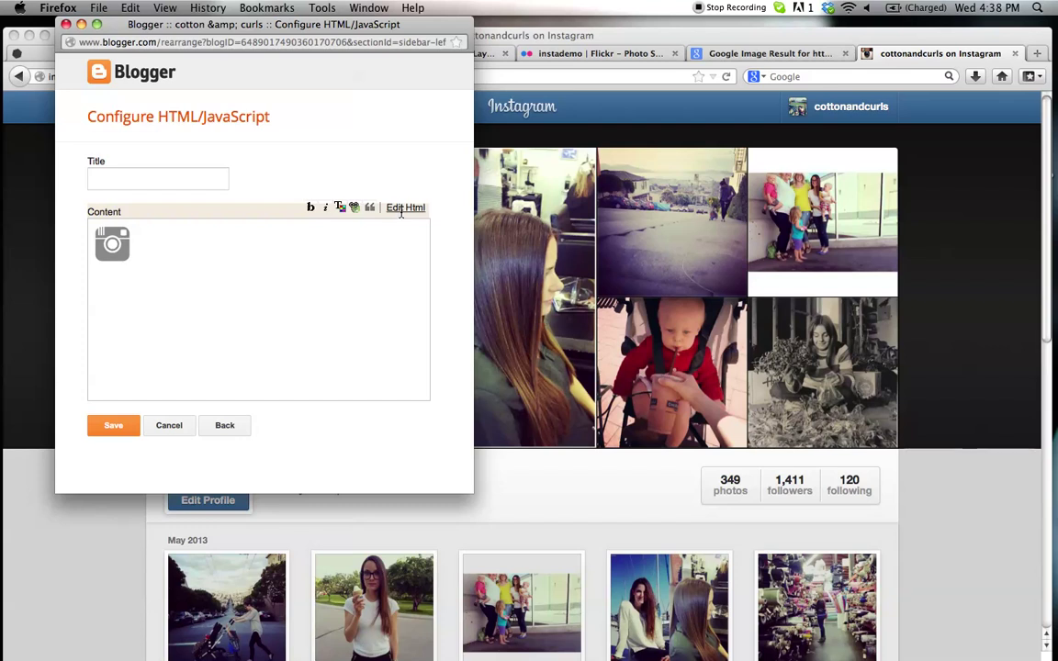
{"action": "left_click", "coordinate": [404, 208]}
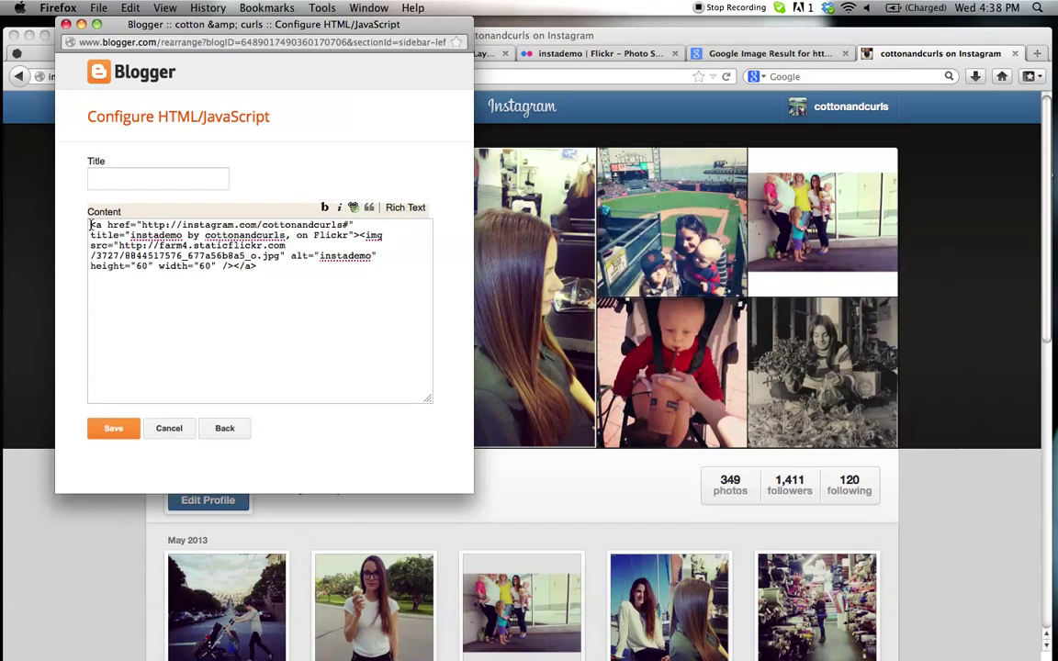
- Insert a <center> tag before the instademo link code and preview the gadget content as rich text
{"action": "type", "text": "<center"}
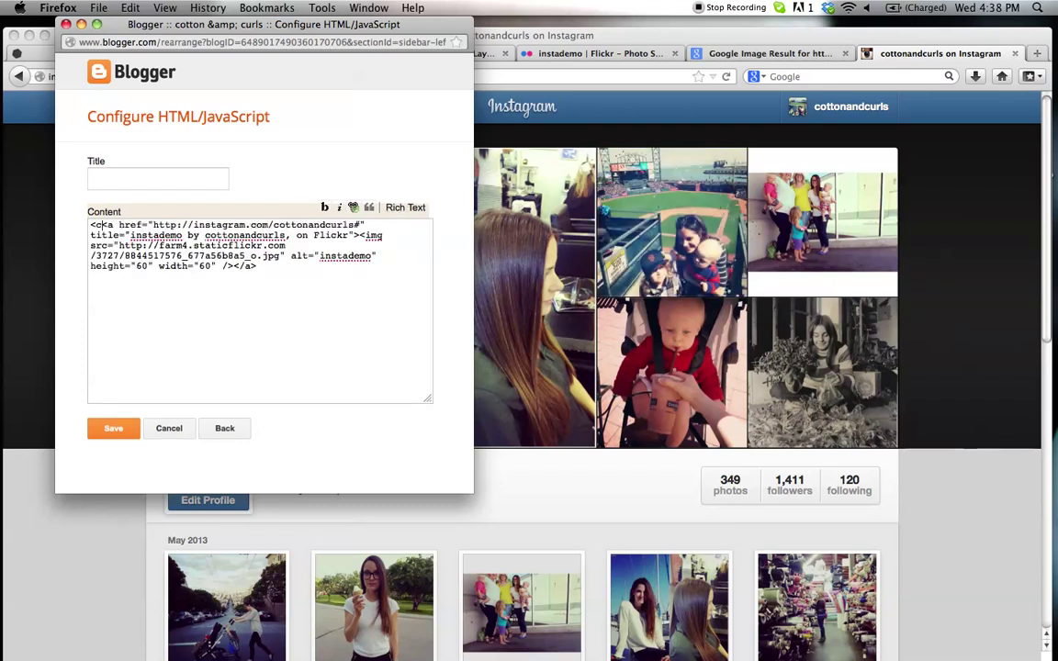
{"action": "type", "text": ">"}
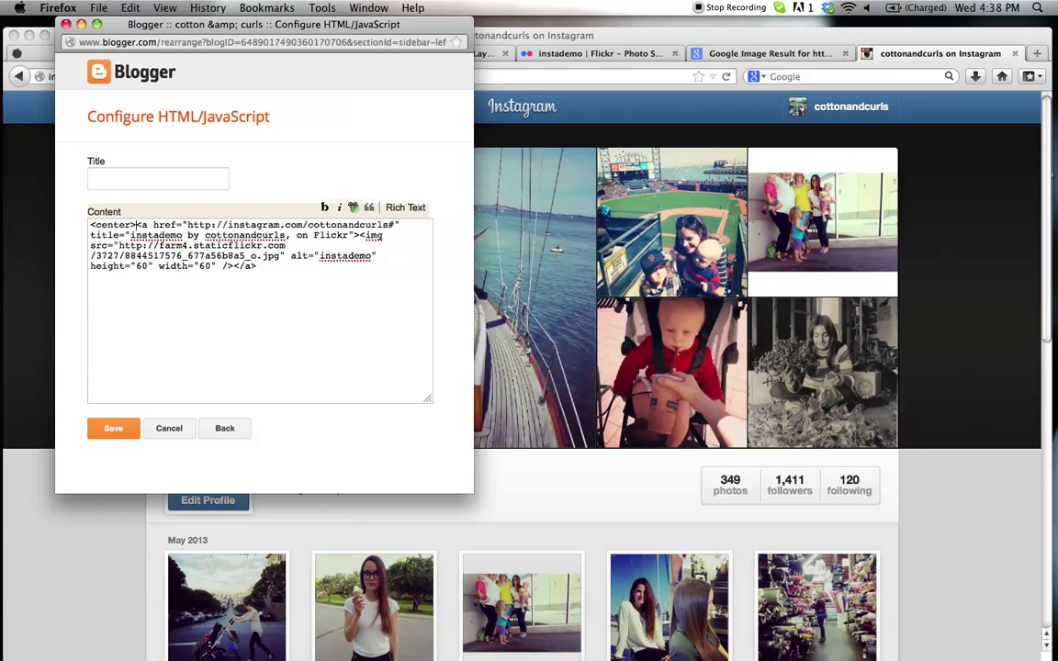
{"action": "left_click_drag", "start_coordinate": [134, 225], "coordinate": [89, 225]}
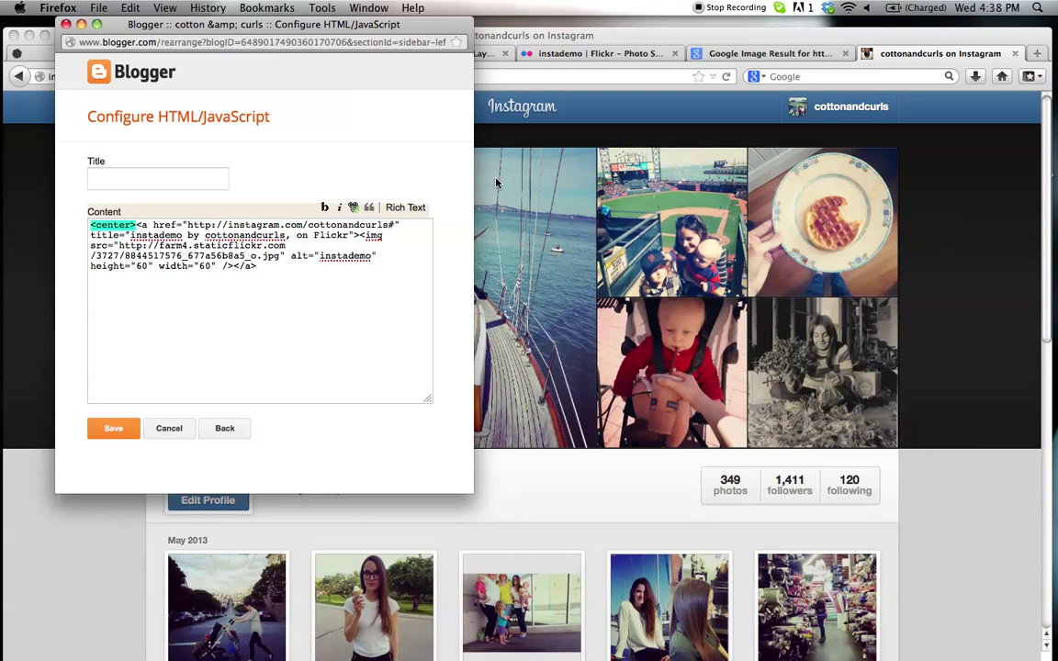
{"action": "left_click", "coordinate": [406, 208]}
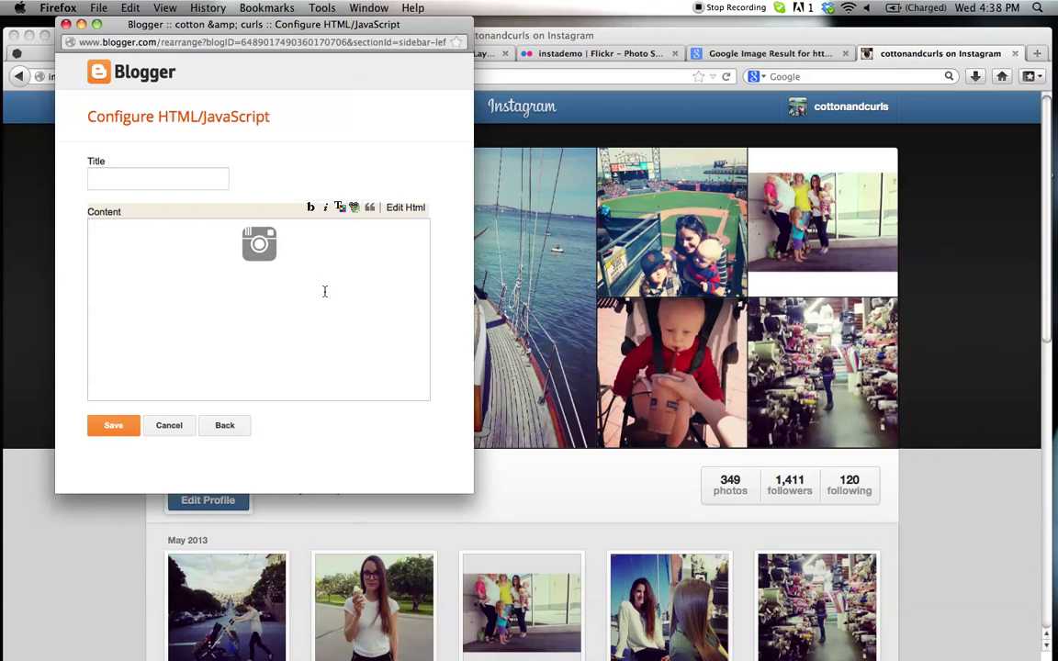
- Browse the Flickr photostream forward to the diydemo image and copy its HTML share code at the original 250 x 250 size
{"action": "left_click", "coordinate": [812, 40]}
{"action": "left_click", "coordinate": [601, 53]}
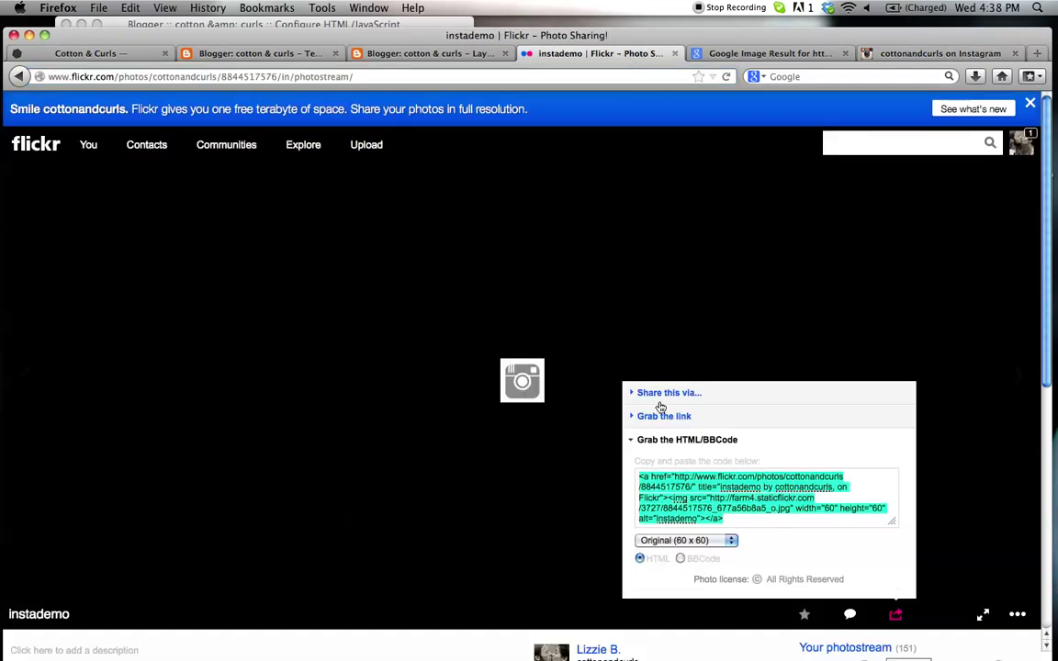
{"action": "left_click", "coordinate": [1017, 375]}
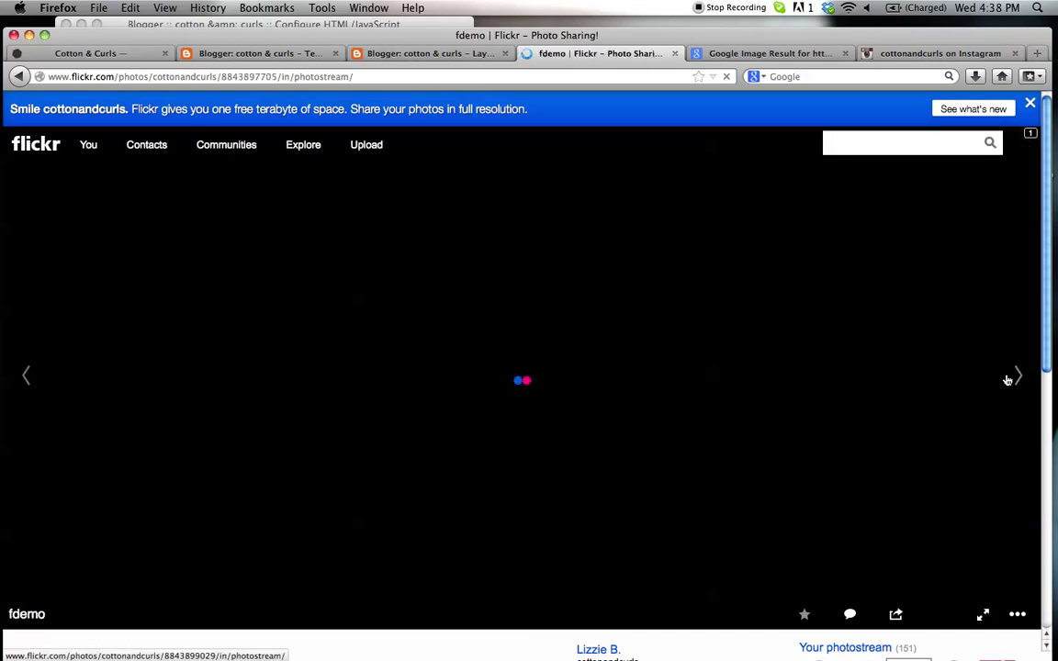
{"action": "left_click", "coordinate": [1008, 379]}
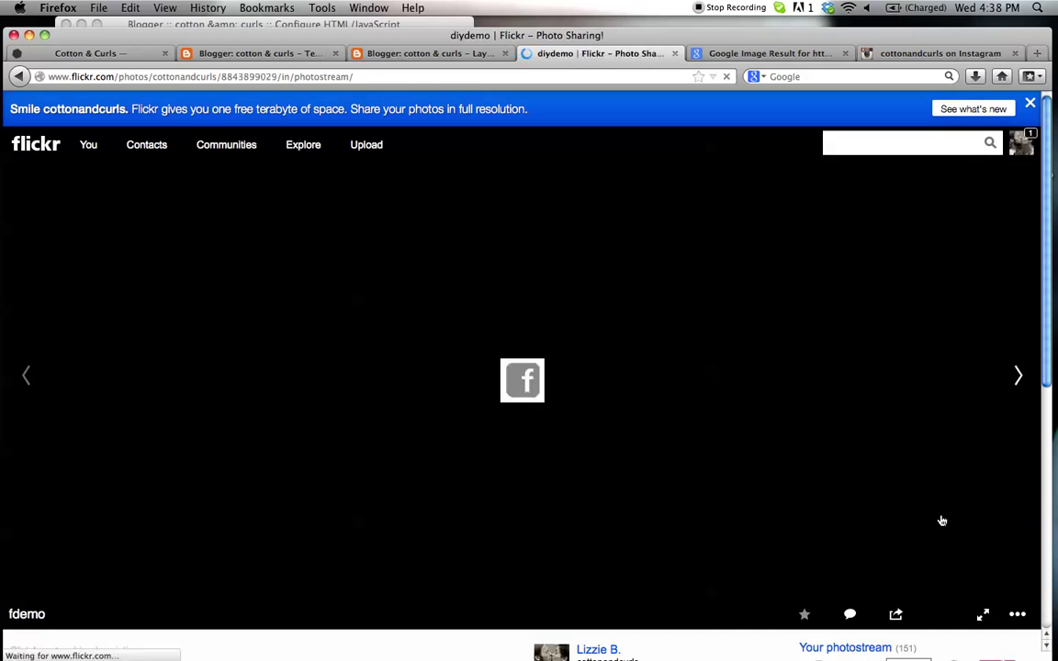
{"action": "left_click", "coordinate": [895, 613]}
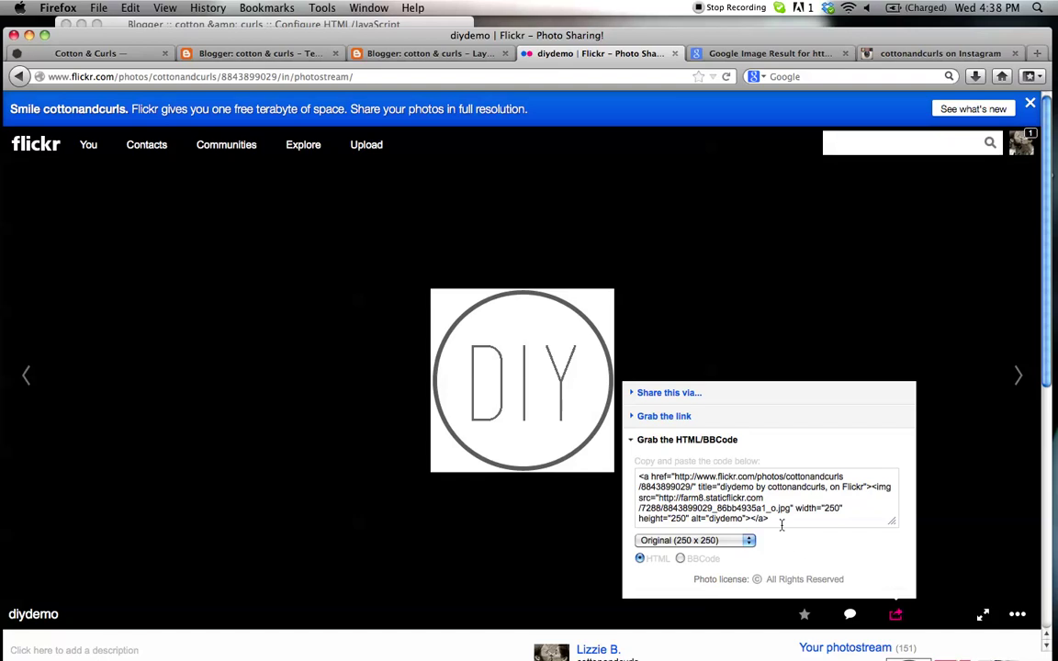
{"action": "left_click", "coordinate": [774, 499]}
{"action": "key", "text": "super+c"}
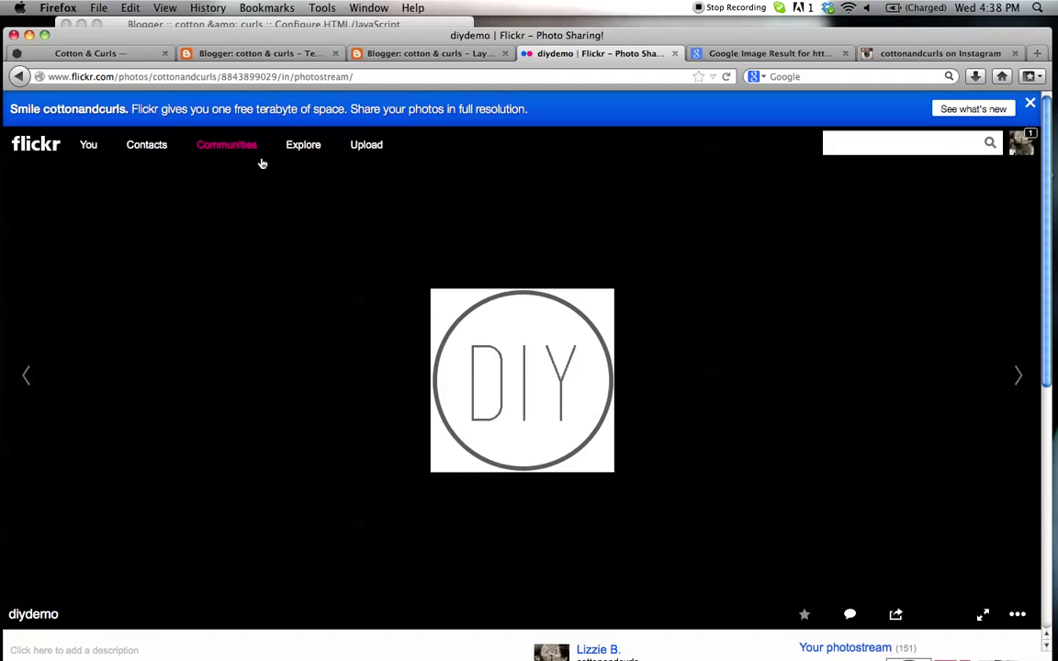
- Paste the diydemo code on a new line below the instademo code in the gadget's HTML content
{"action": "key", "text": "super+grave"}
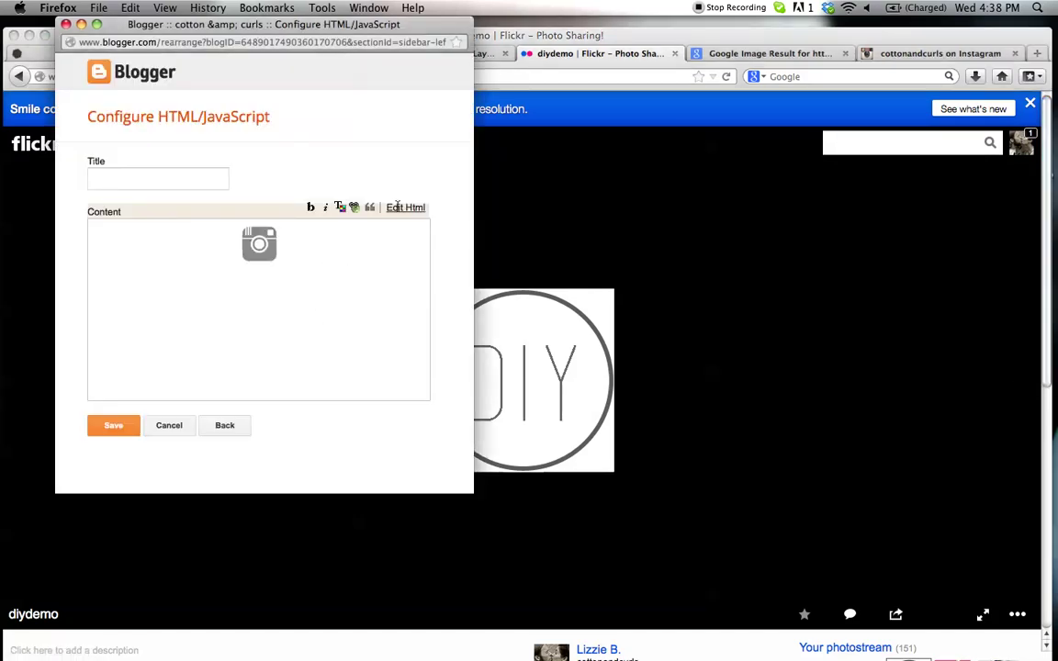
{"action": "left_click", "coordinate": [405, 206]}
{"action": "left_click", "coordinate": [364, 273]}
{"action": "key", "text": "Return"}
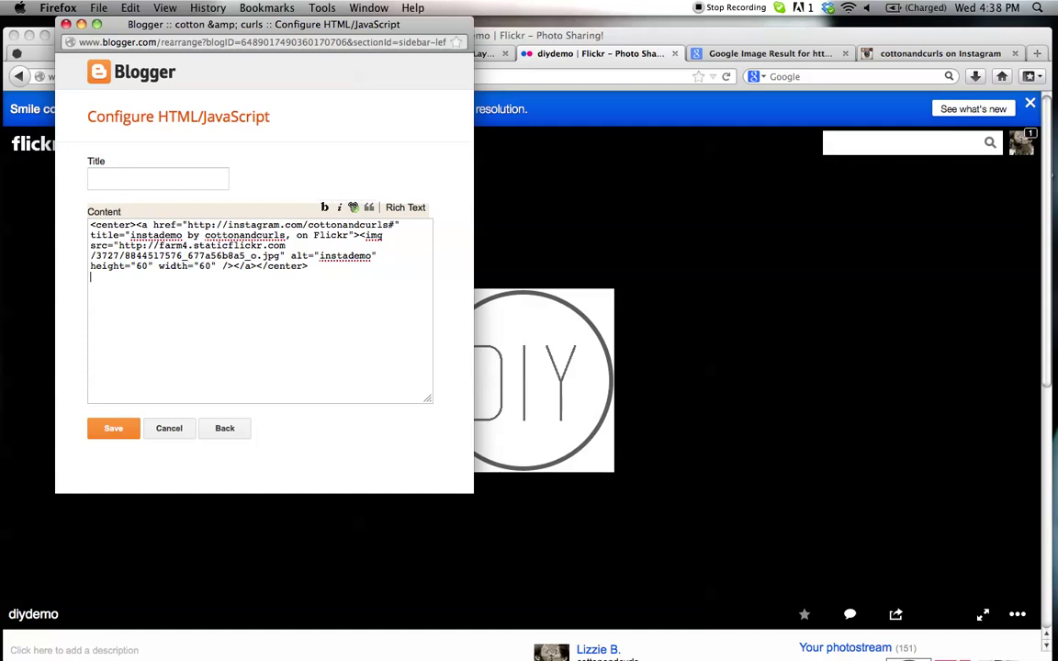
{"action": "key", "text": "super+v"}
- Browse the Flickr photostream back to the medemo image and copy its HTML share code at the original 250 x 250 size
{"action": "left_click", "coordinate": [734, 35]}
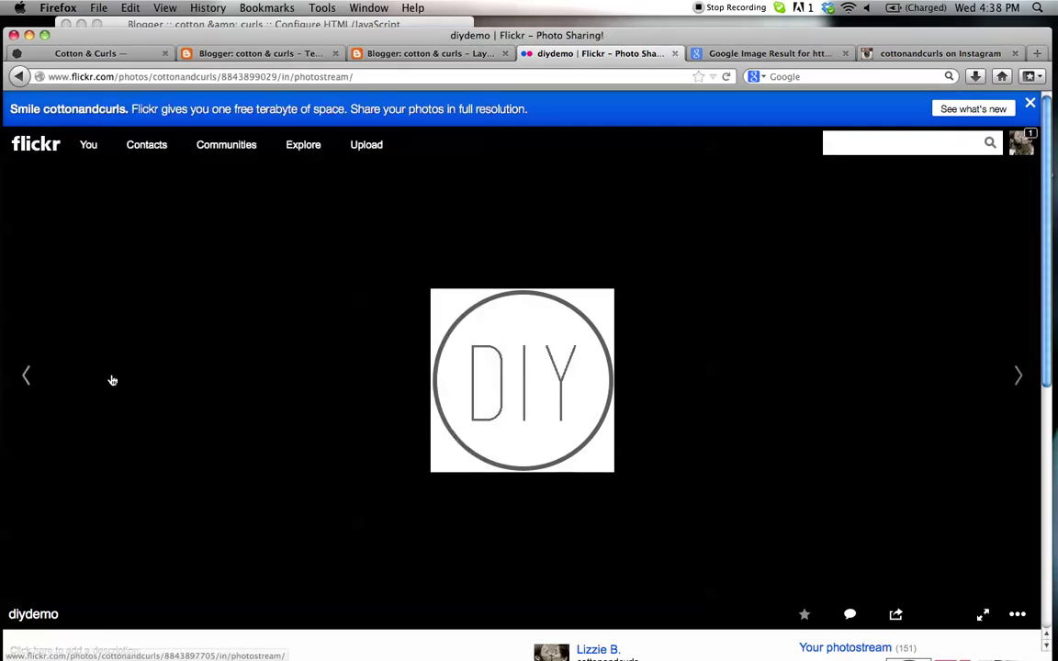
{"action": "left_click", "coordinate": [41, 369]}
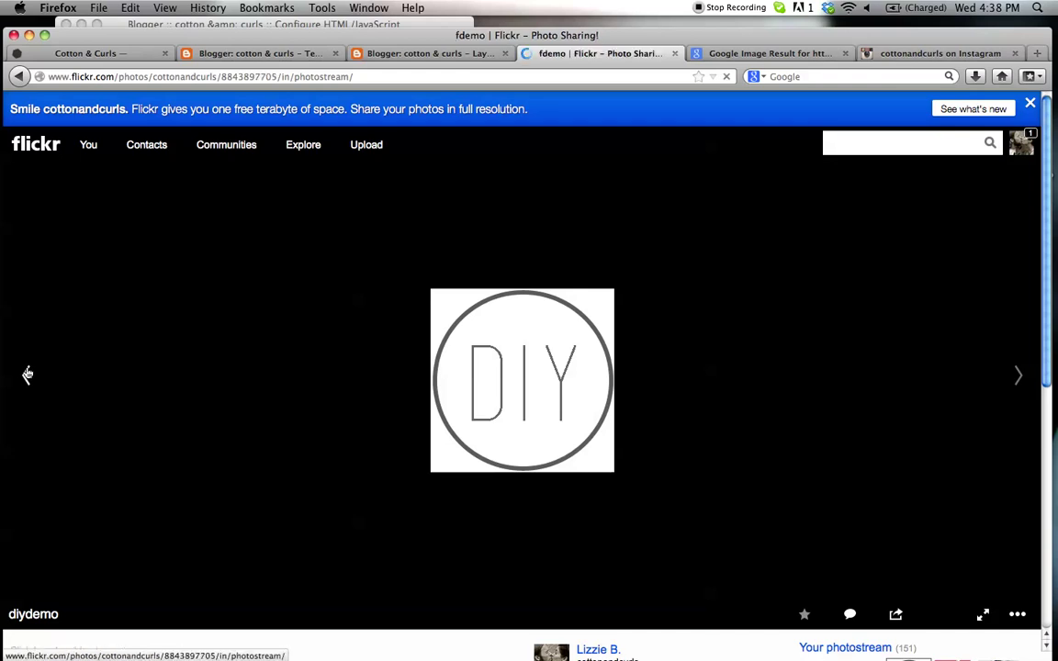
{"action": "left_click", "coordinate": [28, 374]}
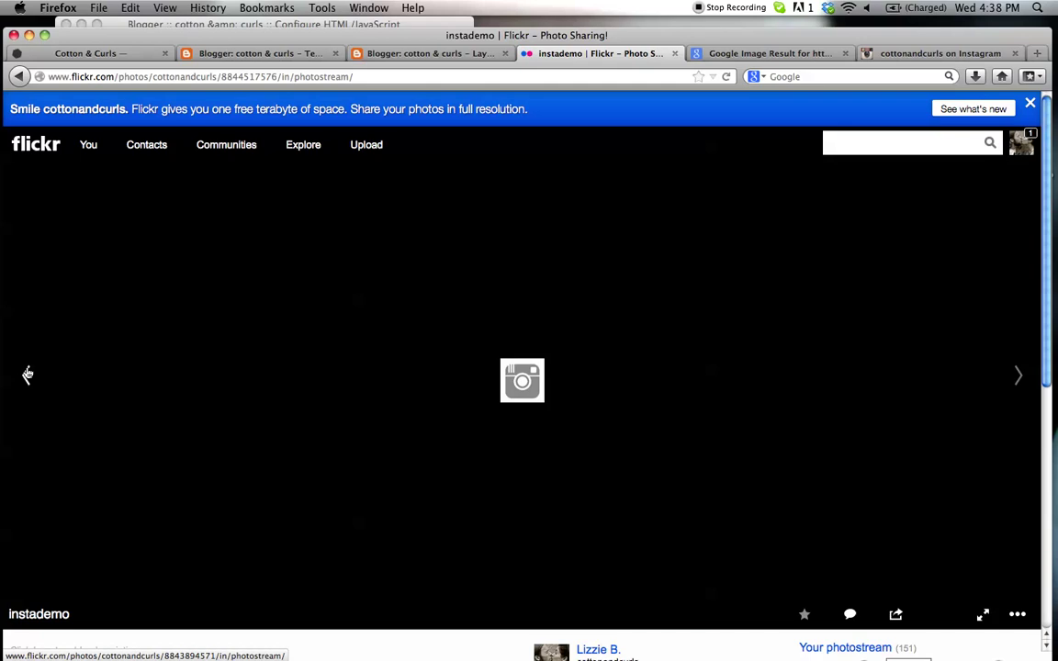
{"action": "left_click", "coordinate": [27, 374]}
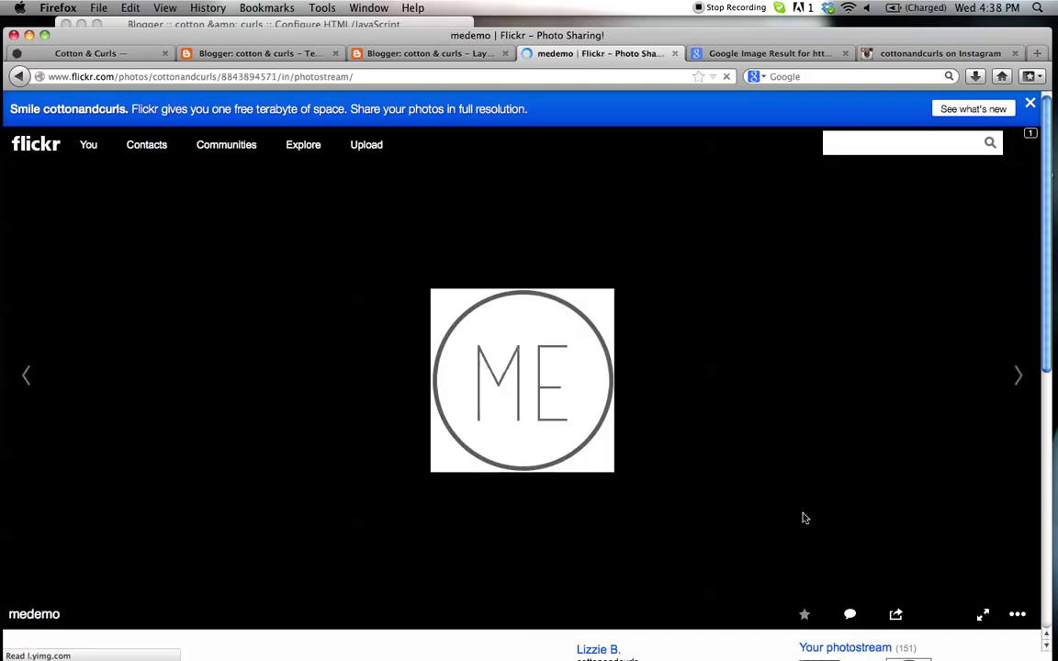
{"action": "left_click", "coordinate": [898, 615]}
{"action": "left_click", "coordinate": [776, 503]}
{"action": "key", "text": "super+c"}
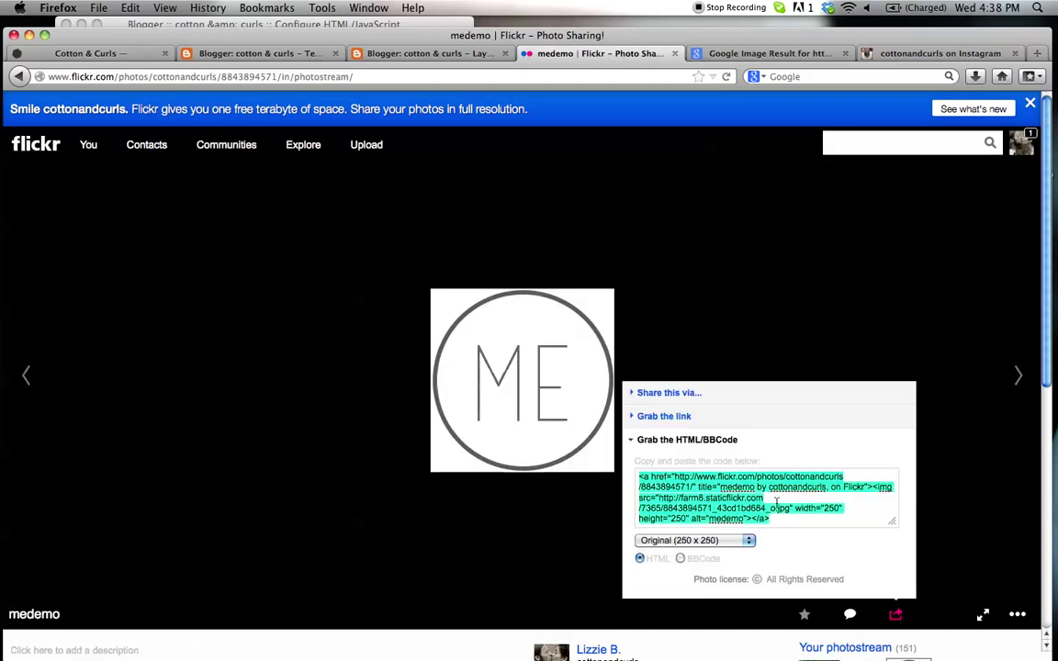
- Paste the medemo code directly after the diydemo code in the gadget, check the stacked images as rich text and return to HTML
{"action": "left_click", "coordinate": [338, 18]}
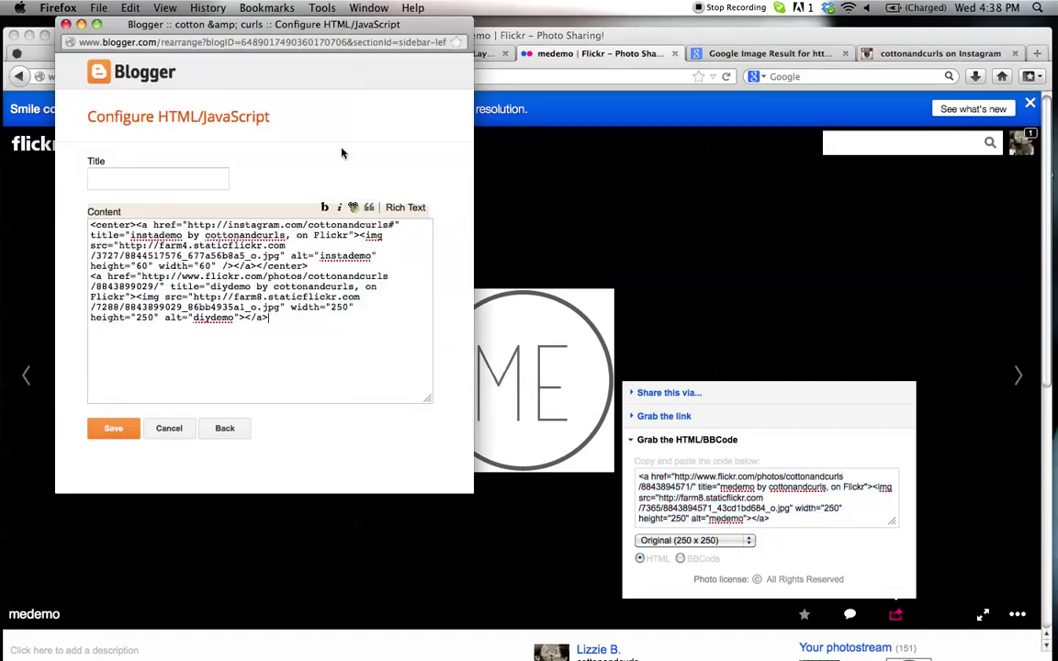
{"action": "key", "text": "super+v"}
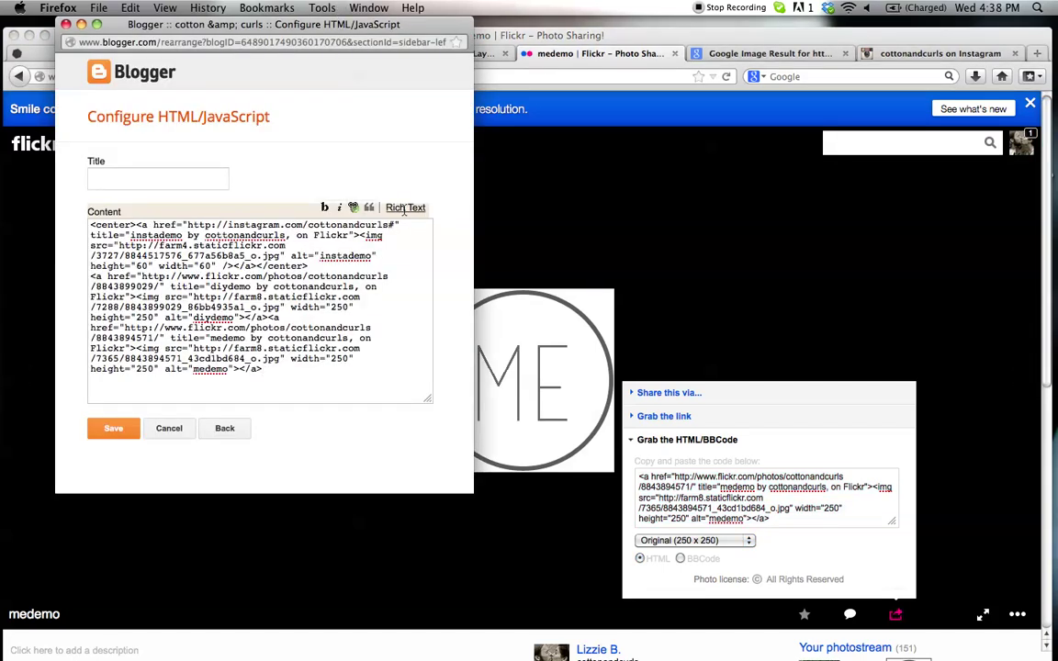
{"action": "left_click", "coordinate": [404, 209]}
{"action": "scroll", "coordinate": [344, 323], "scroll_direction": "down", "scroll_amount": 5}
{"action": "scroll", "coordinate": [344, 323], "scroll_direction": "up", "scroll_amount": 3}
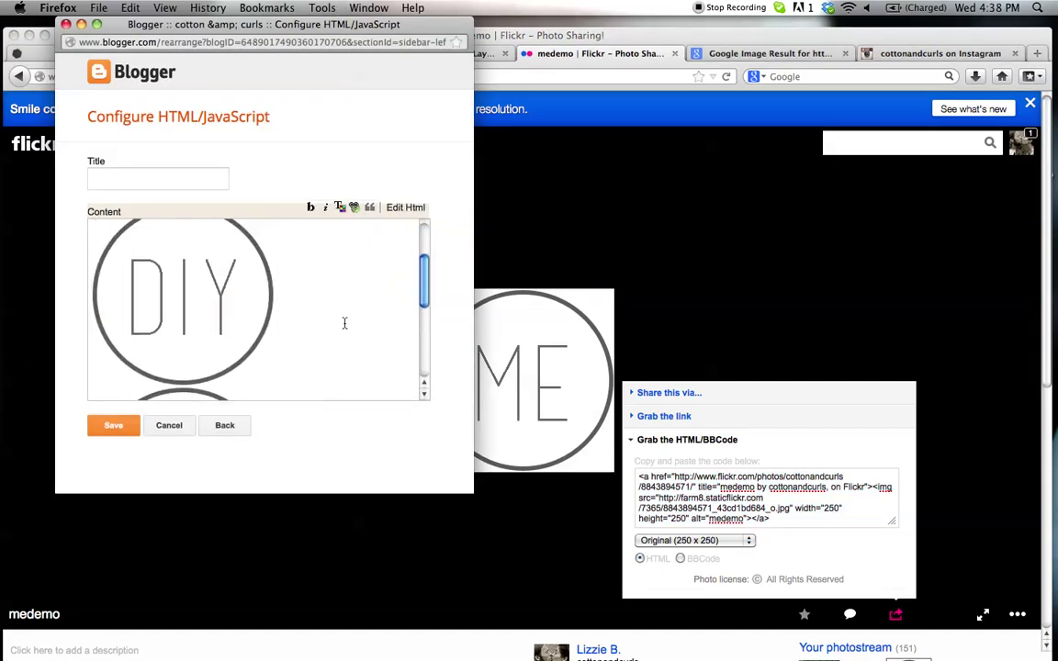
{"action": "scroll", "coordinate": [344, 324], "scroll_direction": "up", "scroll_amount": 2}
{"action": "left_click", "coordinate": [407, 207]}
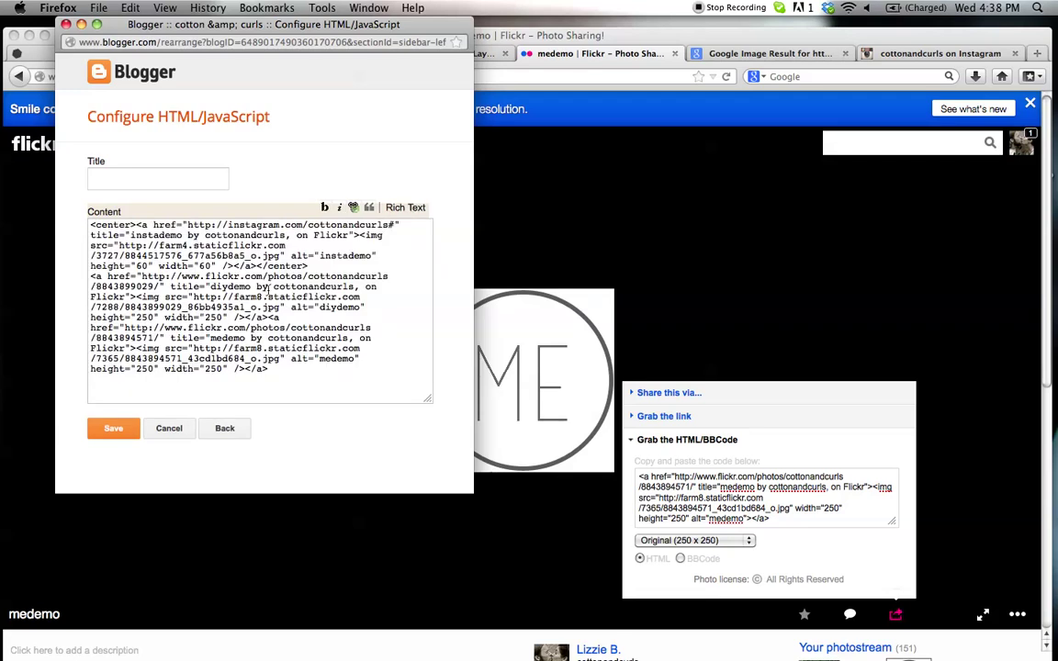
- Insert a <center> tag before the diydemo link code and preview the DIY and ME buttons as rich text
{"action": "left_click", "coordinate": [93, 276]}
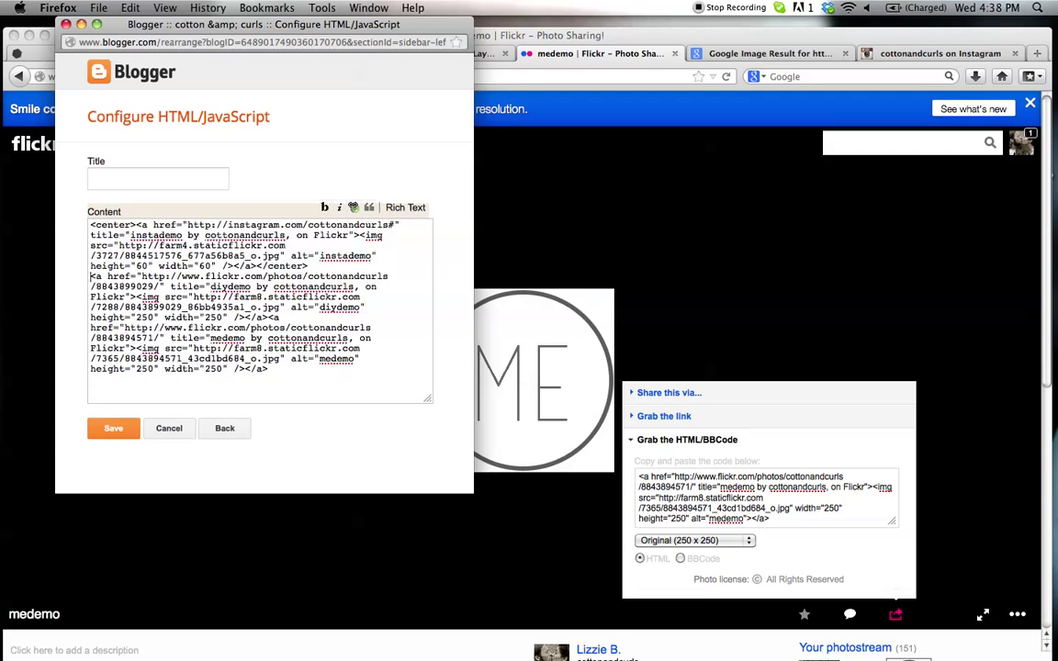
{"action": "type", "text": "<center>"}
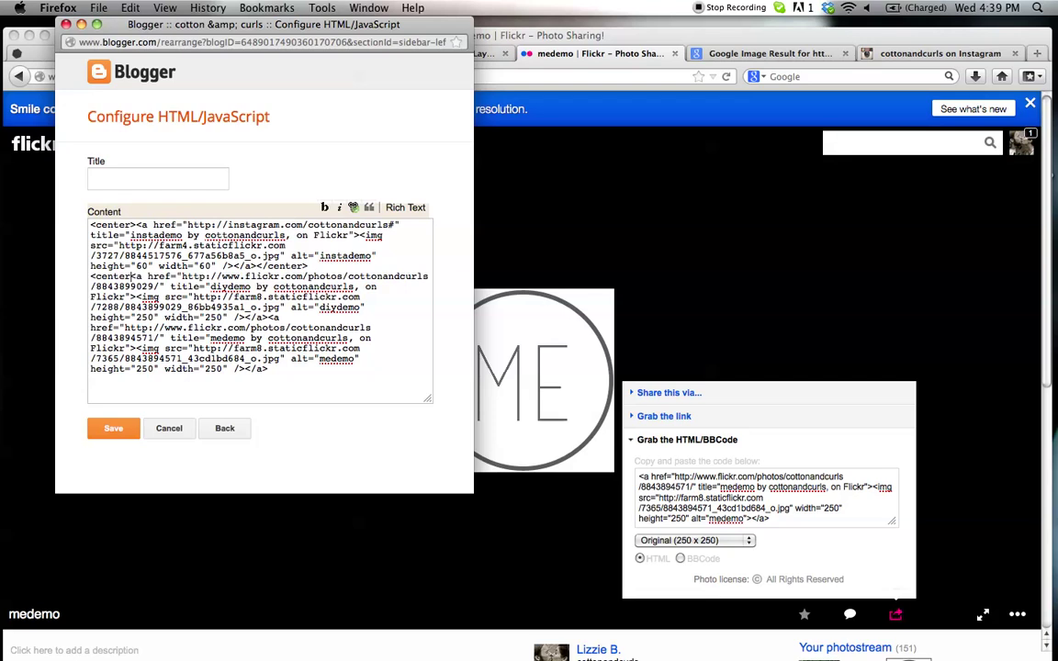
{"action": "left_click", "coordinate": [405, 207]}
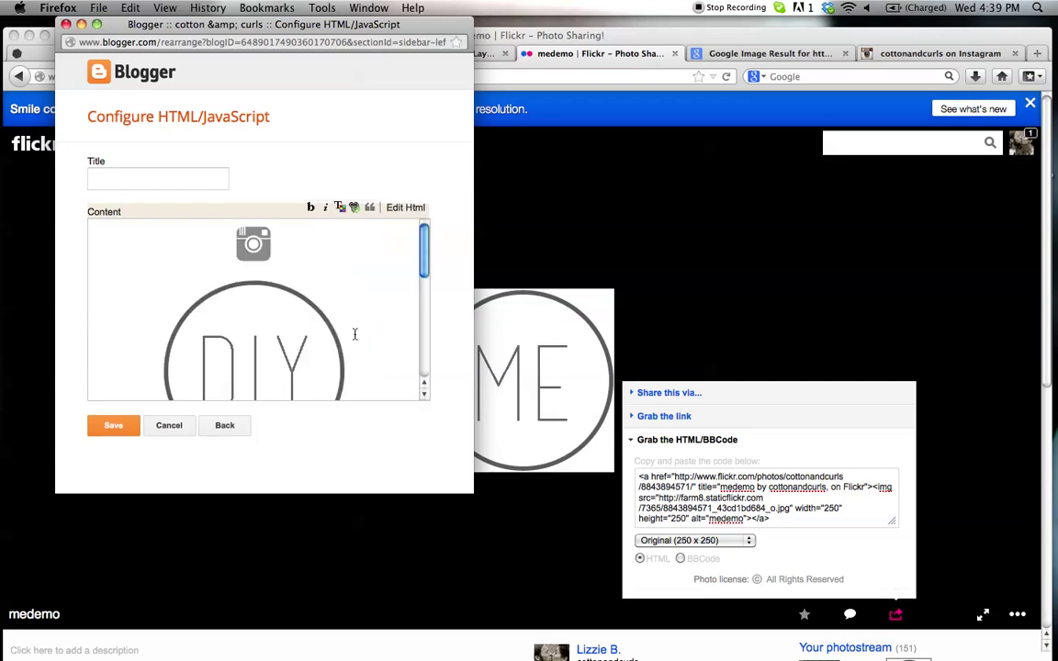
{"action": "scroll", "coordinate": [355, 334], "scroll_direction": "down", "scroll_amount": 5}
{"action": "scroll", "coordinate": [355, 333], "scroll_direction": "up", "scroll_amount": 5}
- Remove the extra line between the Instagram icon and the DIY button in rich text, and review the tightened layout
{"action": "left_click", "coordinate": [300, 271]}
{"action": "key", "text": "BackSpace"}
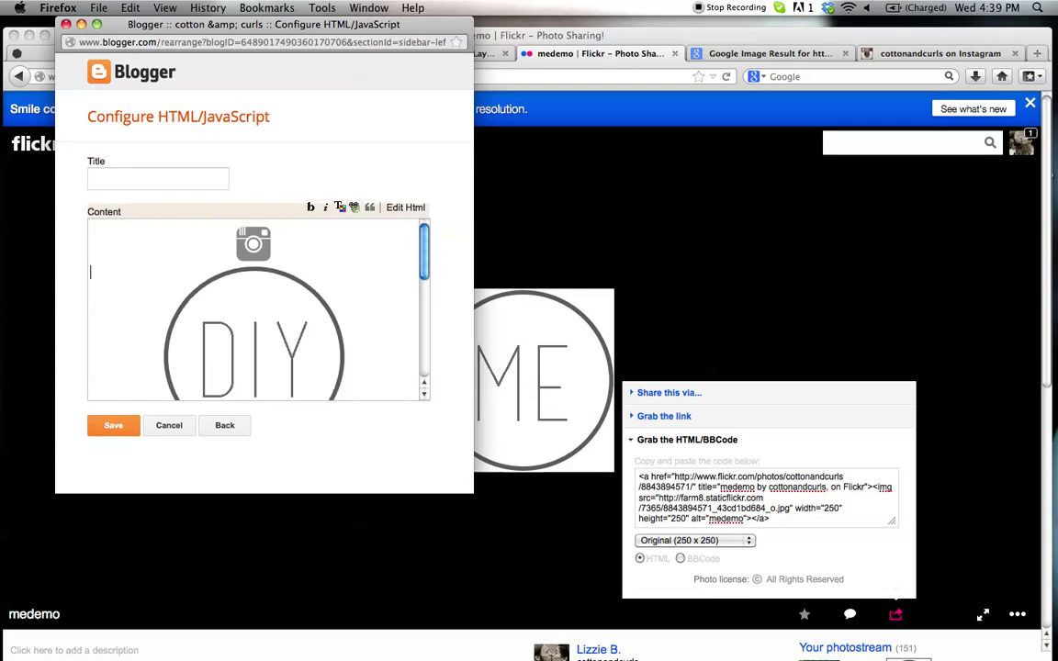
{"action": "scroll", "coordinate": [338, 300], "scroll_direction": "down", "scroll_amount": 3}
{"action": "scroll", "coordinate": [338, 300], "scroll_direction": "up", "scroll_amount": 3}
- Browse the Flickr photostream on to the fdemo image and copy its HTML share code at the original 60 x 60 size
{"action": "left_click", "coordinate": [790, 323]}
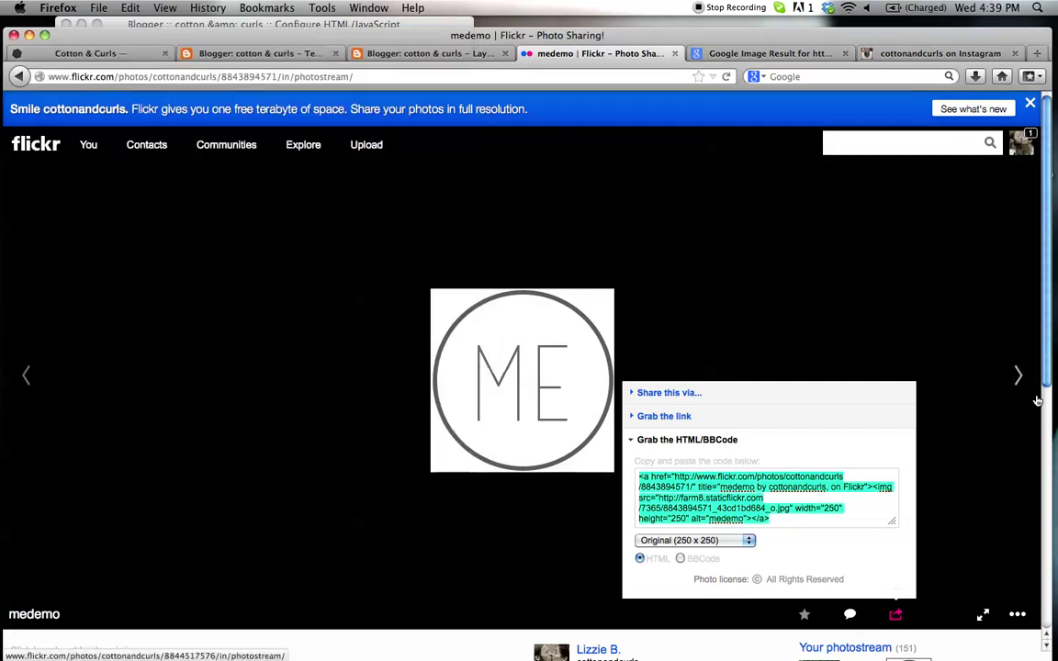
{"action": "left_click", "coordinate": [1016, 375]}
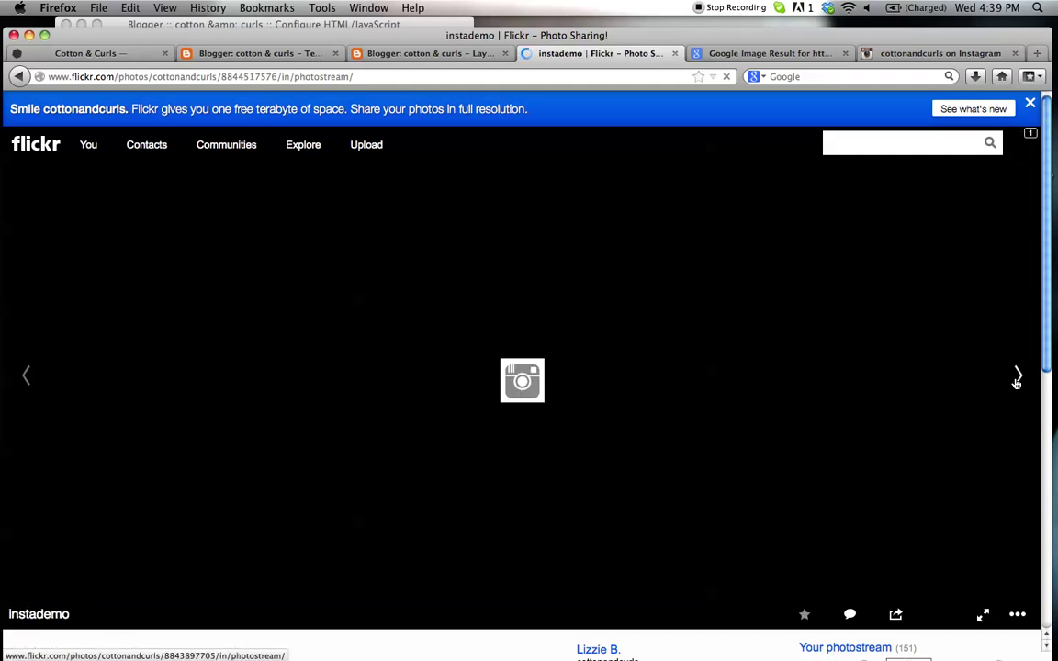
{"action": "left_click", "coordinate": [1015, 377]}
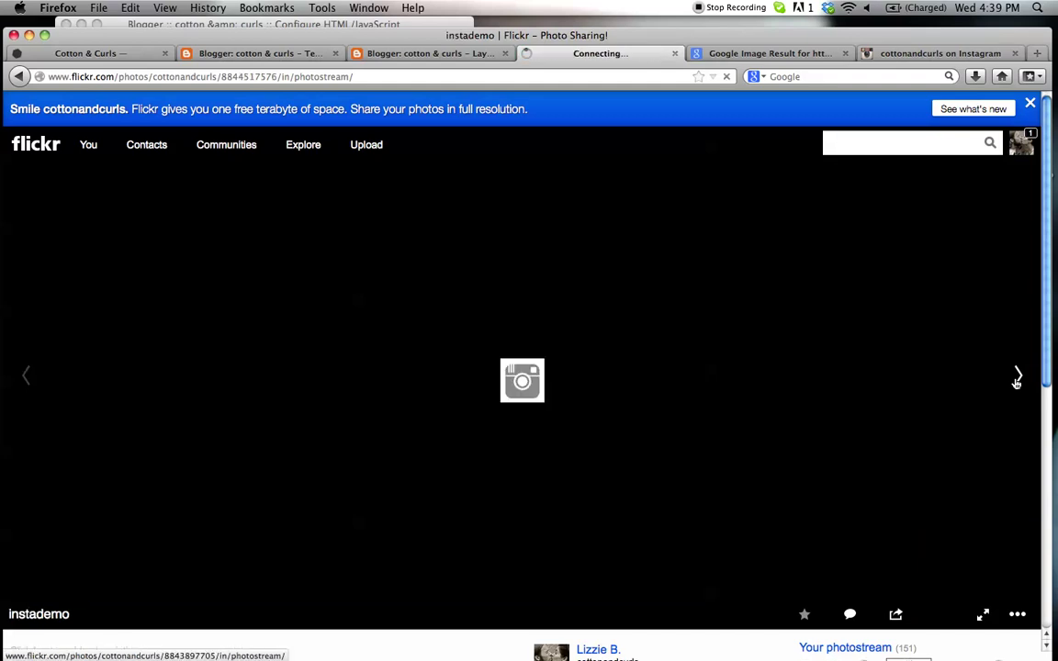
{"action": "left_click", "coordinate": [895, 613]}
{"action": "left_click", "coordinate": [833, 498]}
{"action": "key", "text": "super+c"}
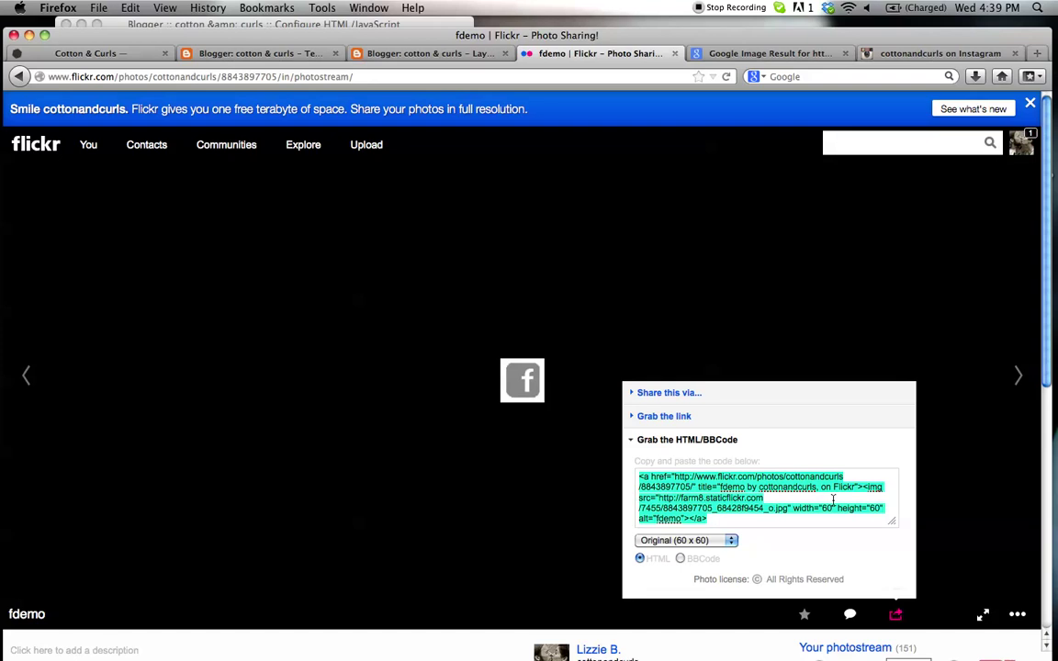
- Paste the fdemo code between the opening <center> tag and the Instagram link code, preview the gadget as rich text and save it
{"action": "left_click", "coordinate": [427, 22]}
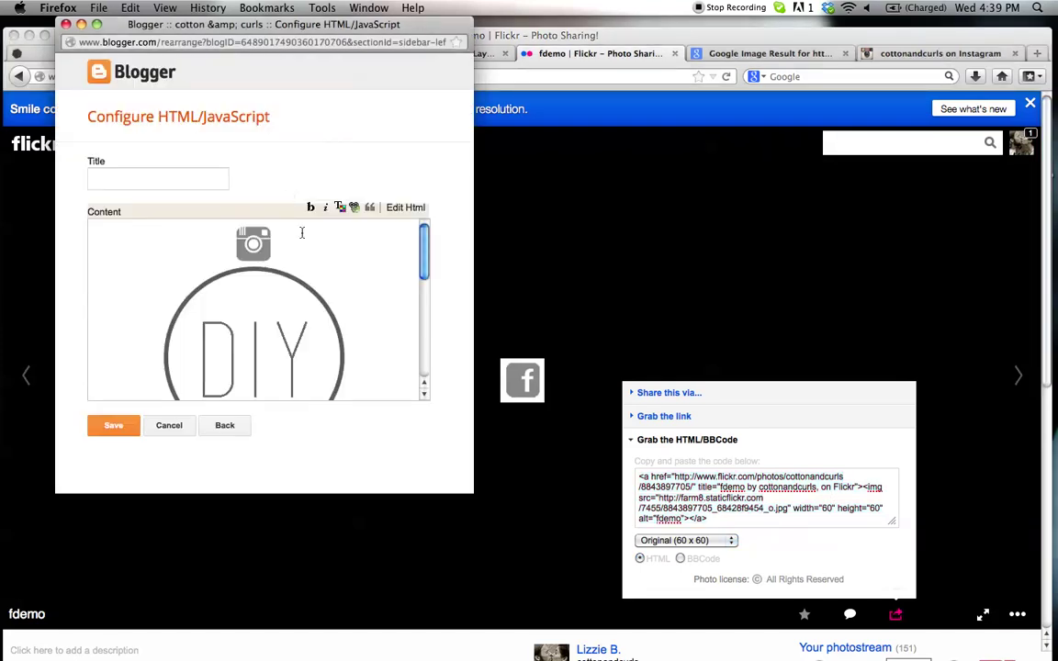
{"action": "left_click", "coordinate": [396, 206]}
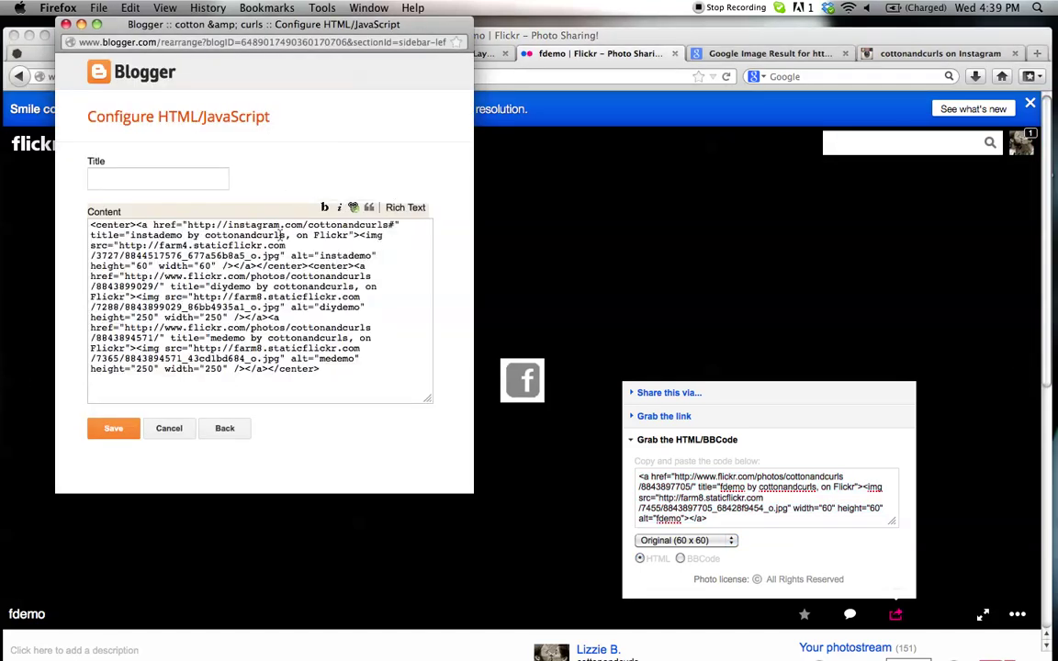
{"action": "left_click", "coordinate": [135, 225]}
{"action": "key", "text": "super+v"}
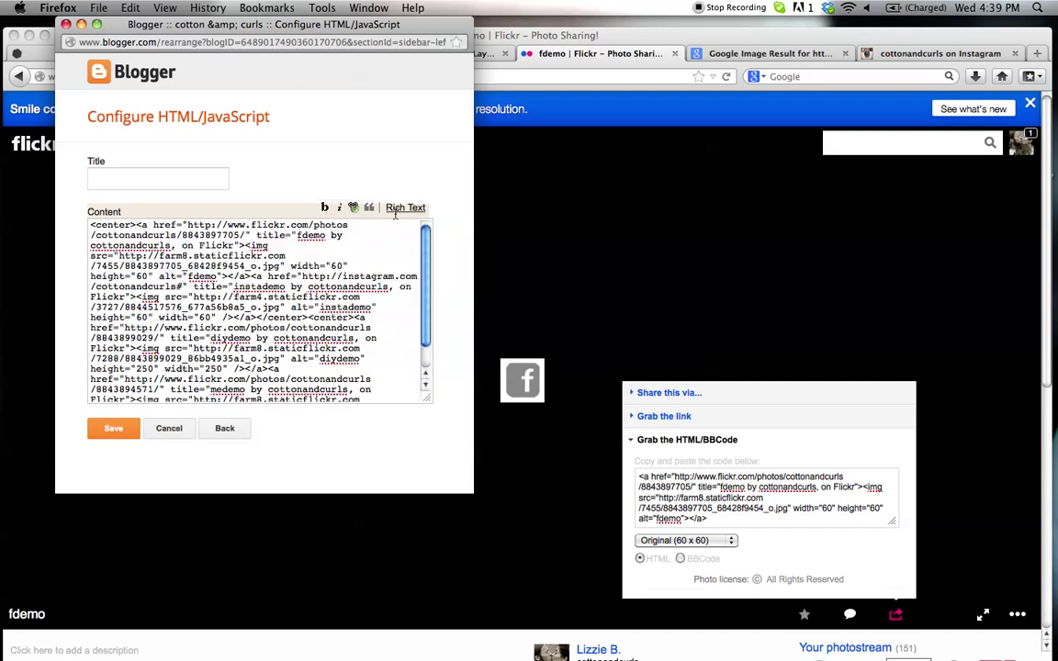
{"action": "left_click", "coordinate": [395, 211]}
{"action": "scroll", "coordinate": [367, 262], "scroll_direction": "down", "scroll_amount": 5}
{"action": "scroll", "coordinate": [366, 264], "scroll_direction": "up", "scroll_amount": 3}
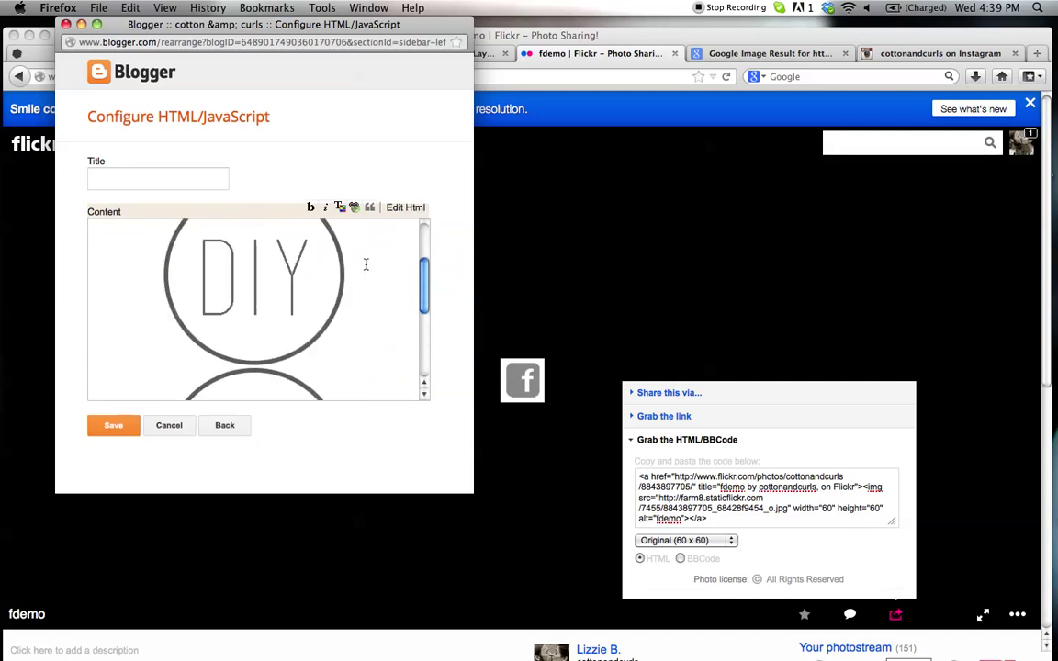
{"action": "left_click", "coordinate": [112, 427]}
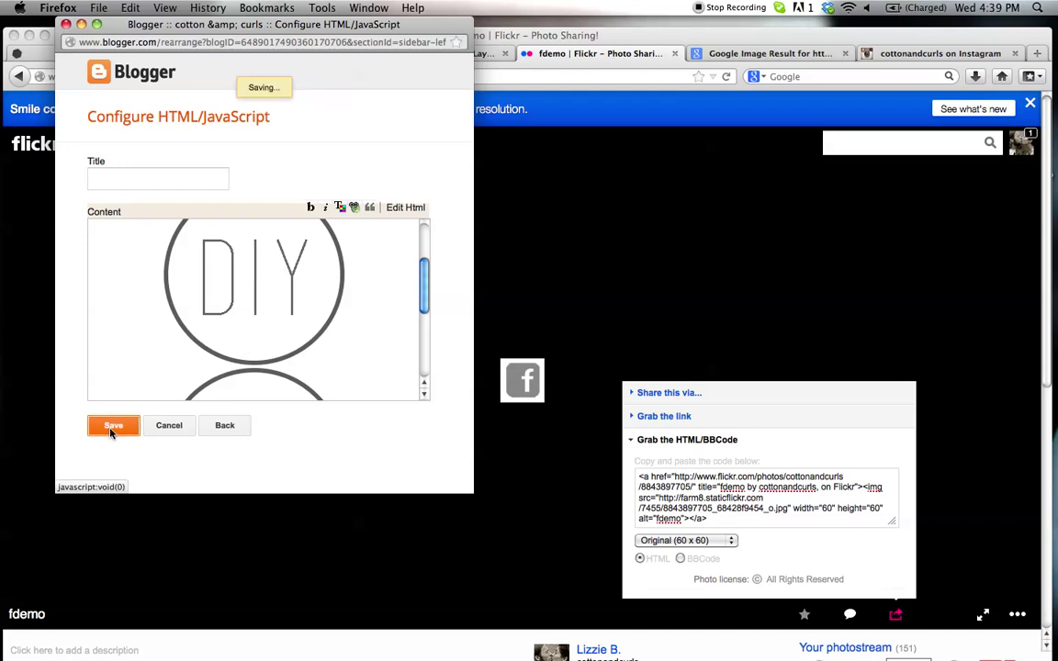
- View the live blog and examine the new icons and buttons in the sidebar against the existing group below
{"action": "left_click", "coordinate": [294, 53]}
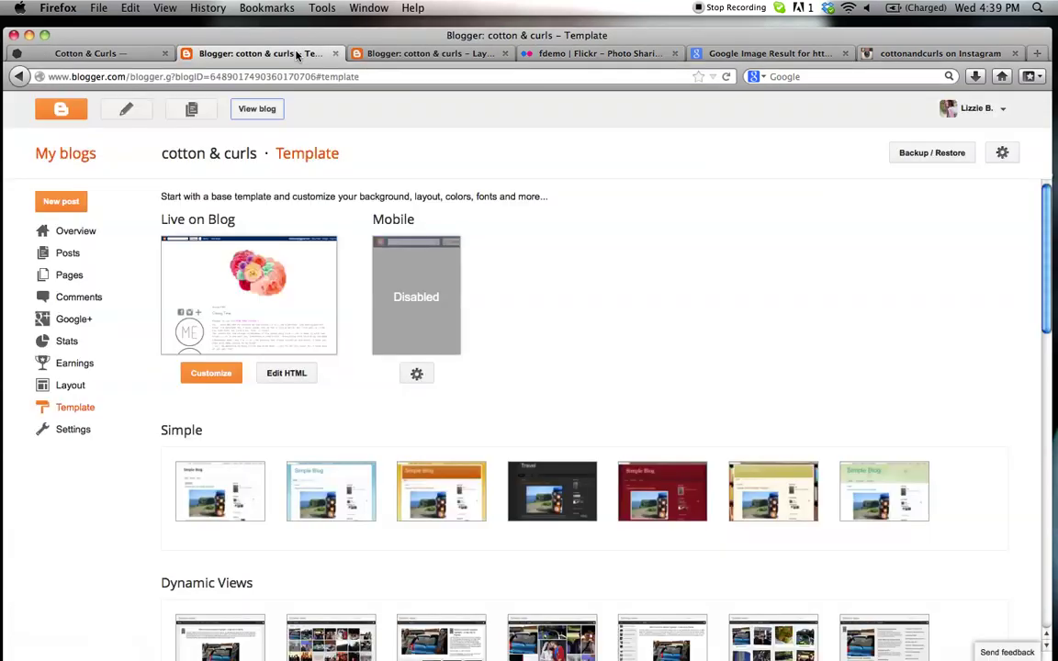
{"action": "left_click", "coordinate": [270, 109]}
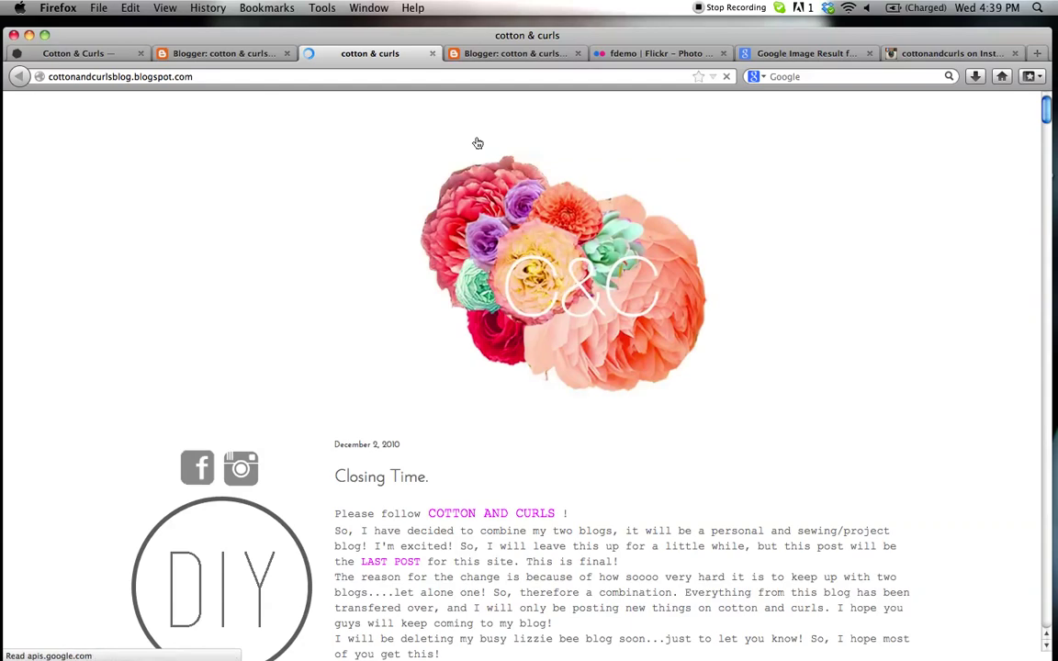
{"action": "scroll", "coordinate": [618, 188], "scroll_direction": "down", "scroll_amount": 5}
{"action": "scroll", "coordinate": [313, 368], "scroll_direction": "down", "scroll_amount": 2}
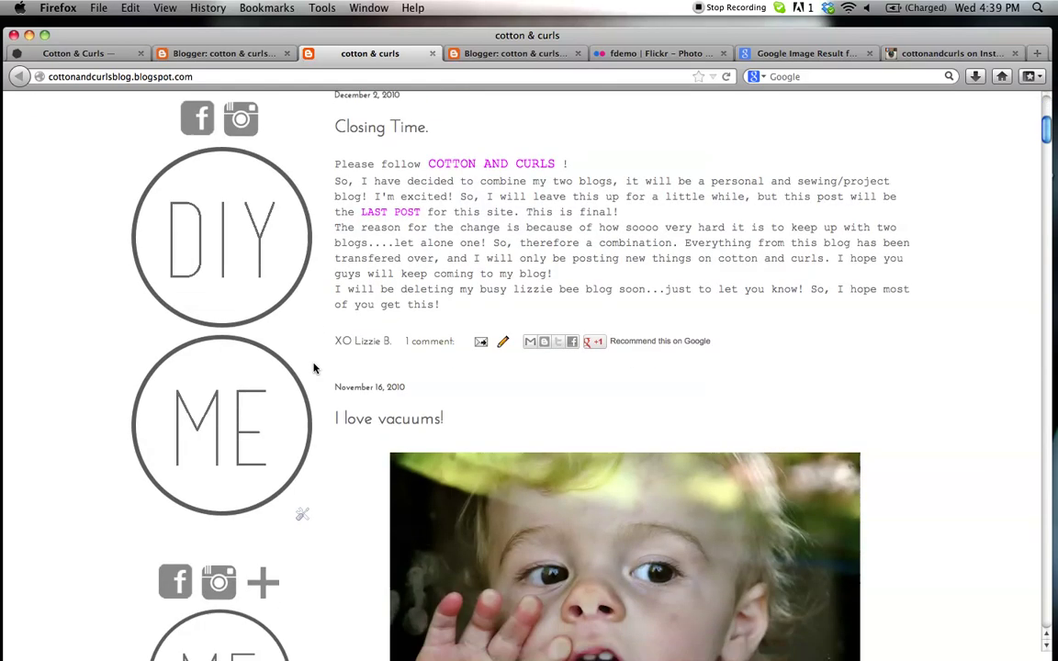
{"action": "scroll", "coordinate": [313, 368], "scroll_direction": "up", "scroll_amount": 4}
{"action": "scroll", "coordinate": [313, 368], "scroll_direction": "down", "scroll_amount": 3}
{"action": "scroll", "coordinate": [313, 368], "scroll_direction": "down", "scroll_amount": 4}
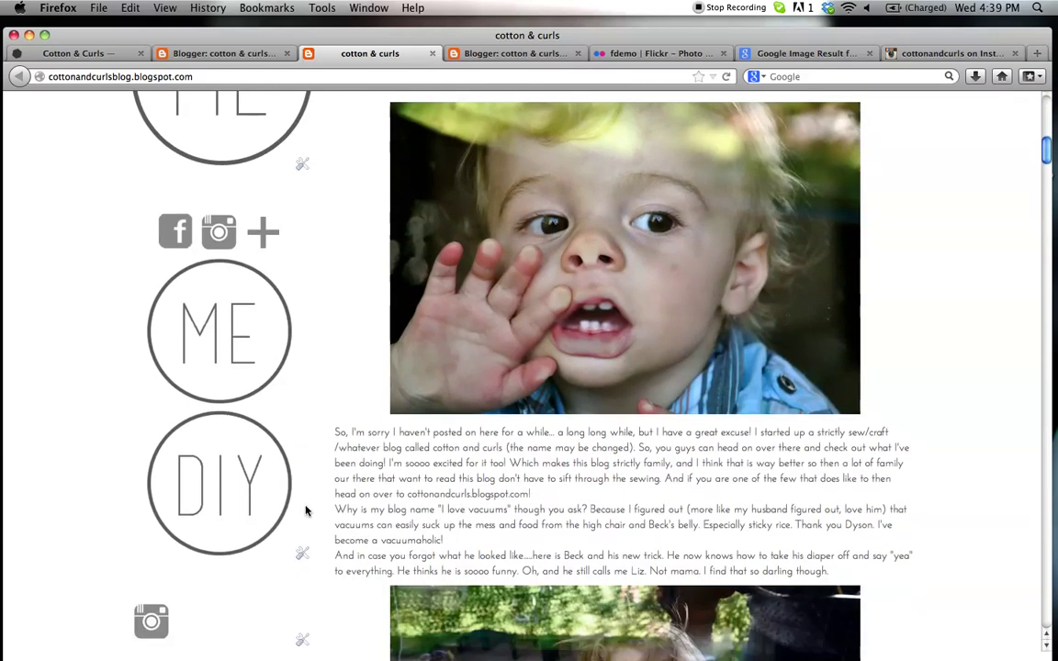
{"action": "scroll", "coordinate": [317, 480], "scroll_direction": "up", "scroll_amount": 5}
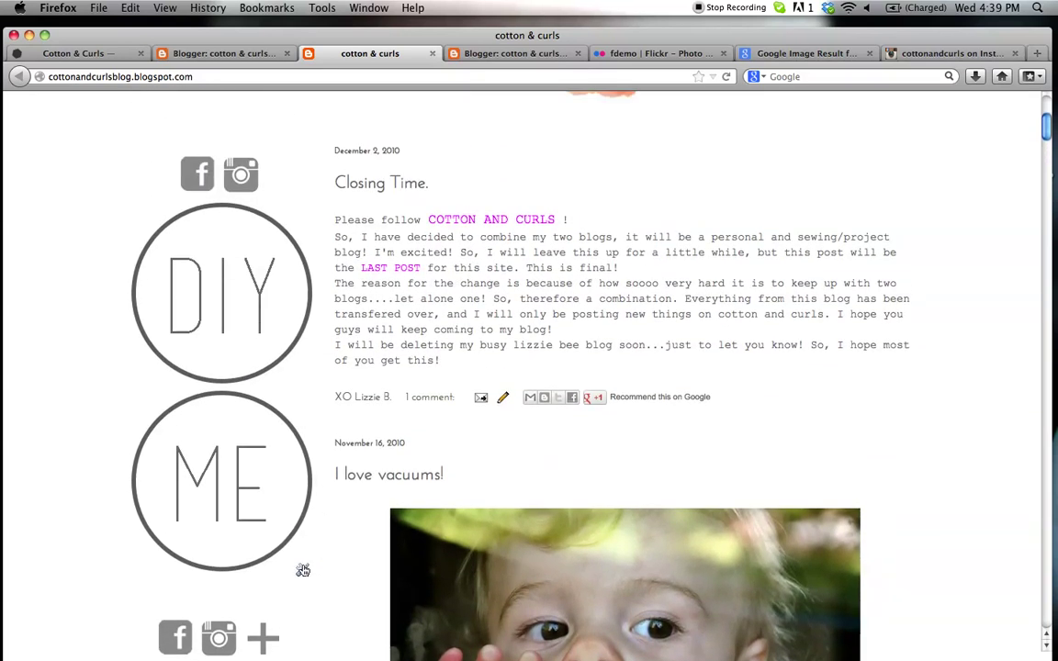
- Open the new sidebar gadget for editing from the blog and set the medemo image's height and width to 100
{"action": "left_click", "coordinate": [302, 570]}
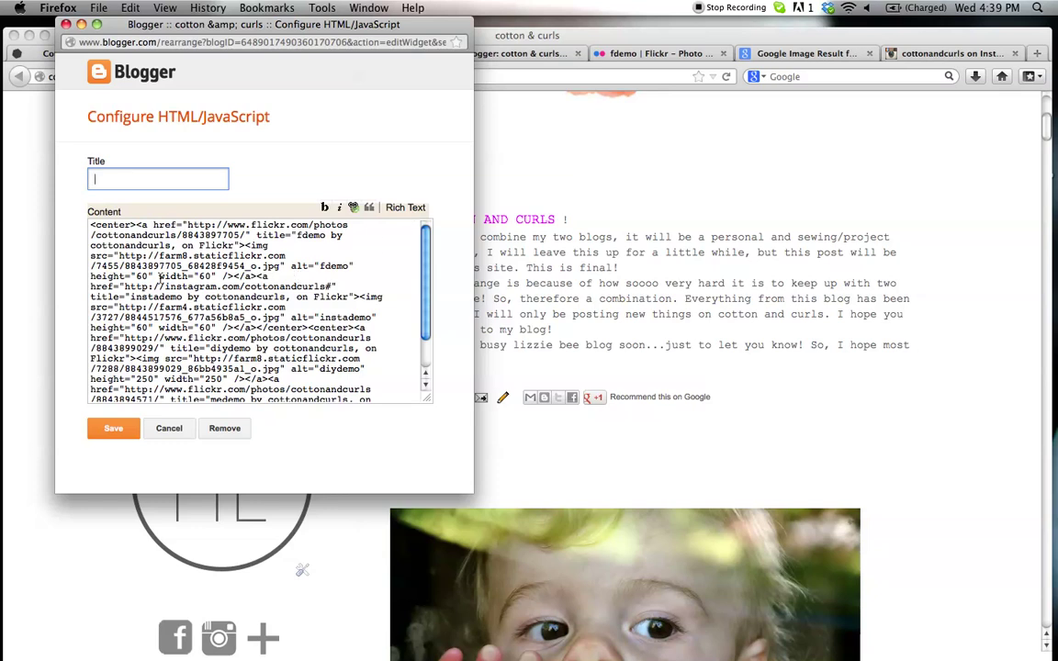
{"action": "left_click_drag", "start_coordinate": [90, 276], "coordinate": [210, 278]}
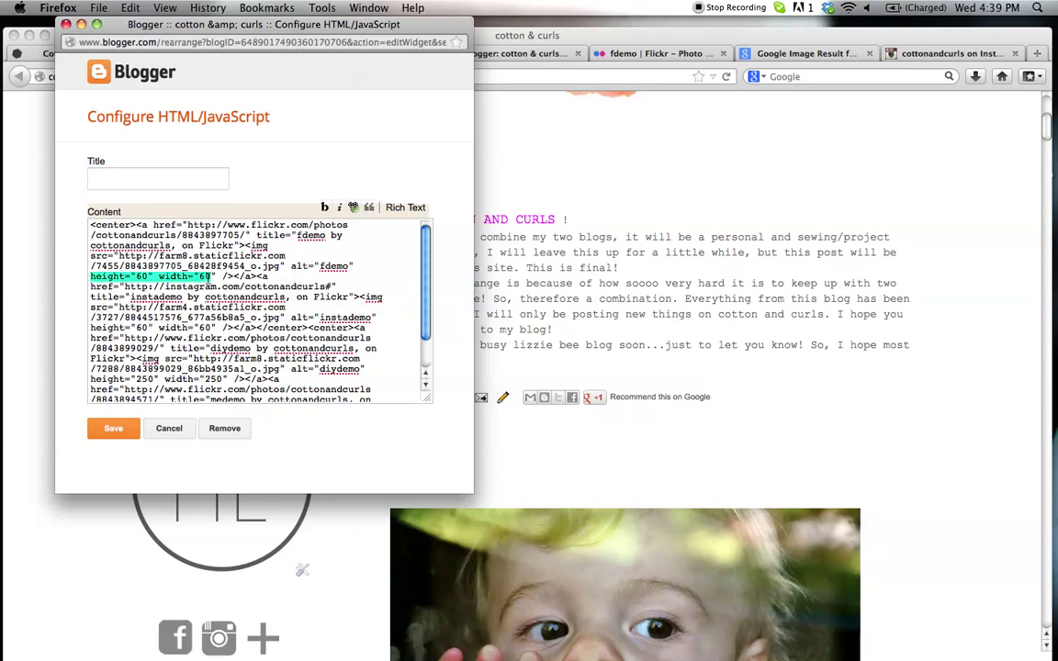
{"action": "scroll", "coordinate": [213, 278], "scroll_direction": "down", "scroll_amount": 3}
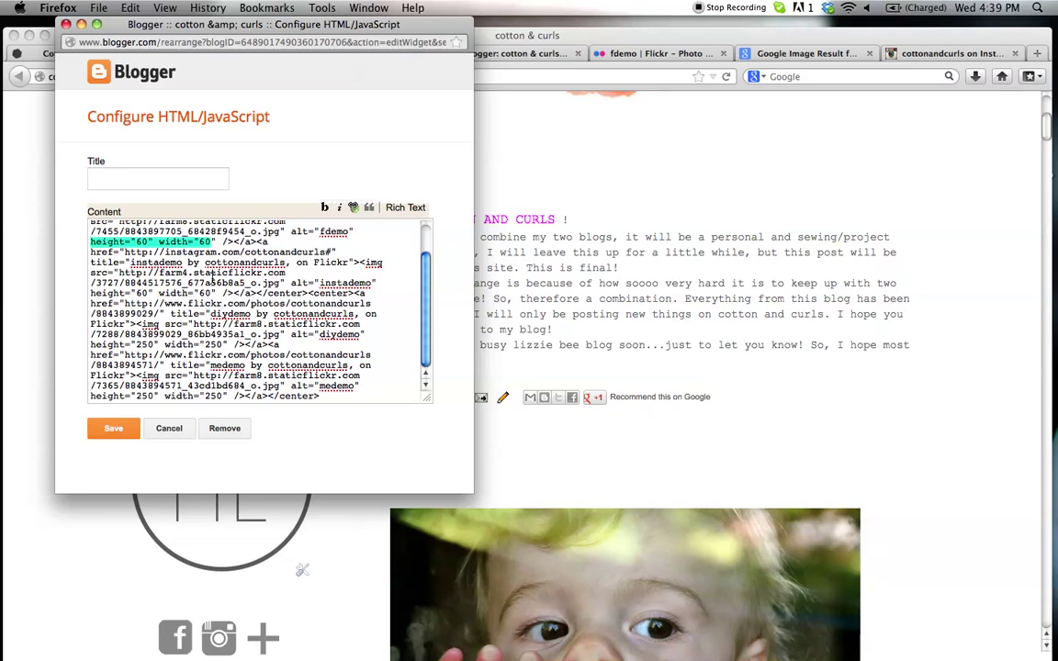
{"action": "left_click_drag", "start_coordinate": [90, 396], "coordinate": [204, 397]}
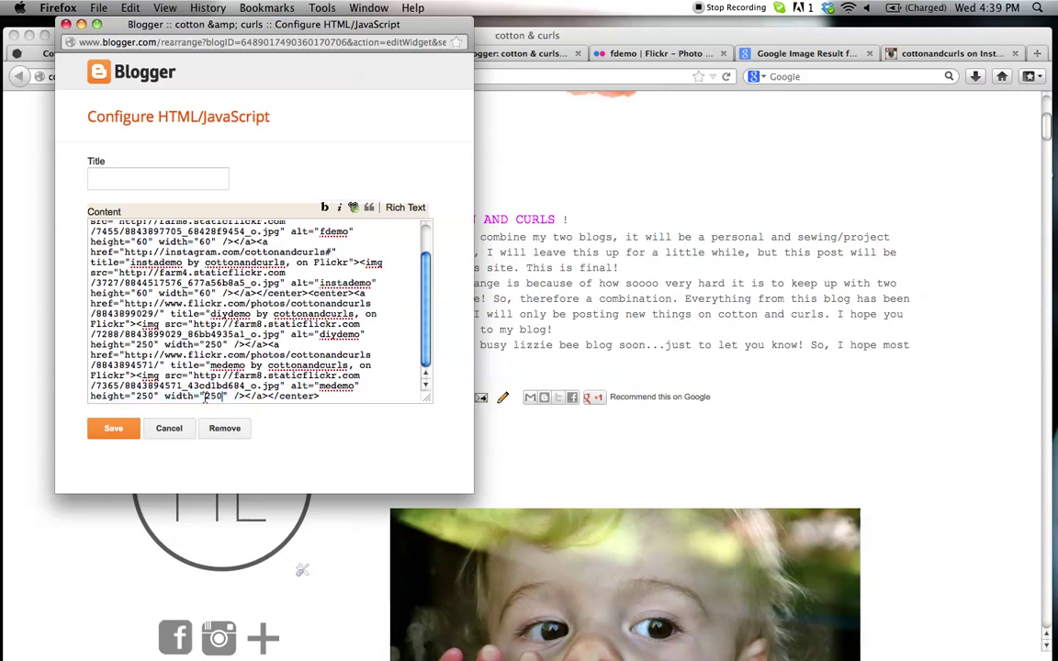
{"action": "key", "text": "BackSpace"}
{"action": "key", "text": "BackSpace"}
{"action": "type", "text": "10"}
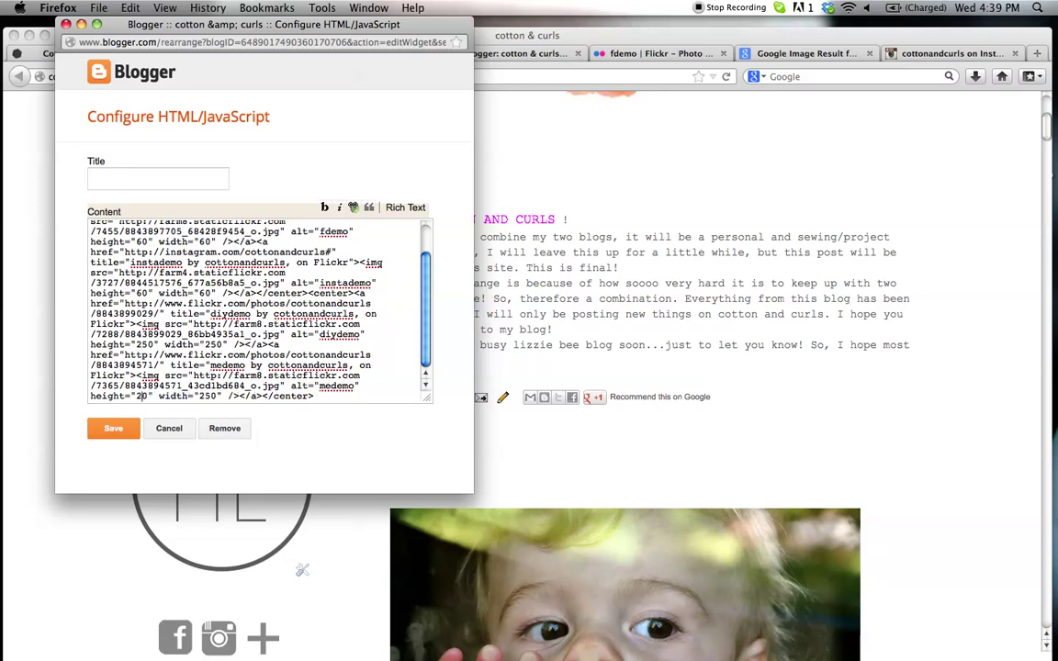
{"action": "left_click", "coordinate": [217, 396]}
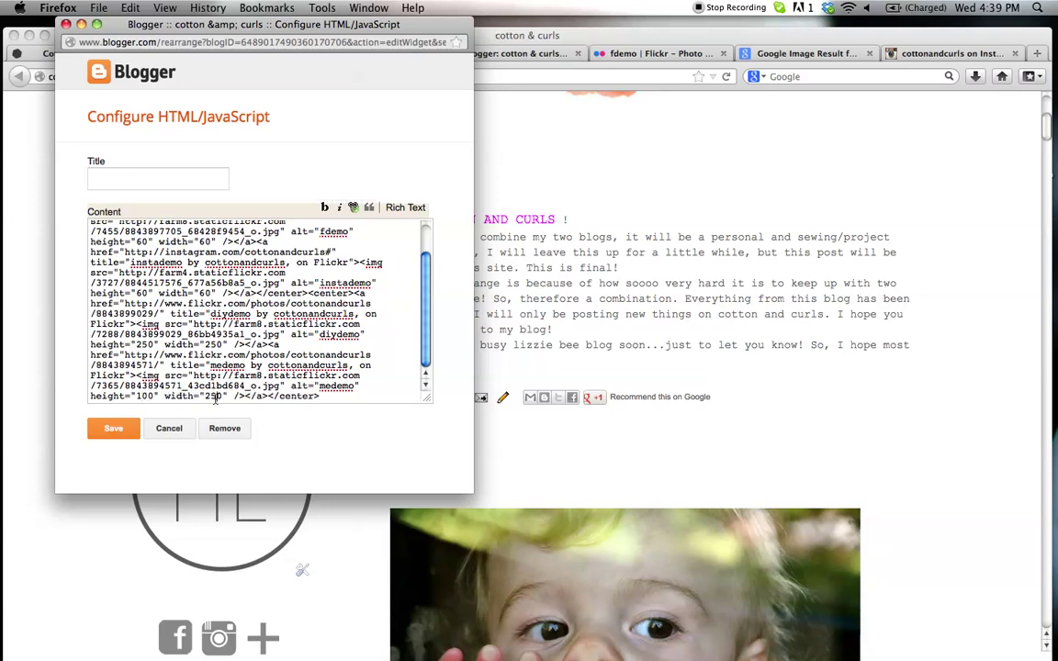
{"action": "key", "text": "BackSpace"}
{"action": "key", "text": "BackSpace"}
{"action": "type", "text": "10"}
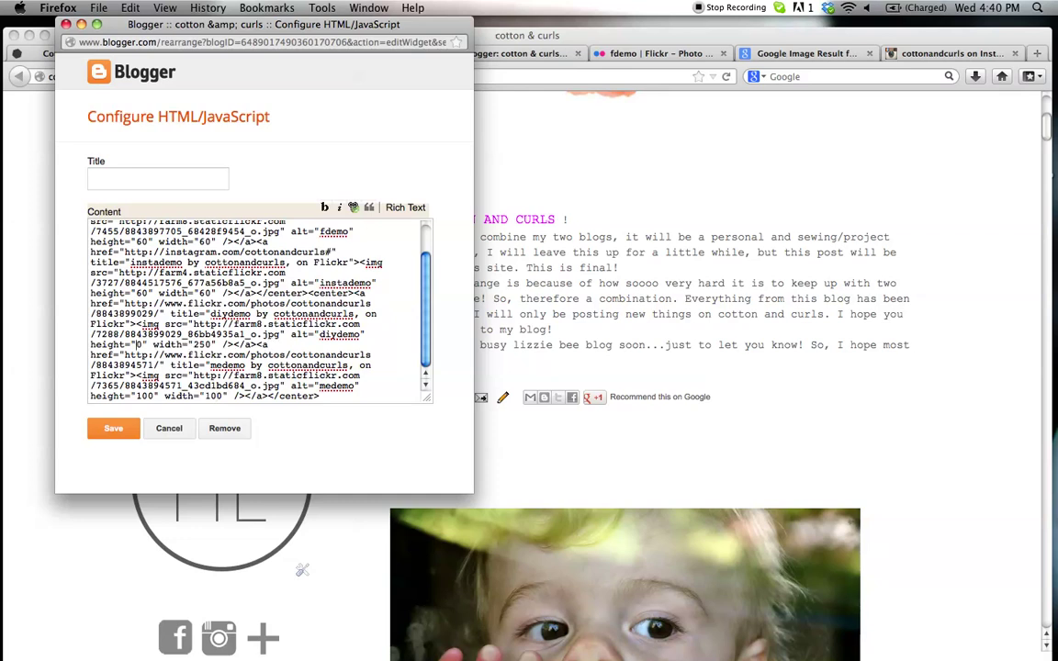
- Set the diydemo image's height and width to 100 and preview the resized buttons as rich text
{"action": "type", "text": "10"}
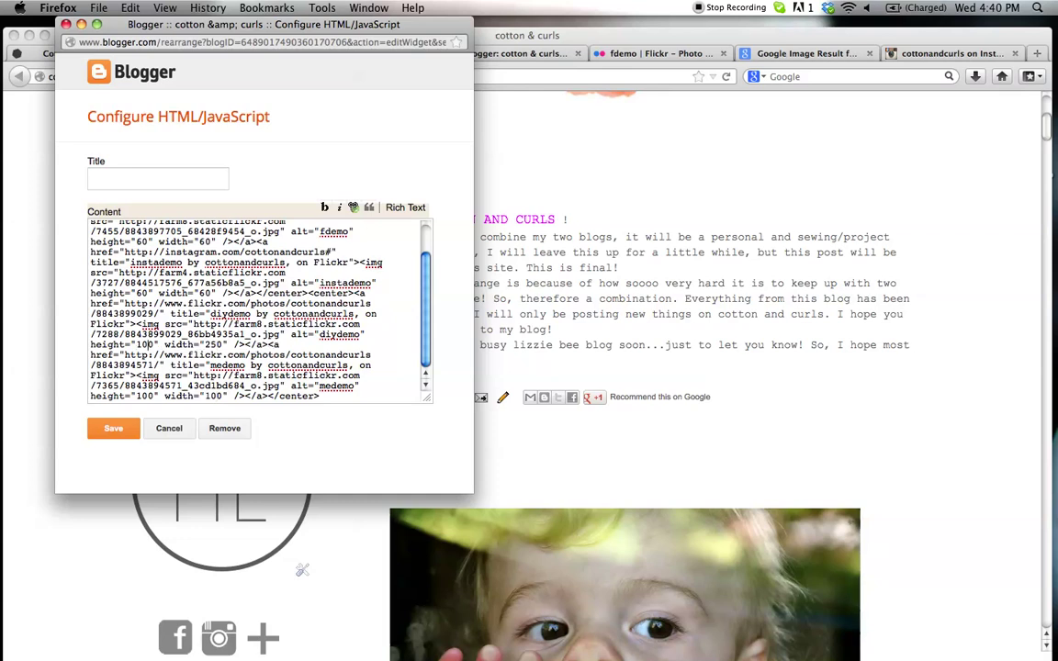
{"action": "left_click", "coordinate": [206, 344]}
{"action": "key", "text": "BackSpace"}
{"action": "key", "text": "BackSpace"}
{"action": "type", "text": "10"}
{"action": "left_click", "coordinate": [398, 208]}
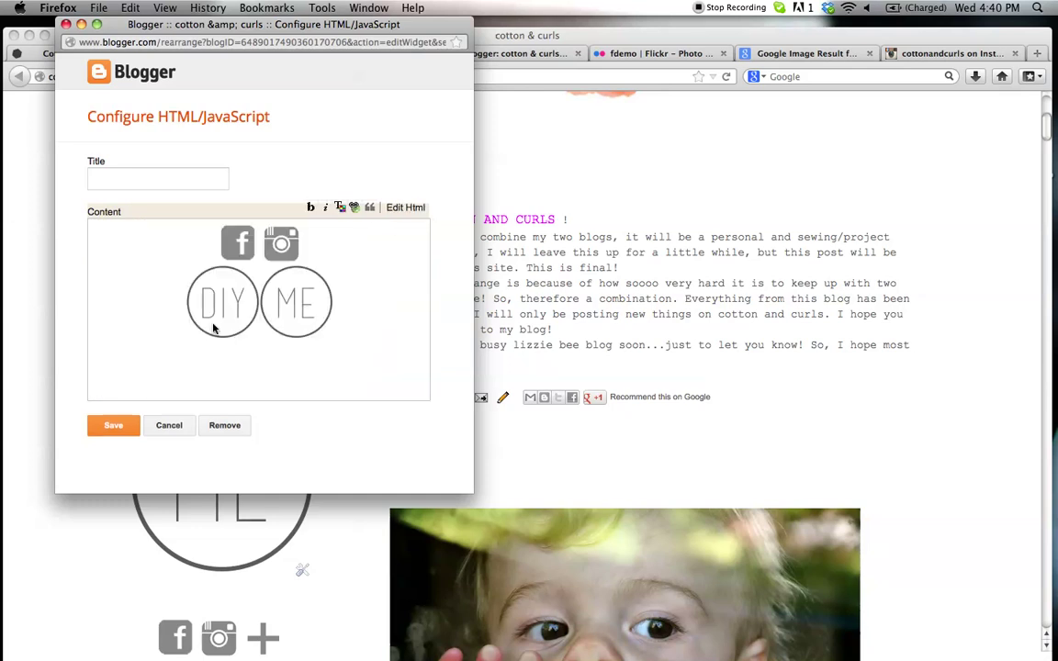
- Try to move the ME button below the DIY button in rich text, then return to the HTML code
{"action": "left_click", "coordinate": [298, 309]}
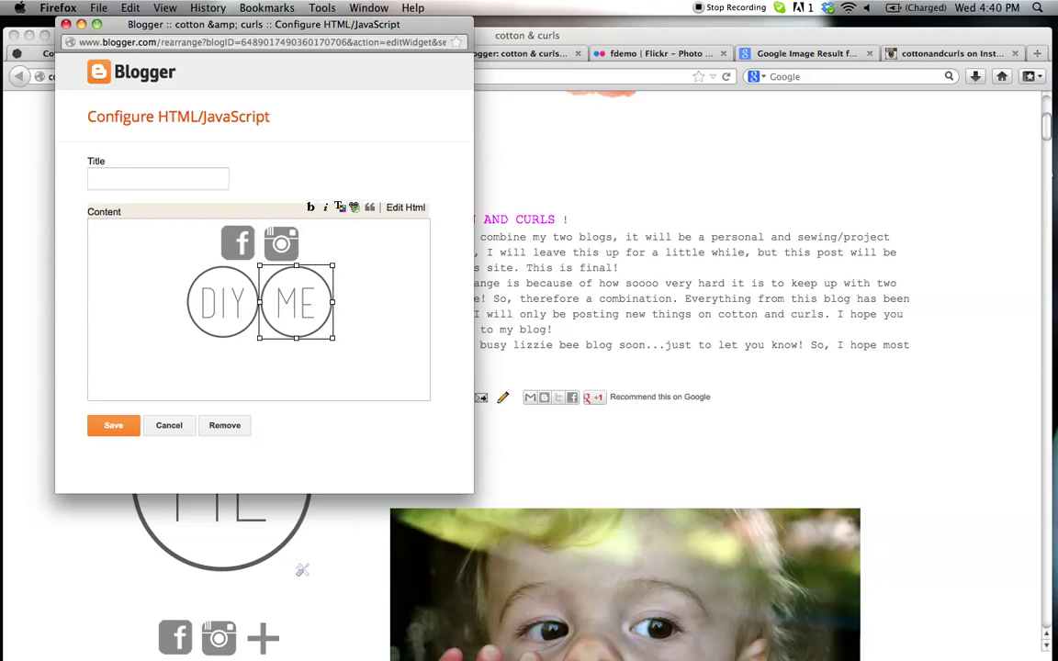
{"action": "left_click_drag", "start_coordinate": [278, 302], "coordinate": [269, 367]}
{"action": "left_click", "coordinate": [398, 210]}
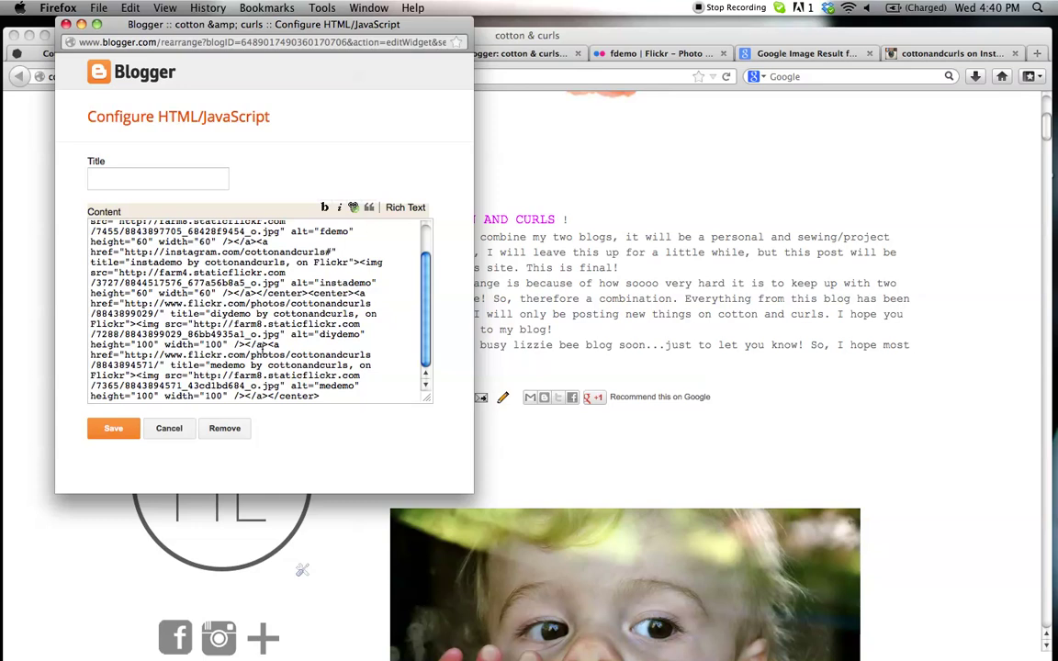
- Put the medemo link code on a new line starting with a <center> tag, preview the stacked buttons and save the gadget
{"action": "left_click", "coordinate": [269, 345]}
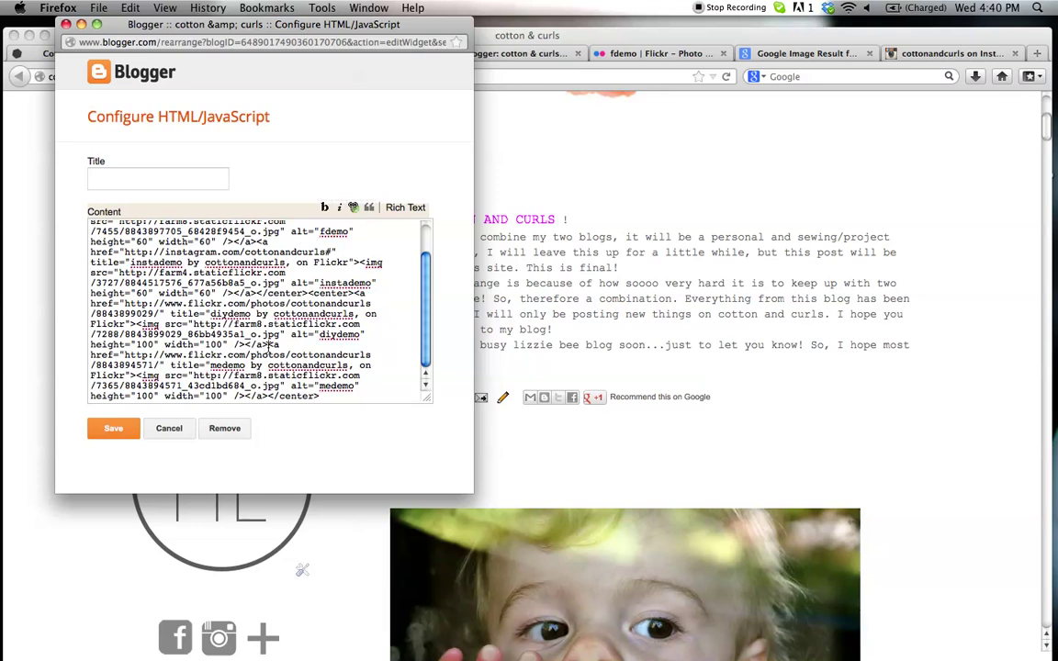
{"action": "key", "text": "Return"}
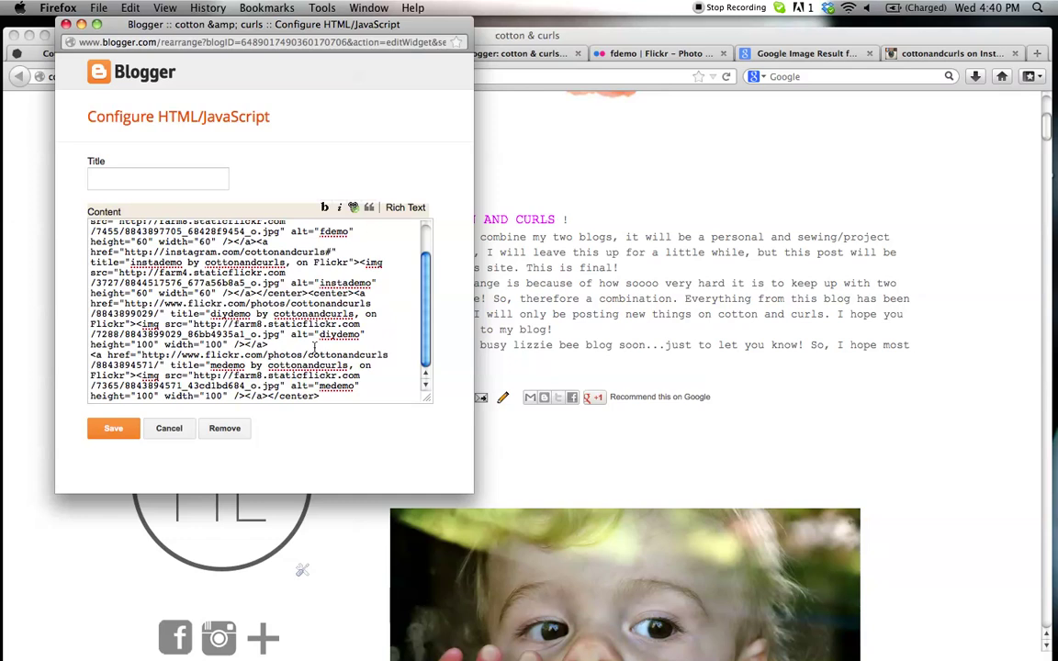
{"action": "type", "text": "<center>"}
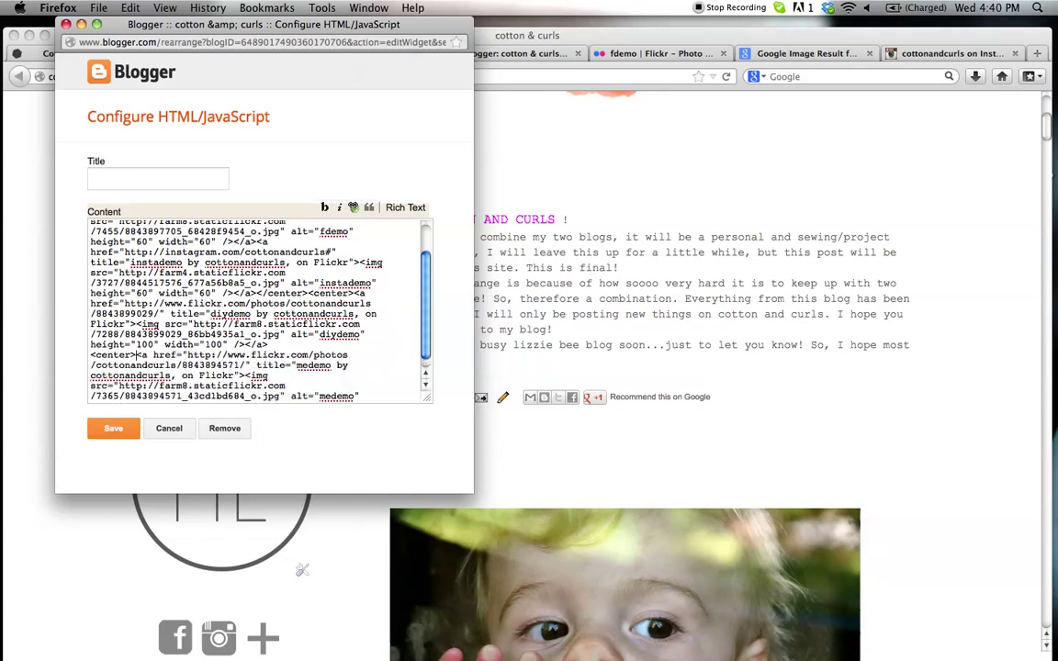
{"action": "left_click", "coordinate": [405, 207]}
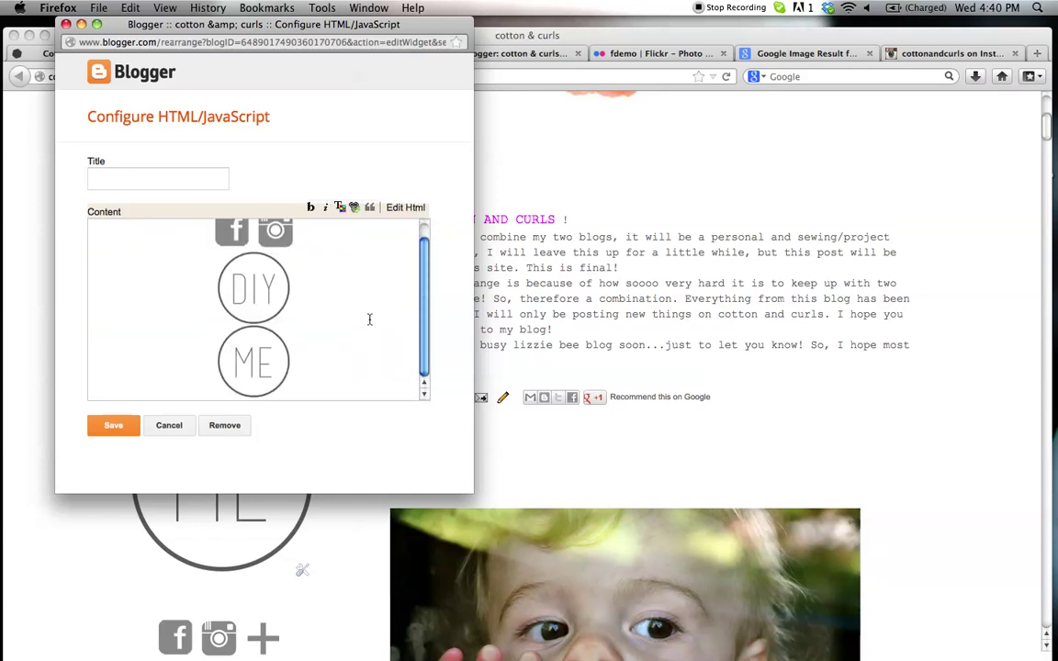
{"action": "scroll", "coordinate": [369, 318], "scroll_direction": "up", "scroll_amount": 2}
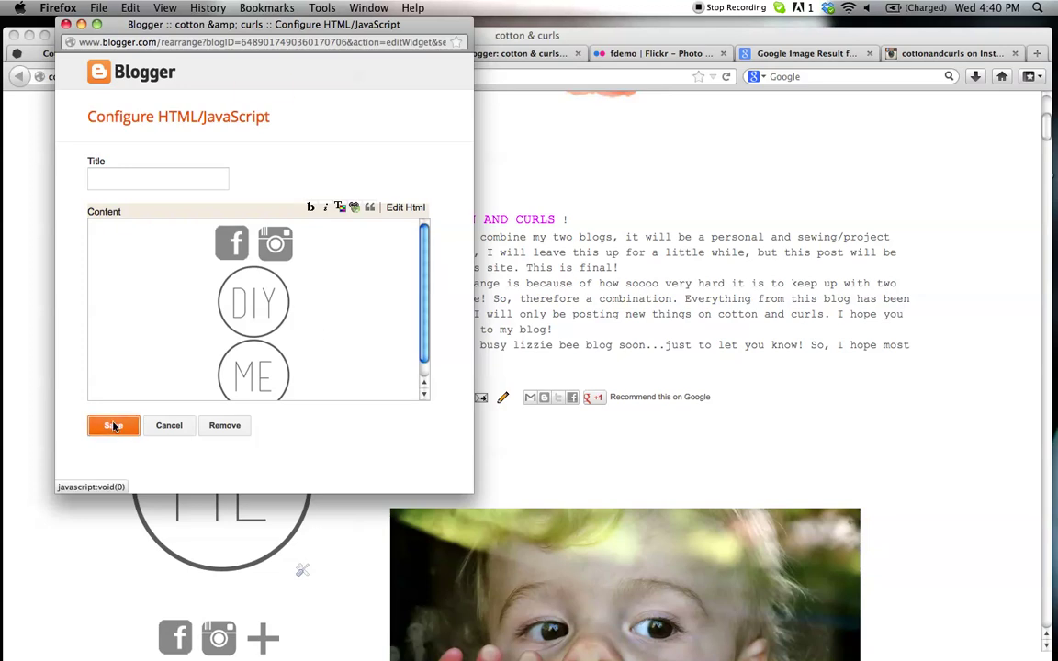
{"action": "left_click", "coordinate": [113, 425]}
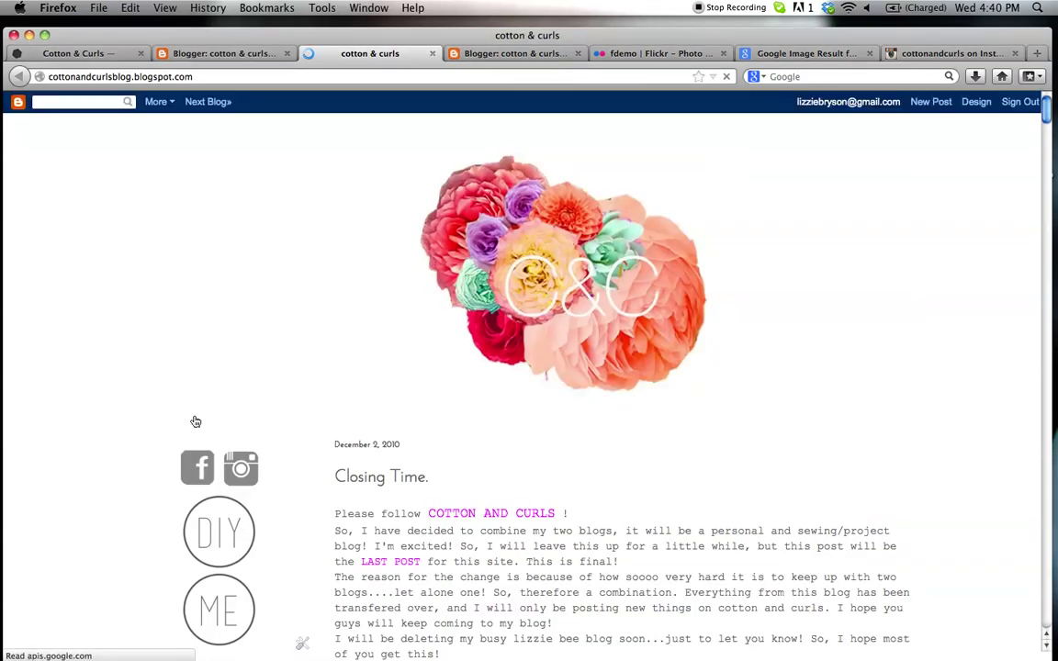
- Reopen the gadget, delete the <center> tag and line break before the medemo link, save it and review the sidebar on the blog
{"action": "scroll", "coordinate": [196, 422], "scroll_direction": "down", "scroll_amount": 3}
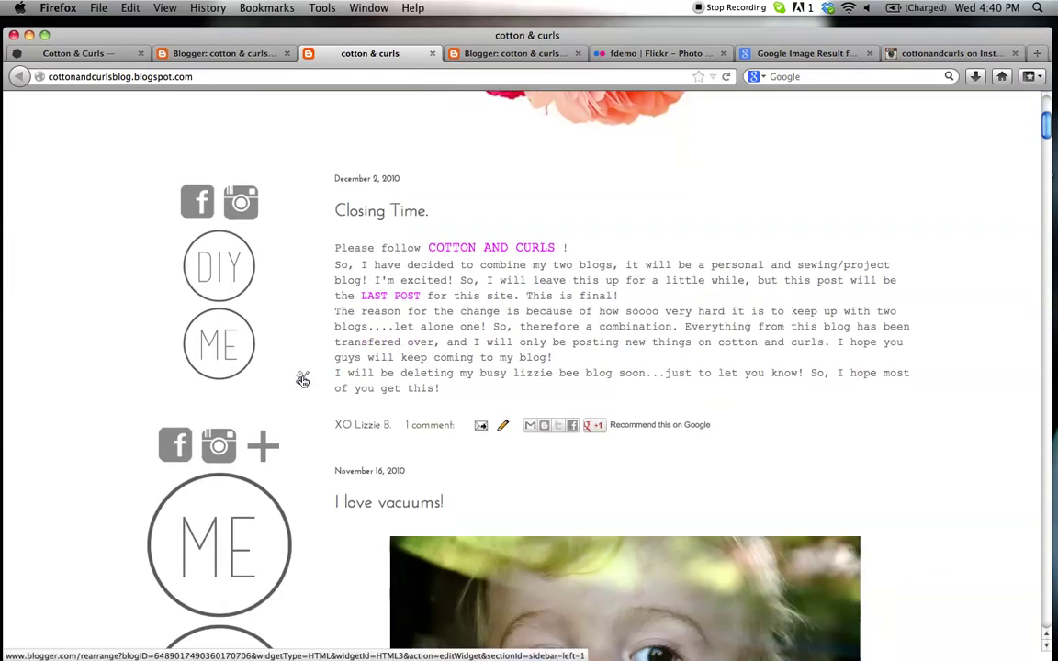
{"action": "left_click", "coordinate": [302, 380]}
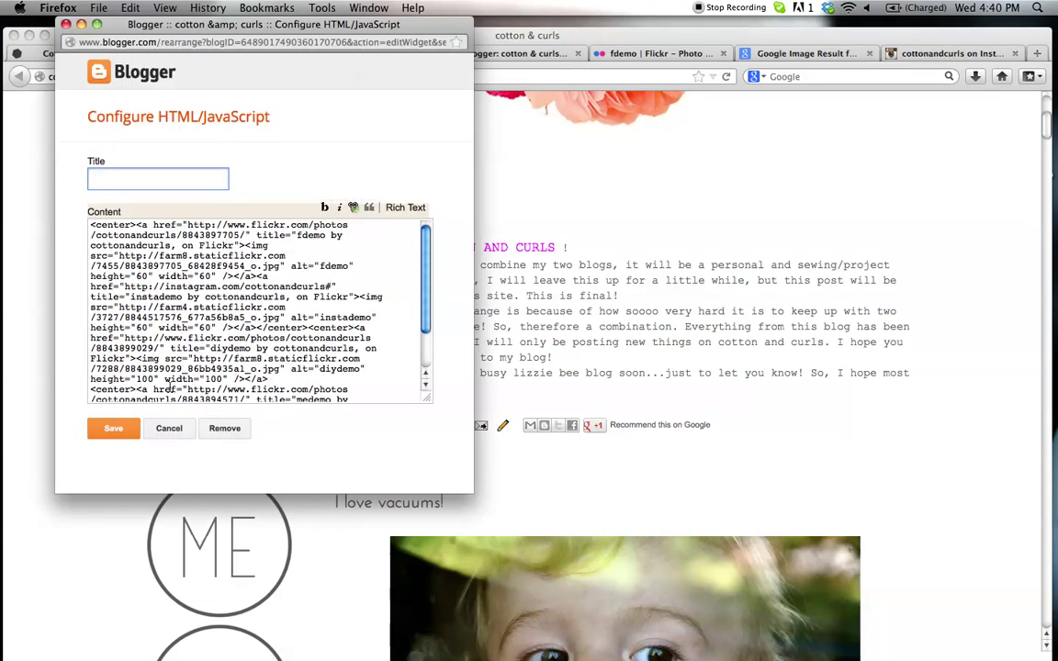
{"action": "scroll", "coordinate": [170, 388], "scroll_direction": "down", "scroll_amount": 2}
{"action": "left_click_drag", "start_coordinate": [136, 346], "coordinate": [91, 345]}
{"action": "key", "text": "BackSpace"}
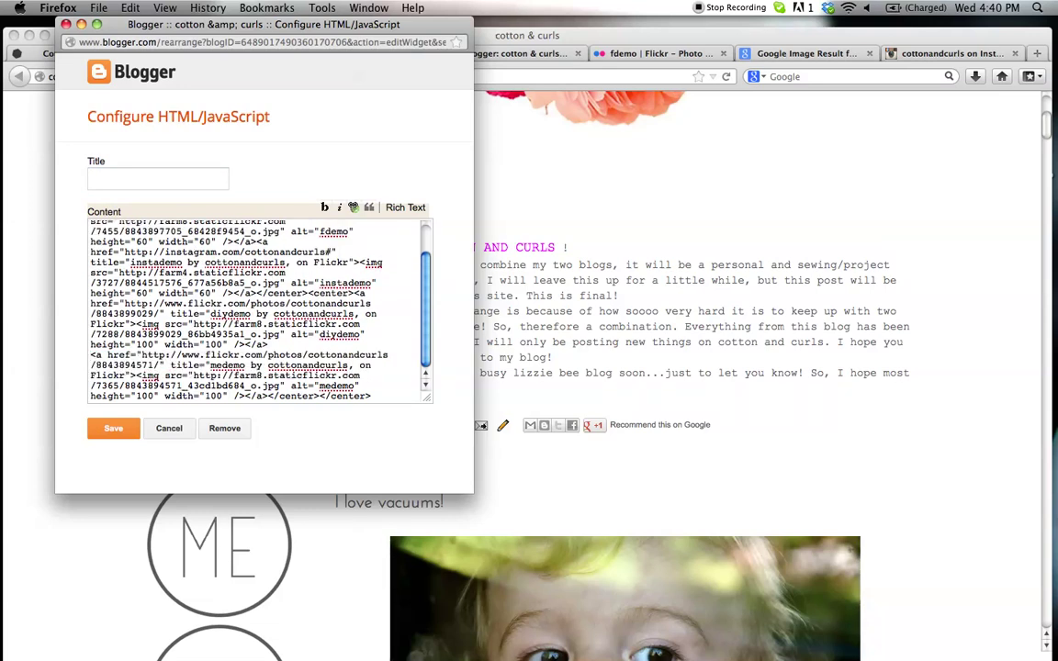
{"action": "key", "text": "BackSpace"}
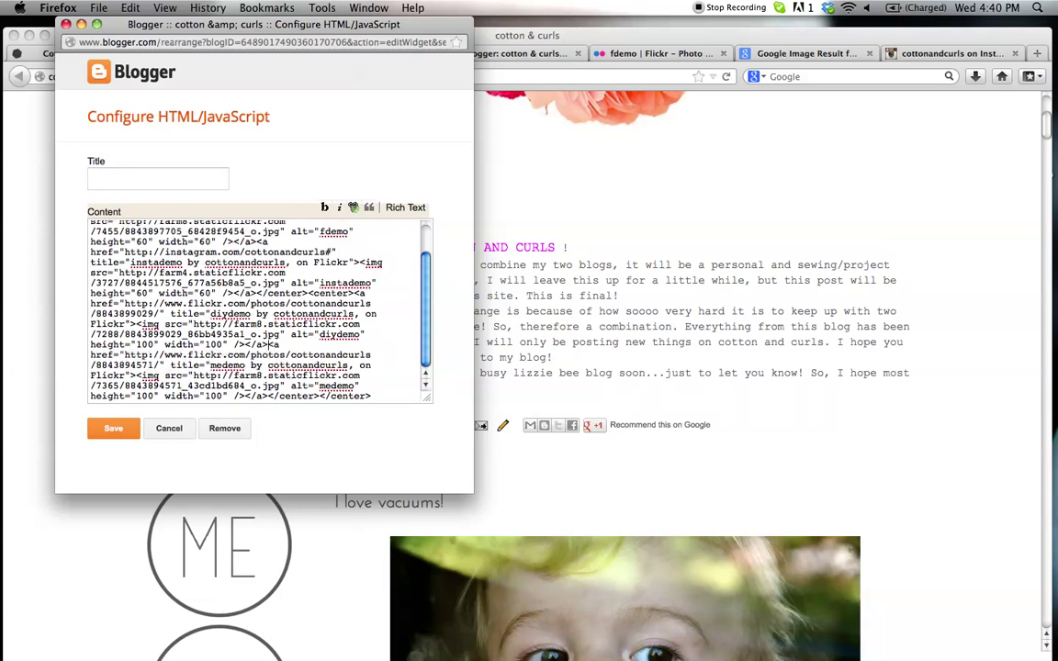
{"action": "left_click", "coordinate": [405, 207]}
{"action": "left_click", "coordinate": [114, 430]}
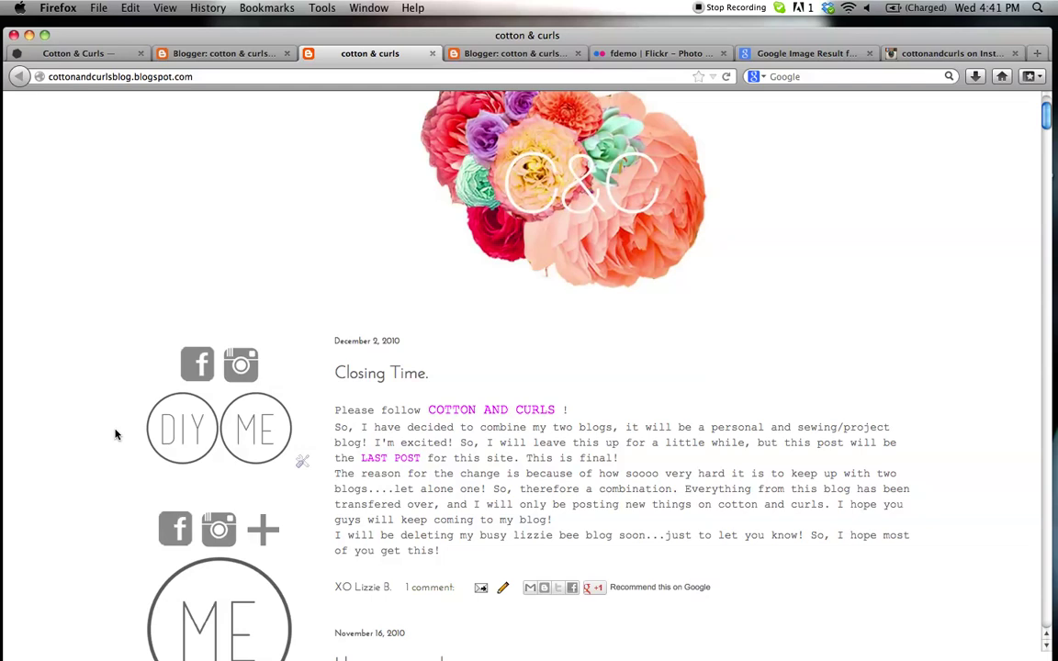
{"action": "scroll", "coordinate": [116, 435], "scroll_direction": "up", "scroll_amount": 2}
{"action": "scroll", "coordinate": [116, 434], "scroll_direction": "down", "scroll_amount": 2}
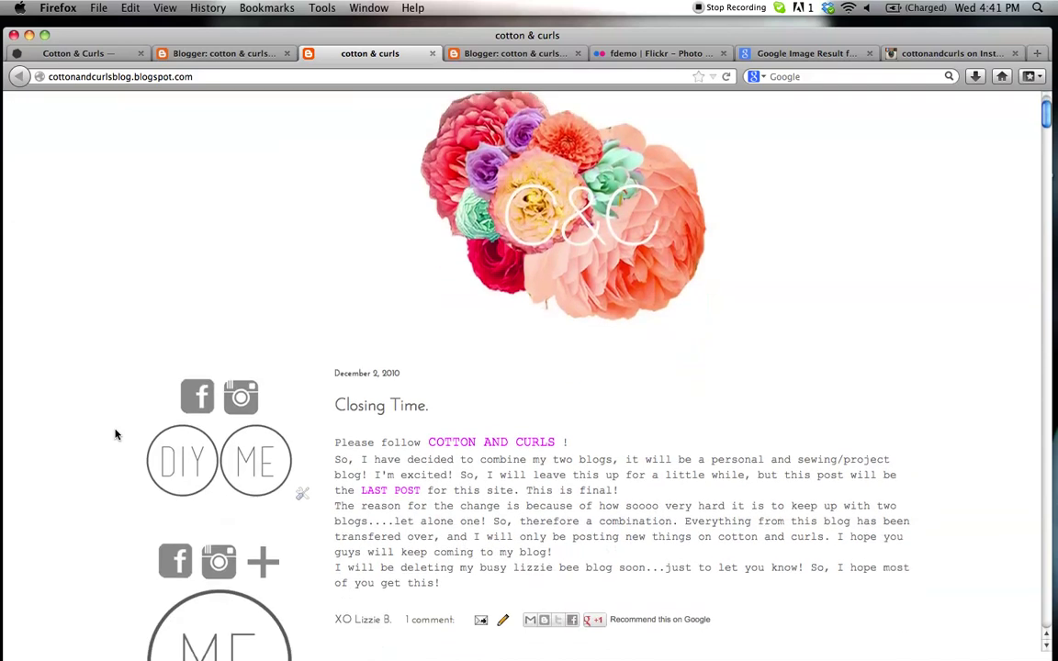